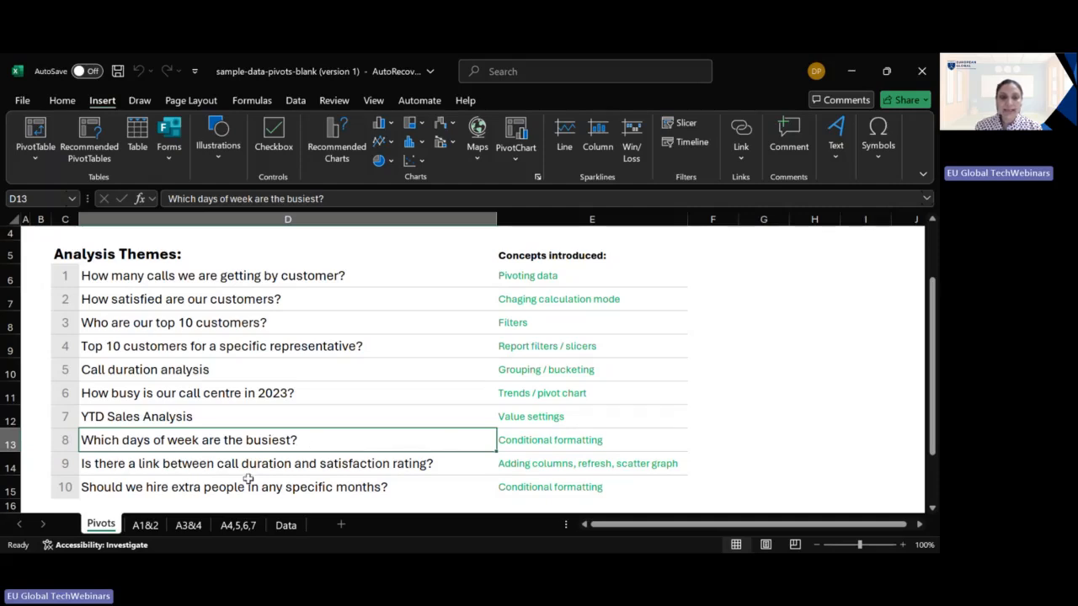
- Add a table column headed "Days of week" after the FY column on the Data sheet
{"action": "left_click", "coordinate": [286, 525]}
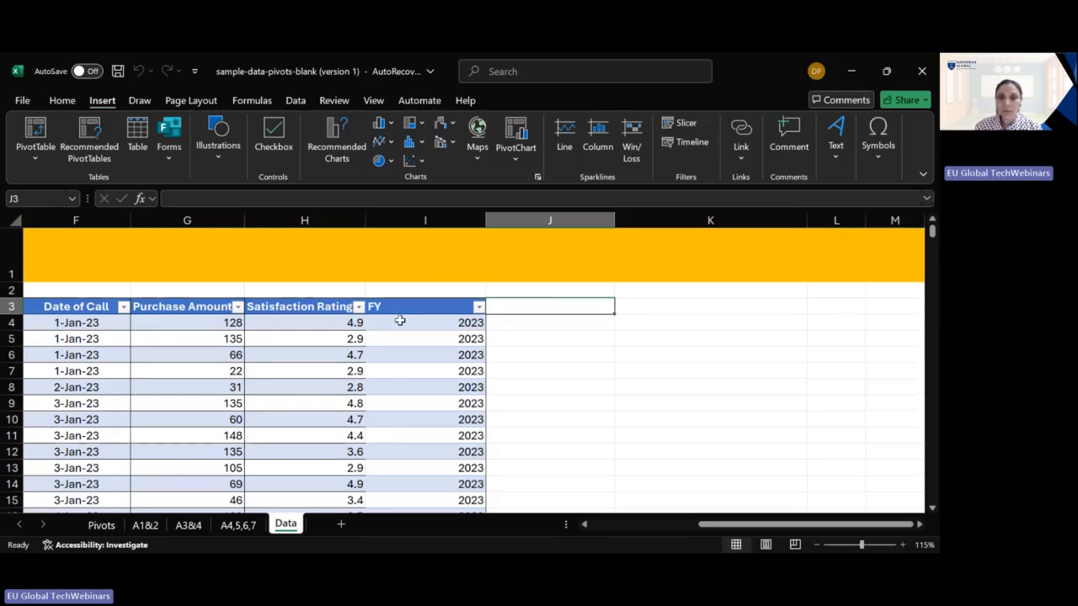
{"action": "double_click", "coordinate": [546, 308]}
{"action": "type", "text": "Days"}
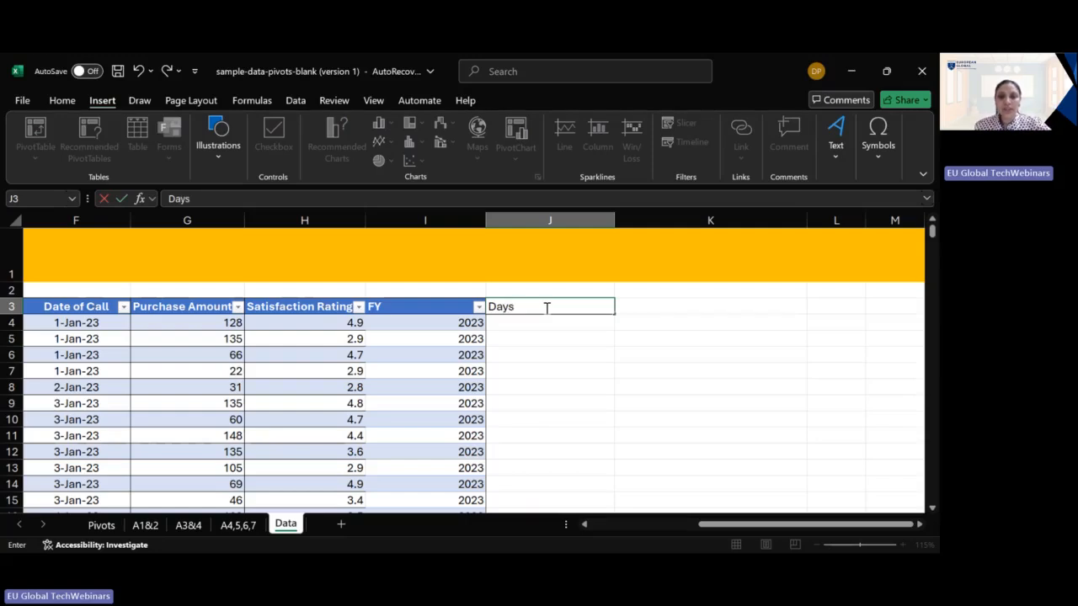
{"action": "left_click", "coordinate": [645, 308]}
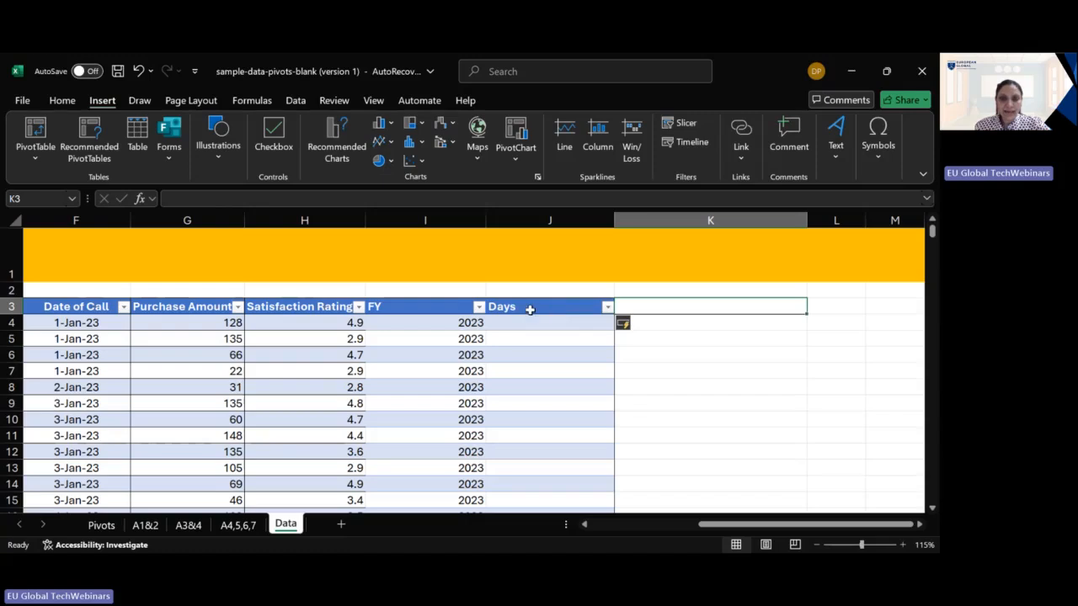
{"action": "double_click", "coordinate": [529, 308]}
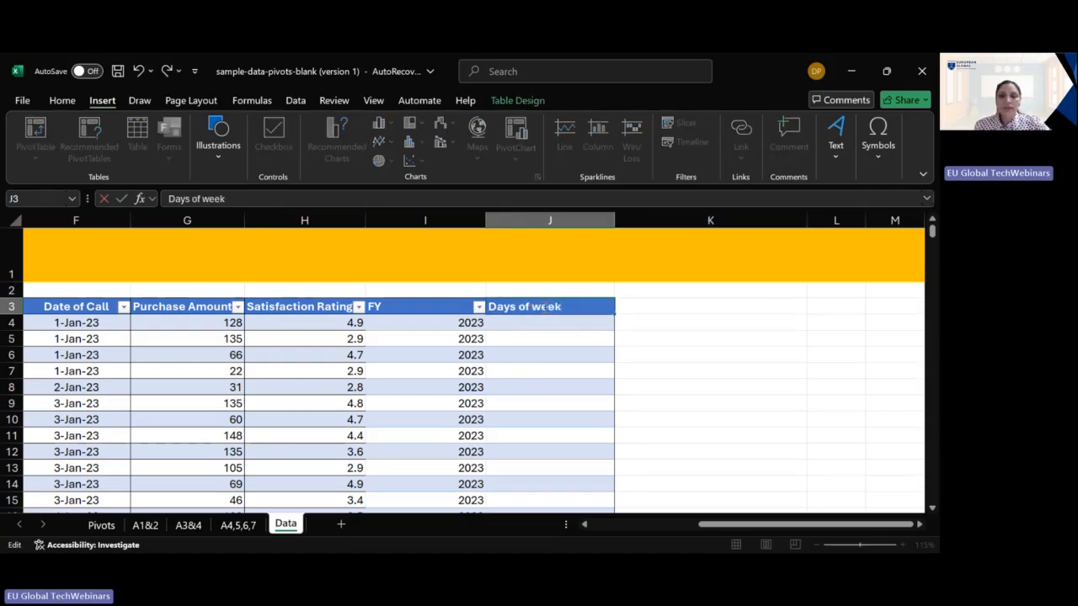
{"action": "left_click", "coordinate": [643, 306]}
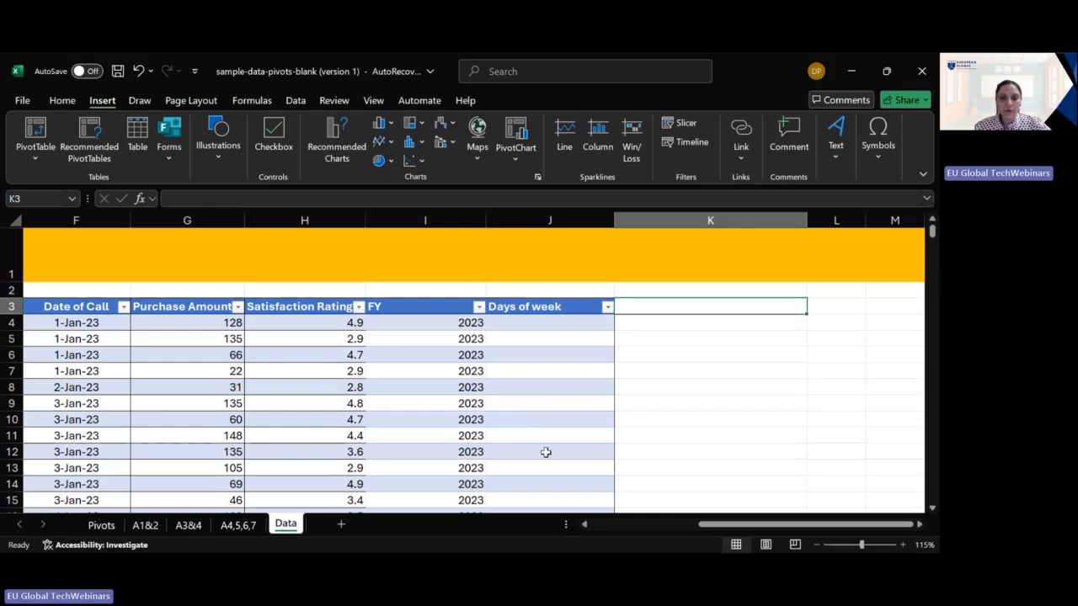
- Fill the Days of week column with the formula =TEXT([@[Date of Call]],"DDDD")
{"action": "key", "text": "alt+Tab"}
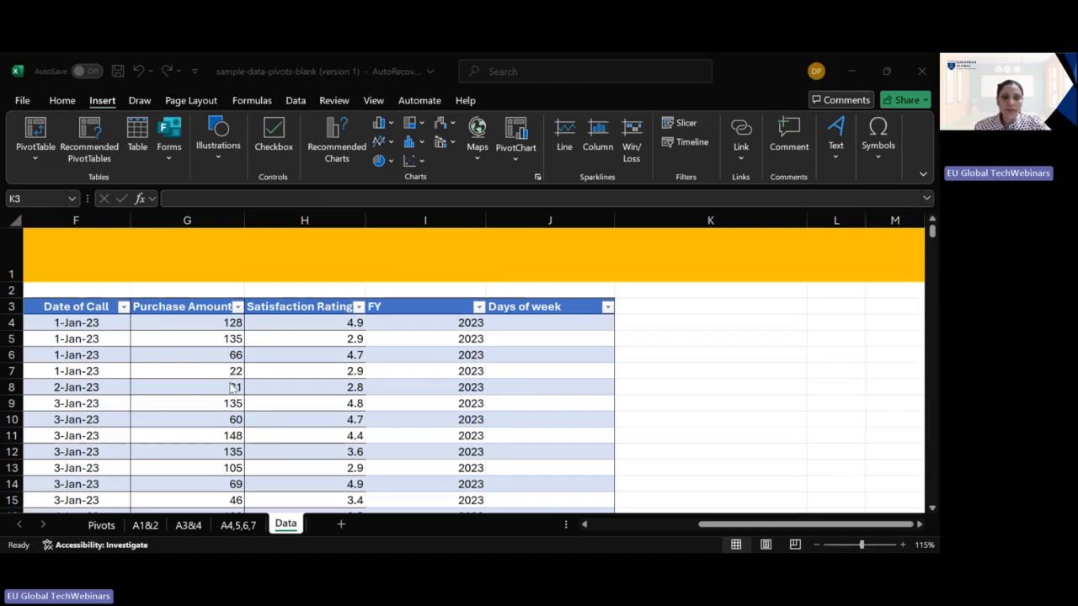
{"action": "double_click", "coordinate": [544, 323]}
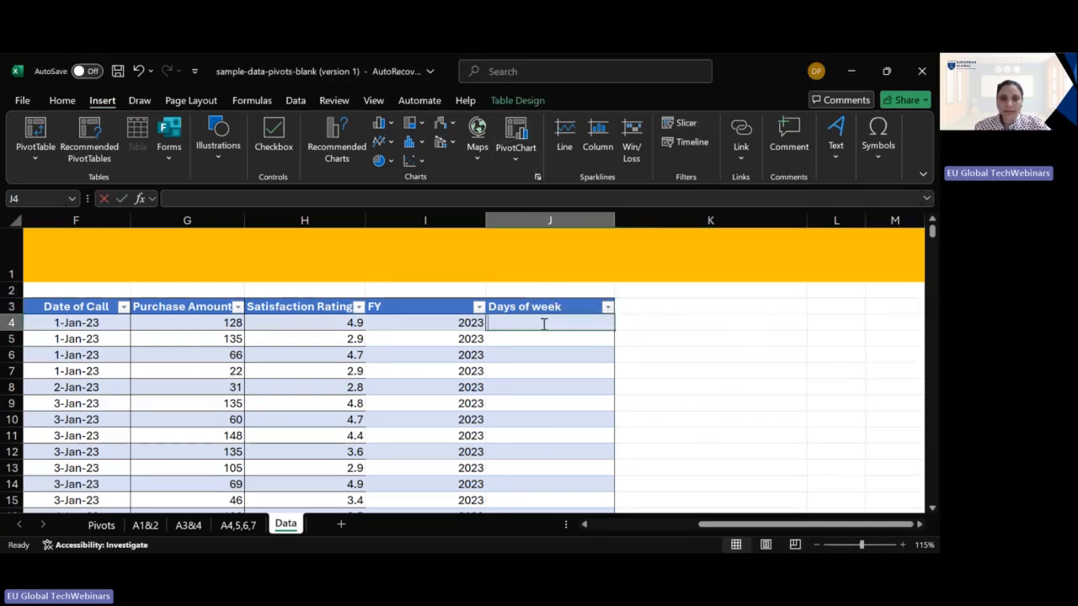
{"action": "type", "text": "=TEXT([@[Date of Call]],\"DDDD\")"}
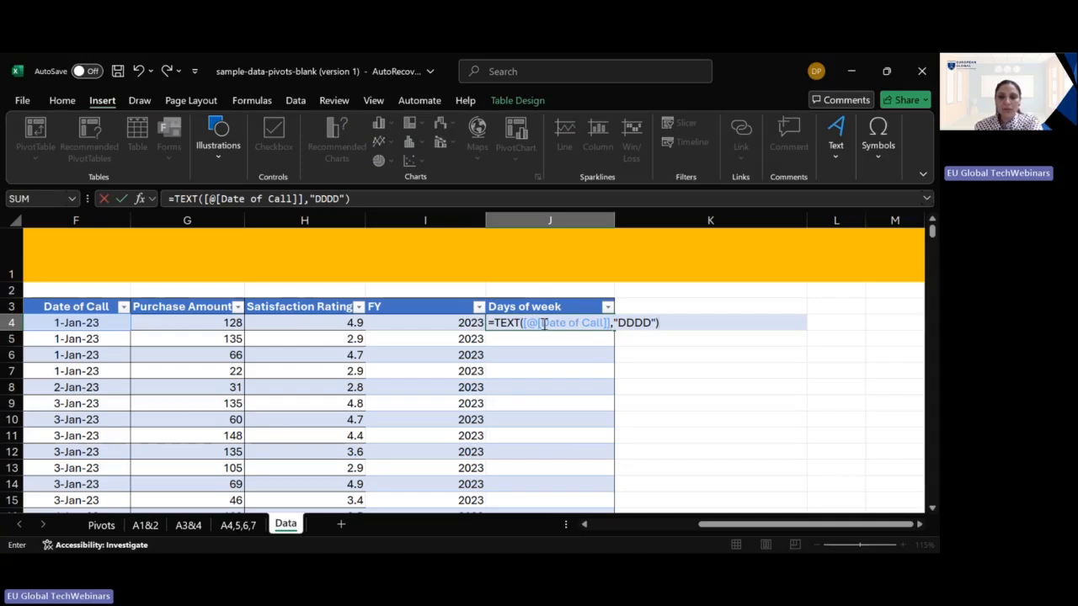
{"action": "key", "text": "Return"}
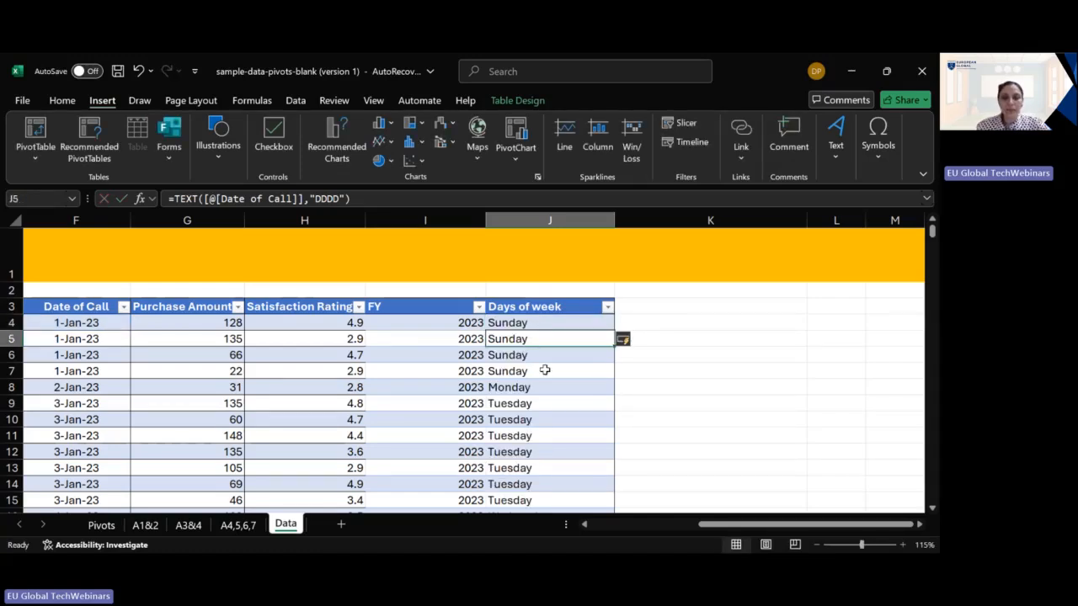
- Compare several call dates with their weekday names to check the Days of week formula
{"action": "scroll", "coordinate": [548, 368], "scroll_direction": "down", "scroll_amount": 1}
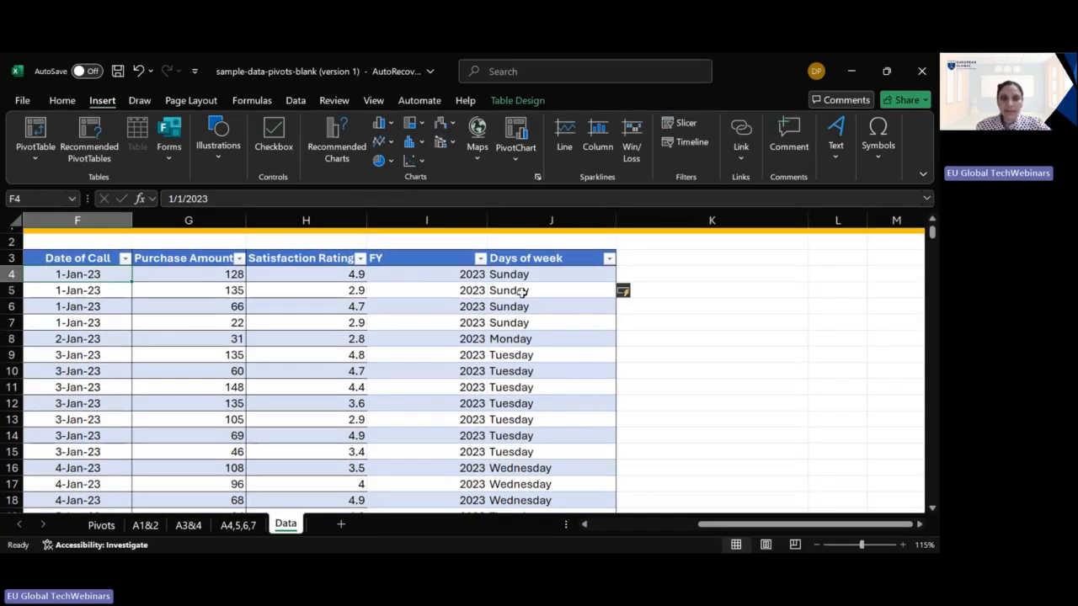
{"action": "left_click", "coordinate": [556, 276]}
{"action": "left_click", "coordinate": [104, 387]}
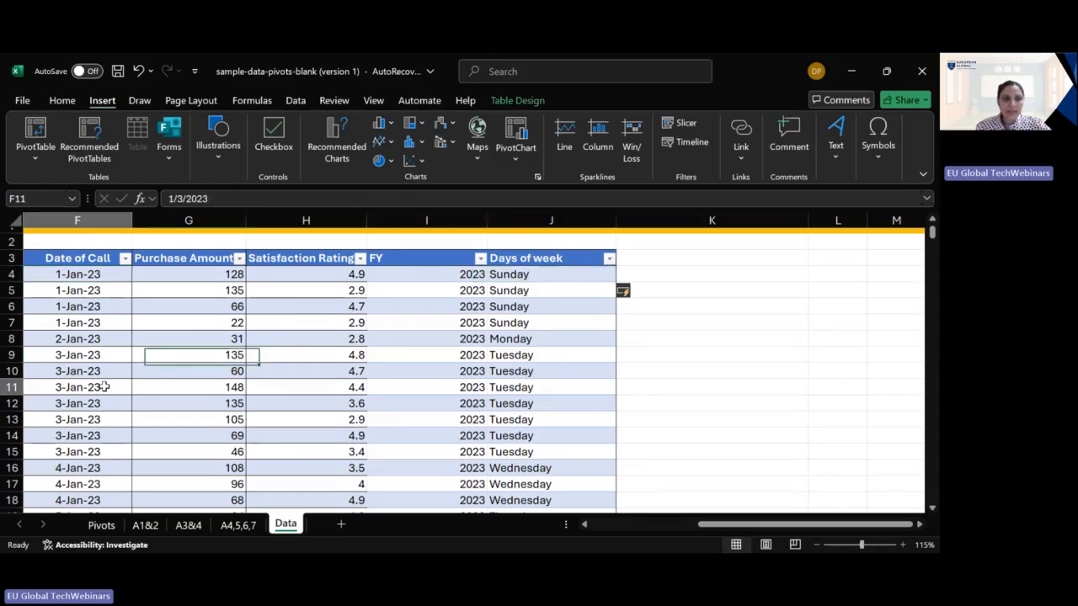
{"action": "left_click", "coordinate": [563, 389]}
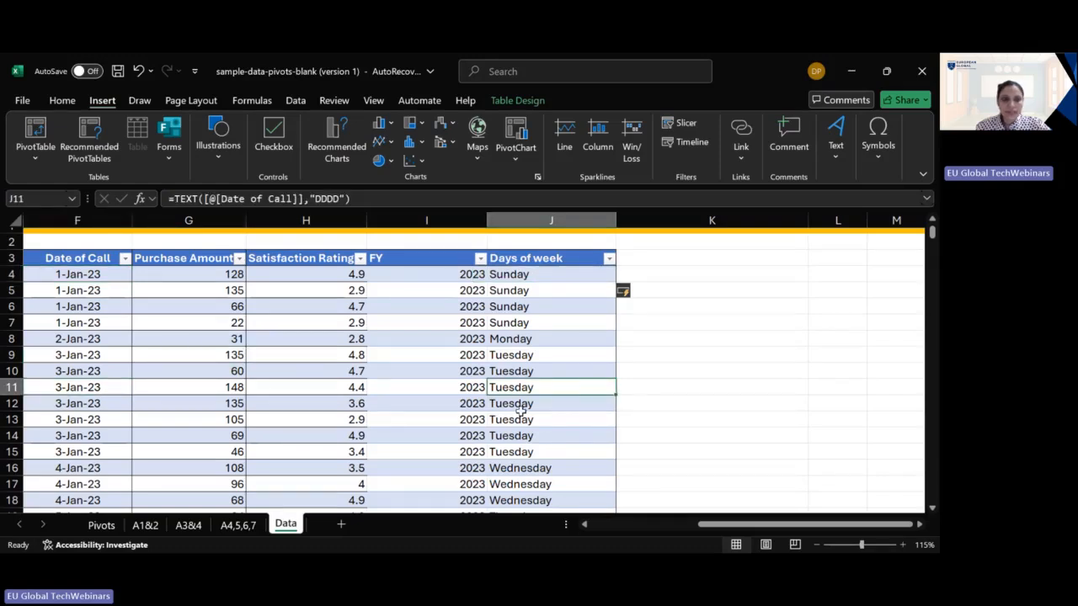
{"action": "scroll", "coordinate": [514, 410], "scroll_direction": "down", "scroll_amount": 2}
{"action": "left_click", "coordinate": [91, 385]}
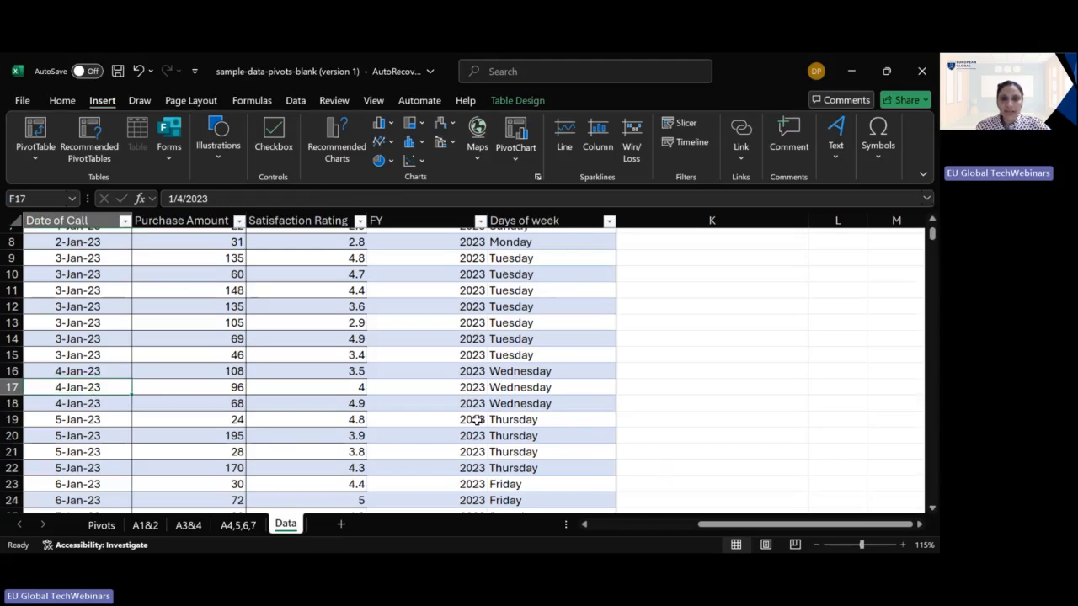
{"action": "left_click", "coordinate": [583, 390]}
{"action": "scroll", "coordinate": [597, 441], "scroll_direction": "up", "scroll_amount": 3}
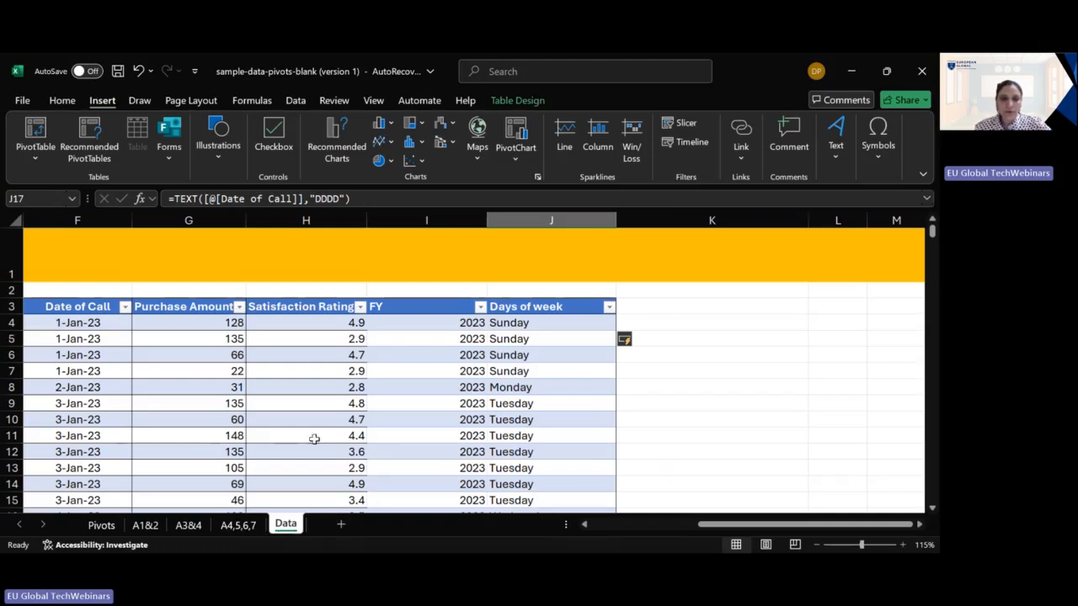
- Create a PivotTable from the entire call data table on a new worksheet
{"action": "key", "text": "ctrl+a"}
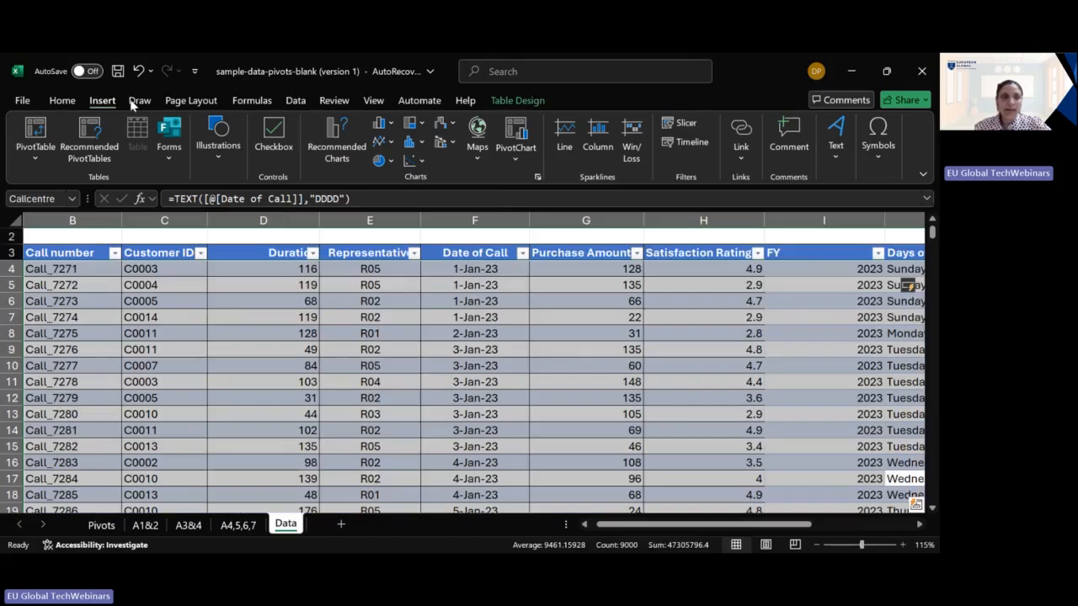
{"action": "left_click", "coordinate": [38, 135]}
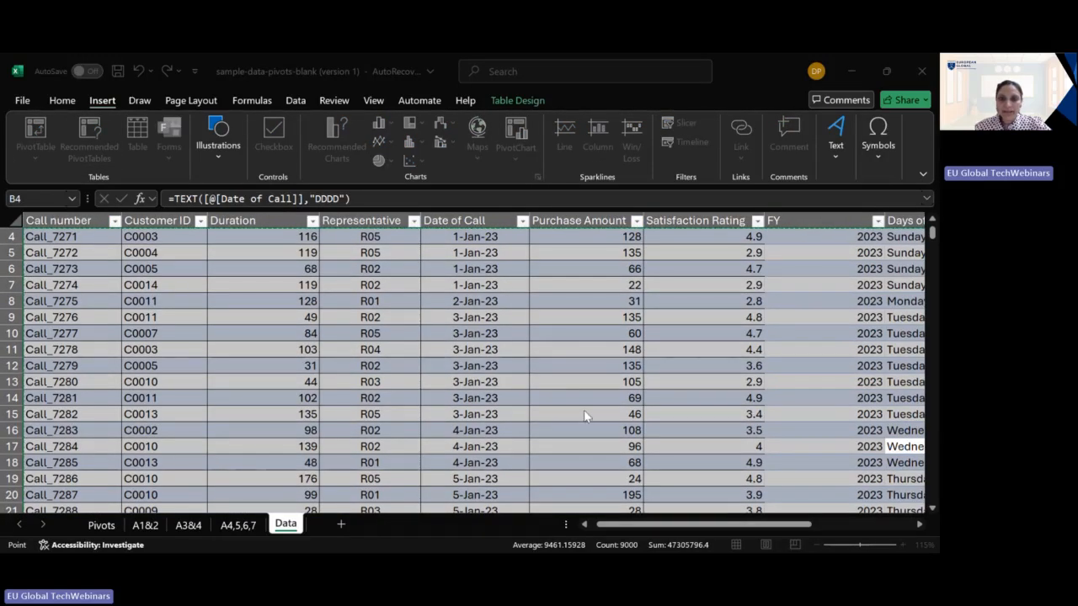
{"action": "left_click", "coordinate": [582, 410]}
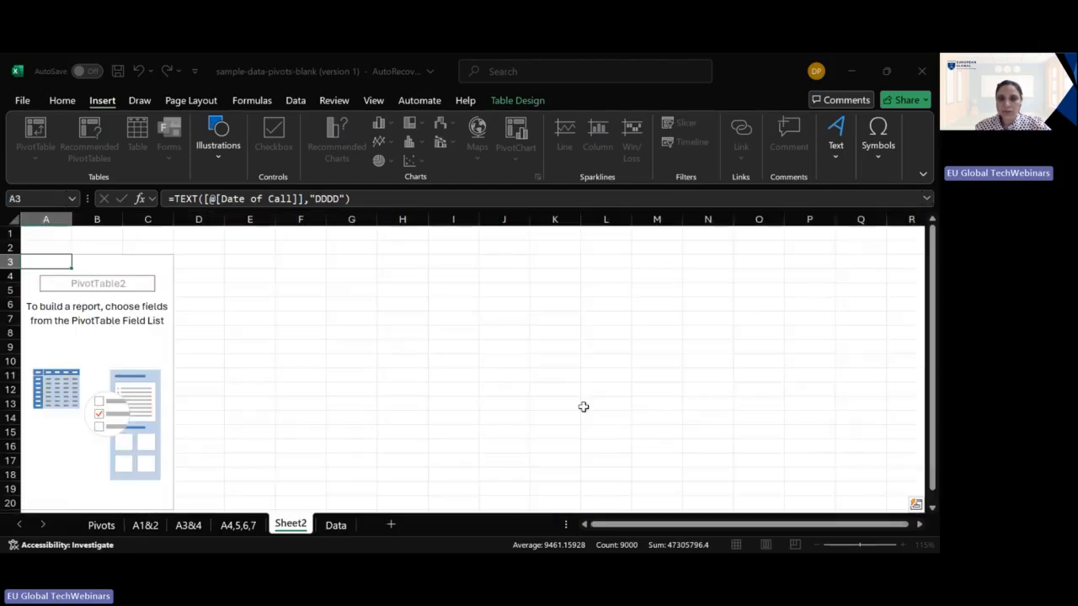
- Check the PivotTable's available fields and refresh its source data to load the added column
{"action": "scroll", "coordinate": [838, 313], "scroll_direction": "down", "scroll_amount": 3}
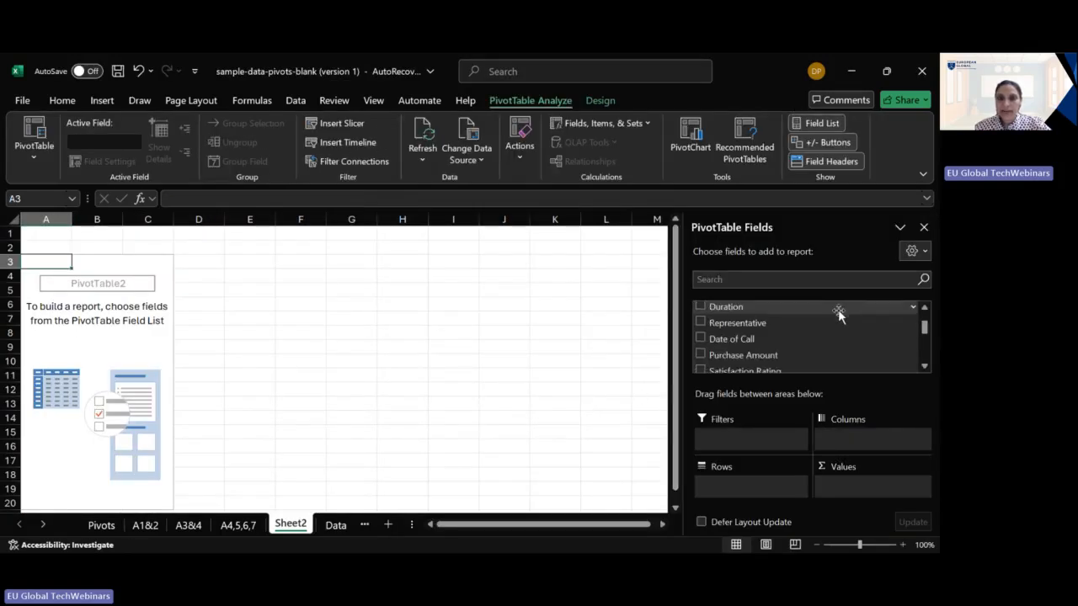
{"action": "scroll", "coordinate": [833, 316], "scroll_direction": "down", "scroll_amount": 2}
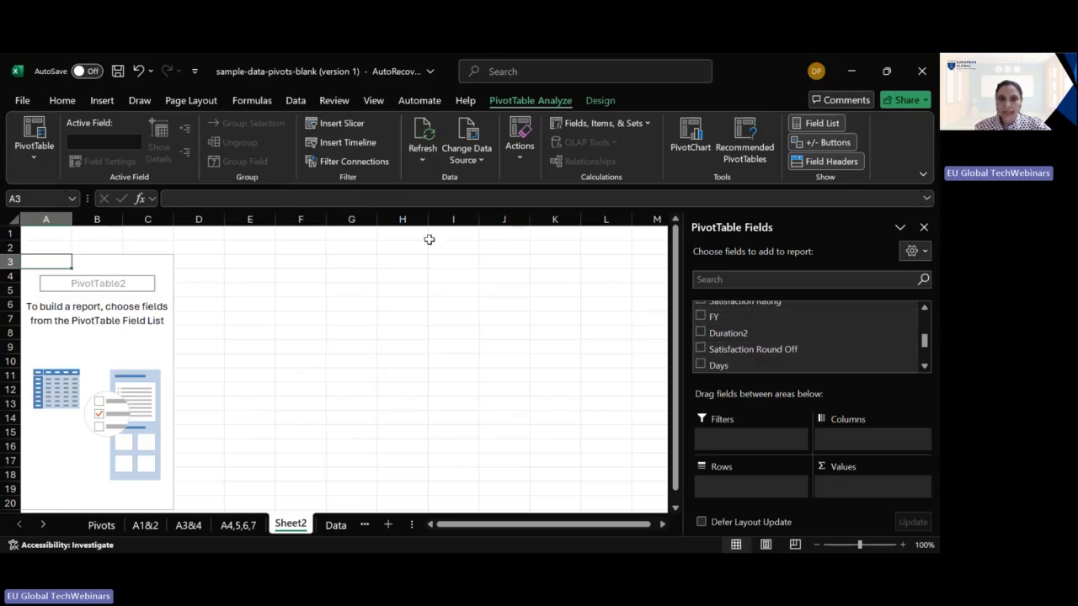
{"action": "left_click", "coordinate": [423, 159]}
{"action": "left_click", "coordinate": [434, 177]}
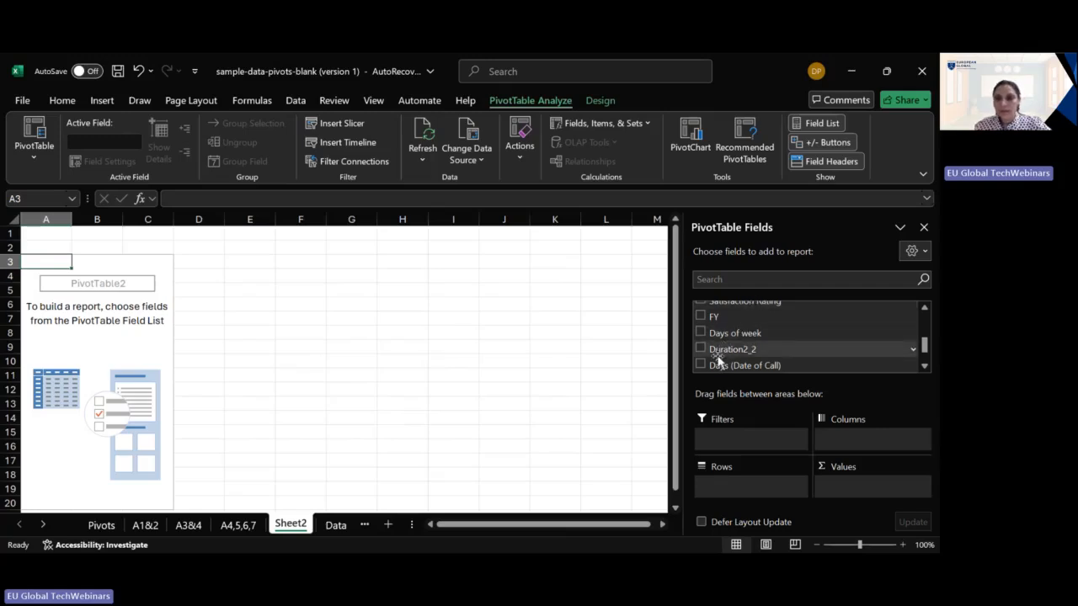
- Add the Days of week field to the PivotTable as row labels
{"action": "scroll", "coordinate": [715, 357], "scroll_direction": "up", "scroll_amount": 1}
{"action": "left_click", "coordinate": [927, 314]}
{"action": "left_click", "coordinate": [927, 314]}
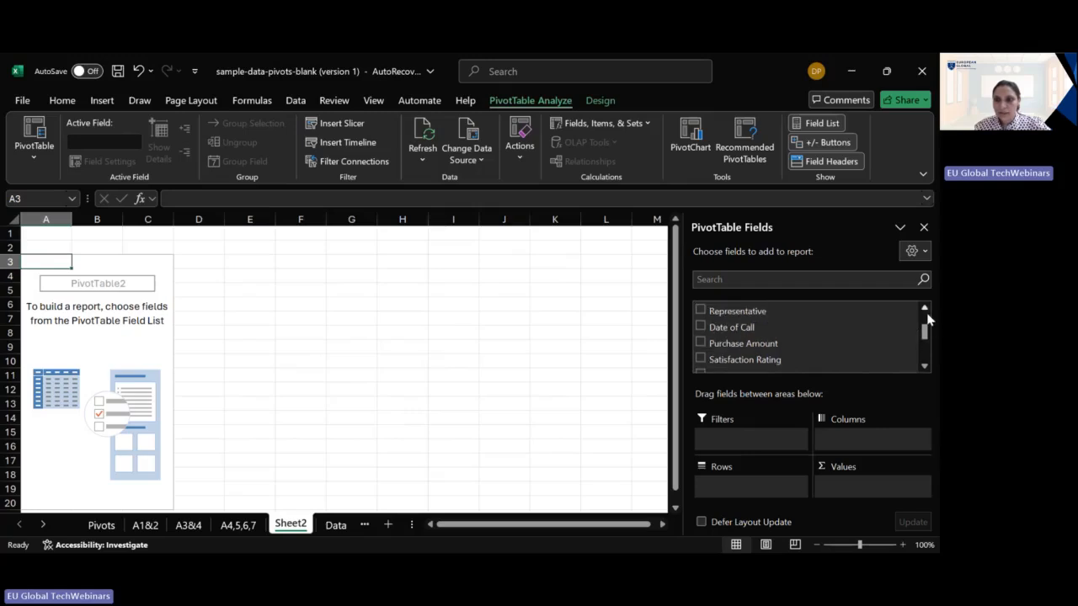
{"action": "left_click", "coordinate": [925, 364]}
{"action": "left_click", "coordinate": [924, 365]}
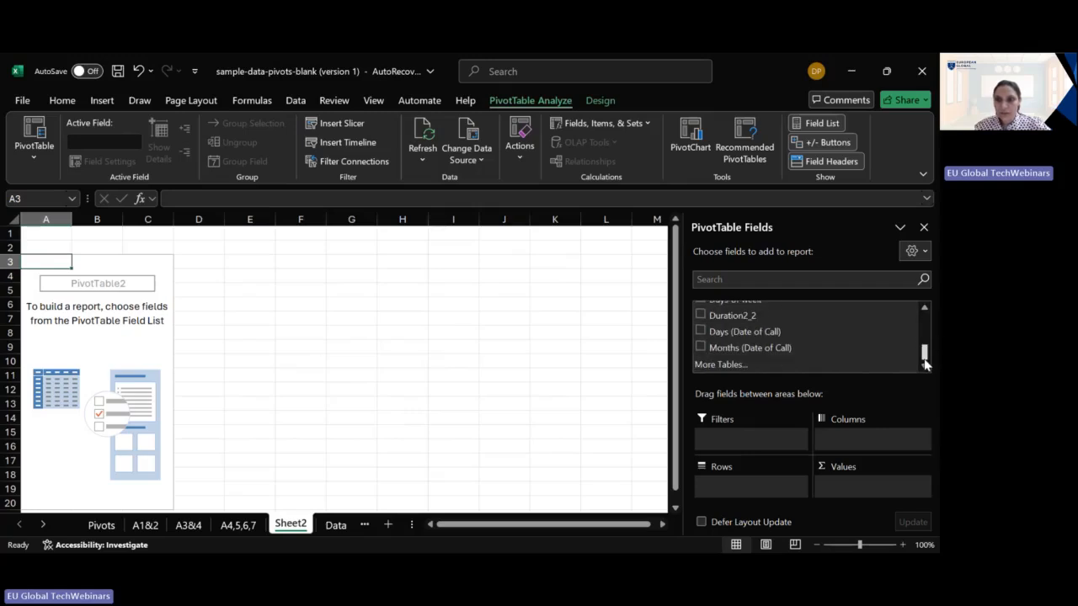
{"action": "left_click", "coordinate": [926, 307]}
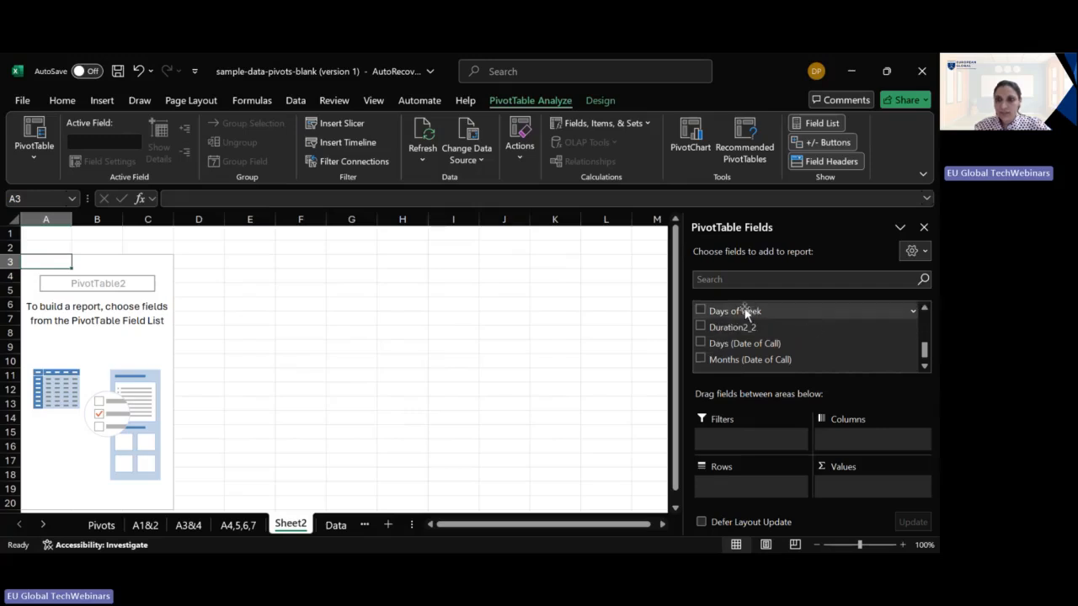
{"action": "left_click", "coordinate": [701, 312]}
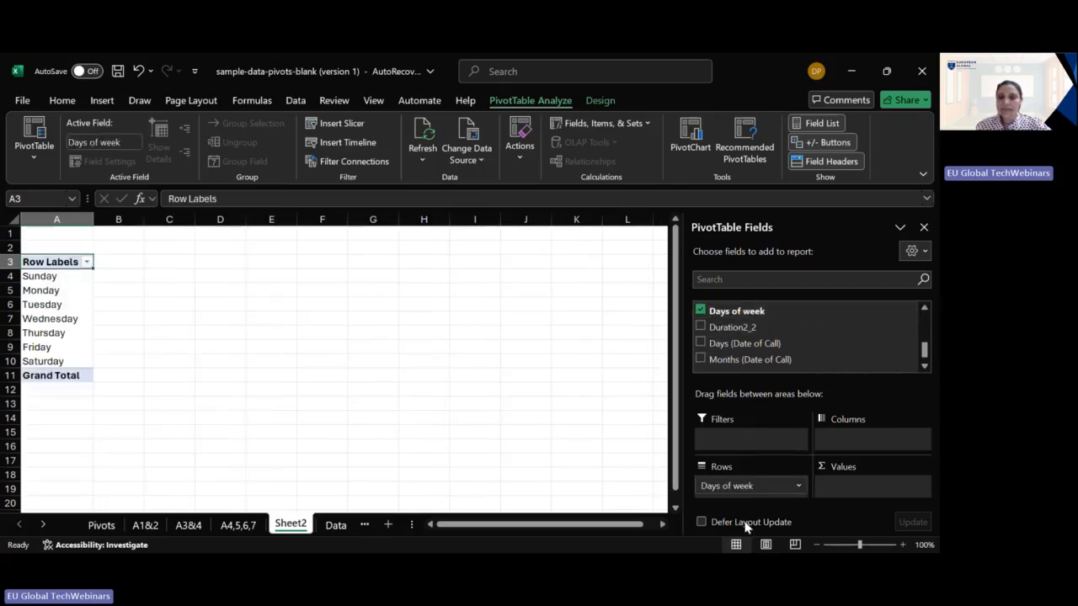
- Add the Duration field to the PivotTable values as a sum
{"action": "scroll", "coordinate": [895, 365], "scroll_direction": "up", "scroll_amount": 2}
{"action": "left_click", "coordinate": [926, 318]}
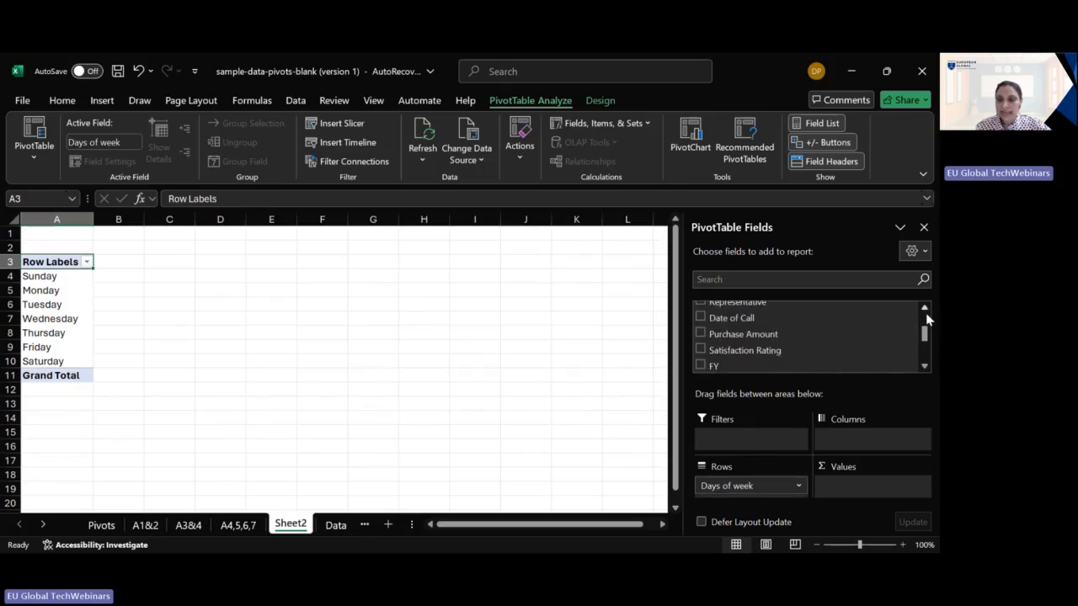
{"action": "left_click", "coordinate": [926, 312]}
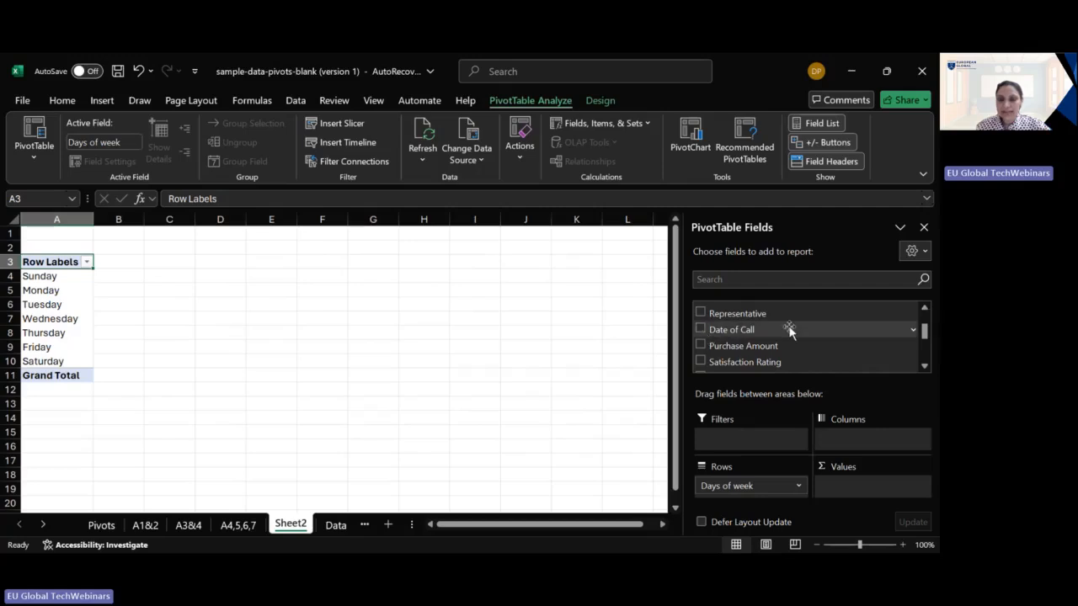
{"action": "left_click_drag", "start_coordinate": [925, 327], "coordinate": [921, 315]}
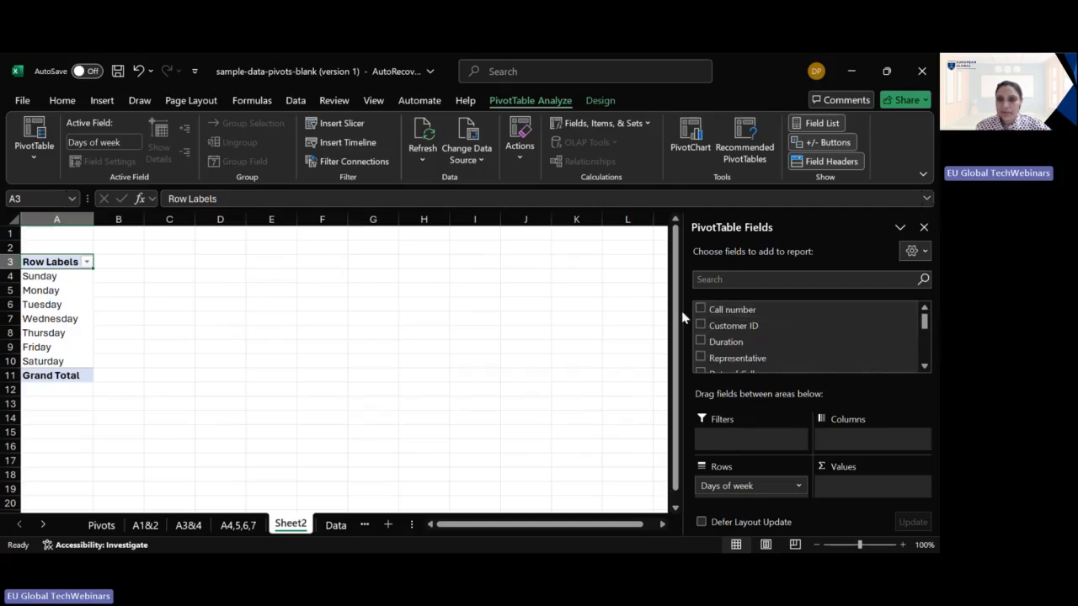
{"action": "left_click", "coordinate": [701, 341]}
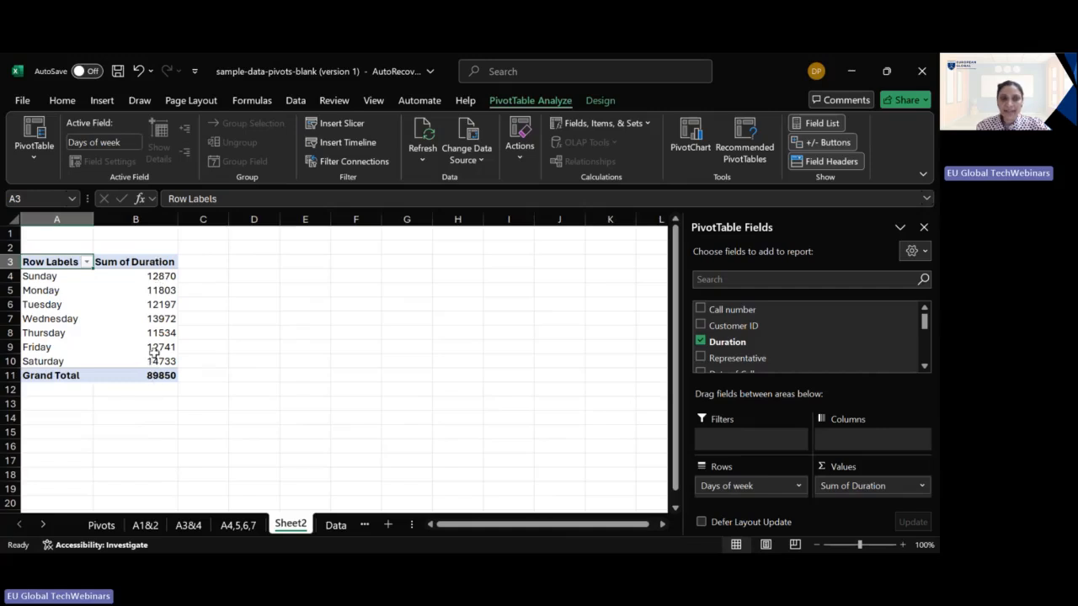
- Apply blue gradient data bars to all cells showing "Sum of Duration" values for "Days of week"
{"action": "left_click", "coordinate": [149, 277]}
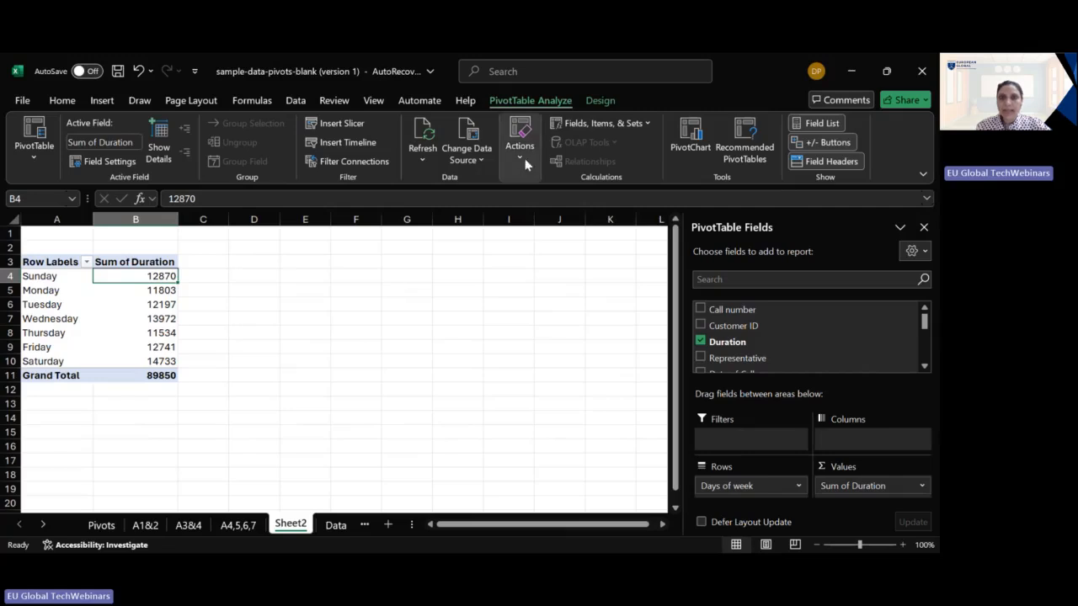
{"action": "left_click", "coordinate": [62, 101]}
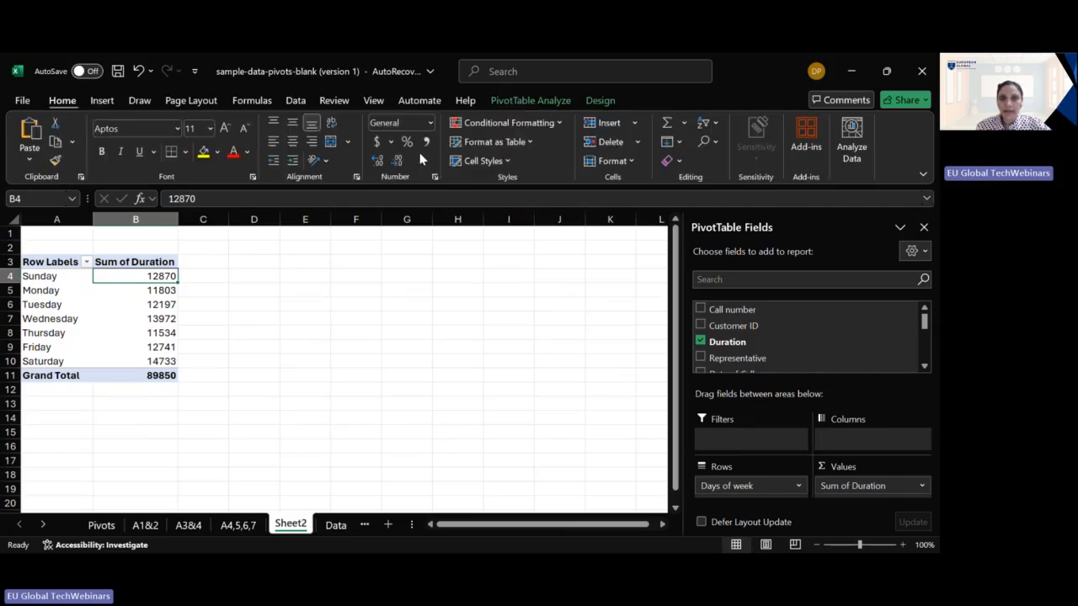
{"action": "left_click", "coordinate": [559, 124]}
{"action": "mouse_move", "coordinate": [533, 219]}
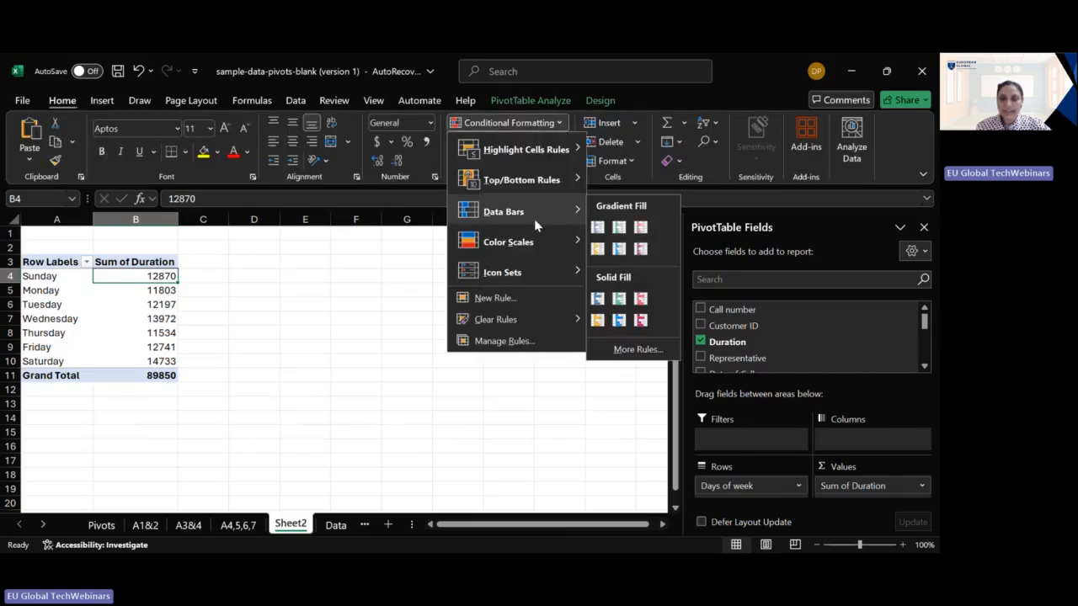
{"action": "left_click", "coordinate": [598, 226]}
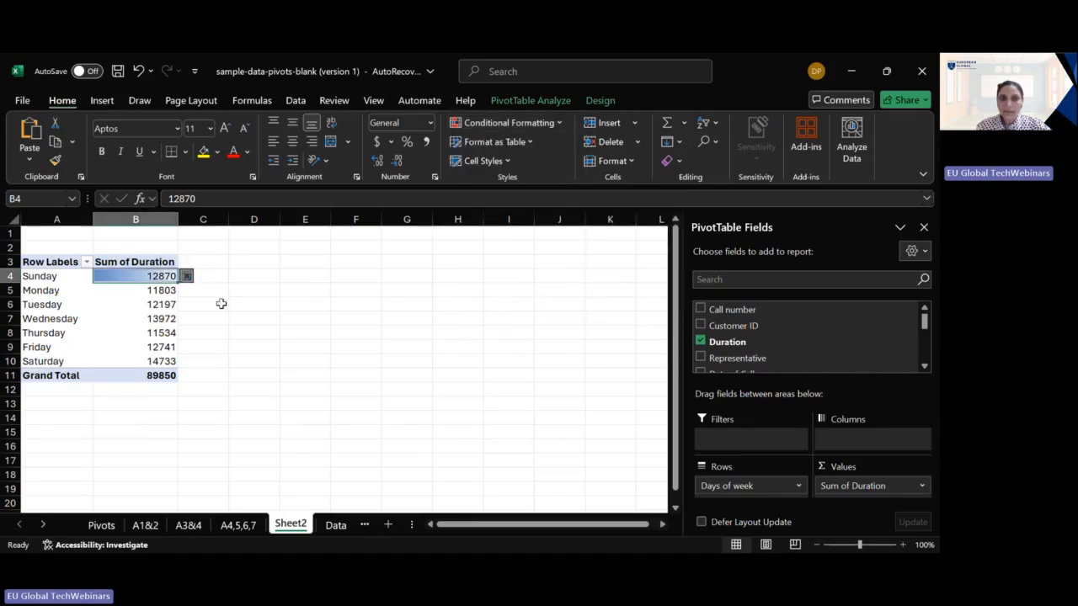
{"action": "left_click", "coordinate": [199, 277]}
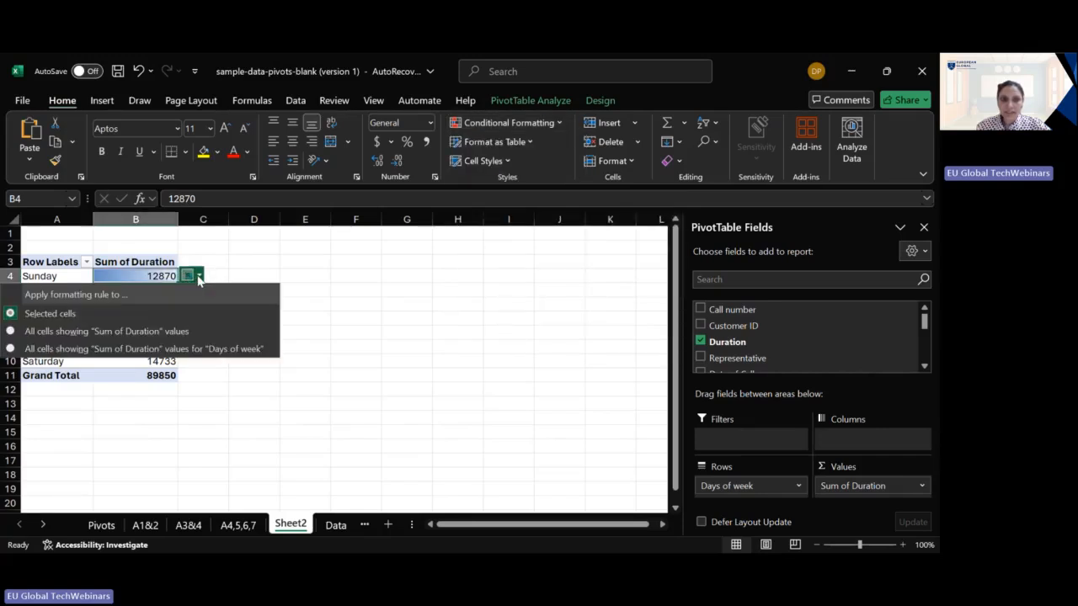
{"action": "left_click", "coordinate": [212, 349]}
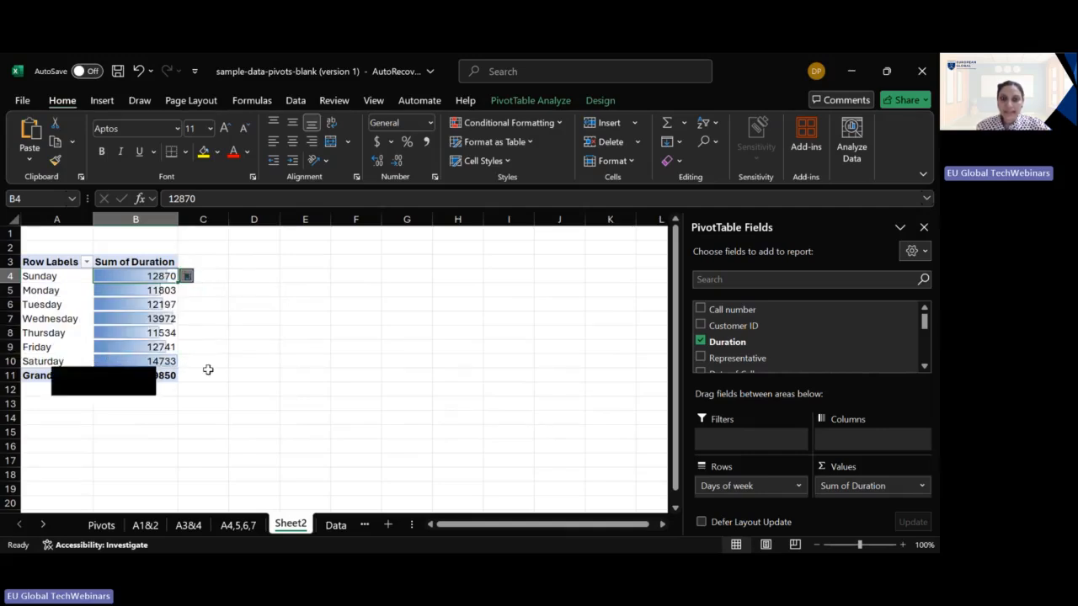
- Apply a green-yellow-red color scale to all cells showing "Sum of Duration" values for "Days of week"
{"action": "left_click", "coordinate": [558, 126]}
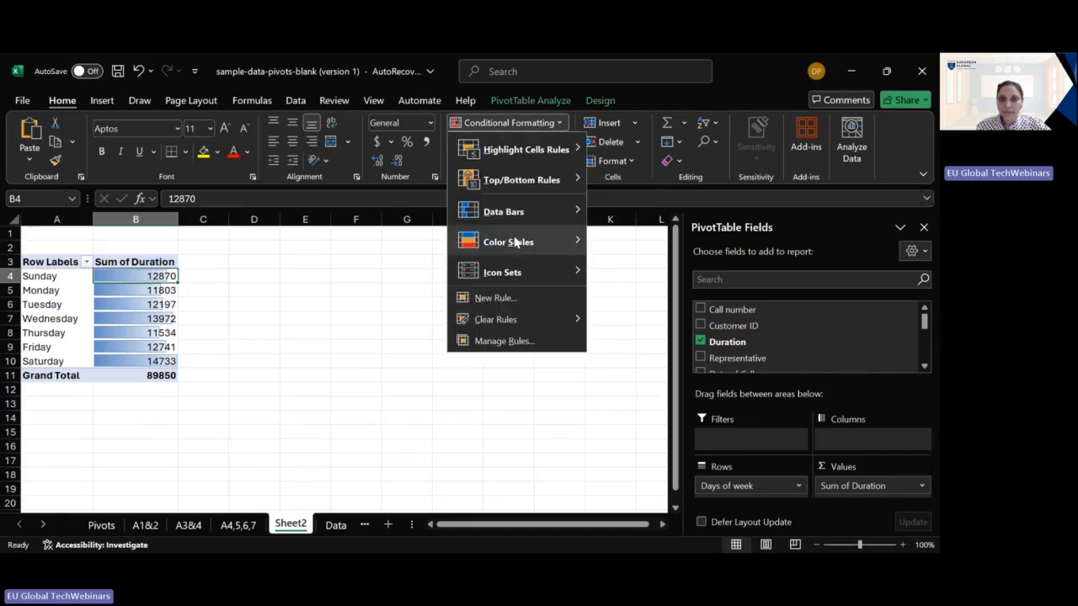
{"action": "mouse_move", "coordinate": [522, 243]}
{"action": "left_click", "coordinate": [598, 239]}
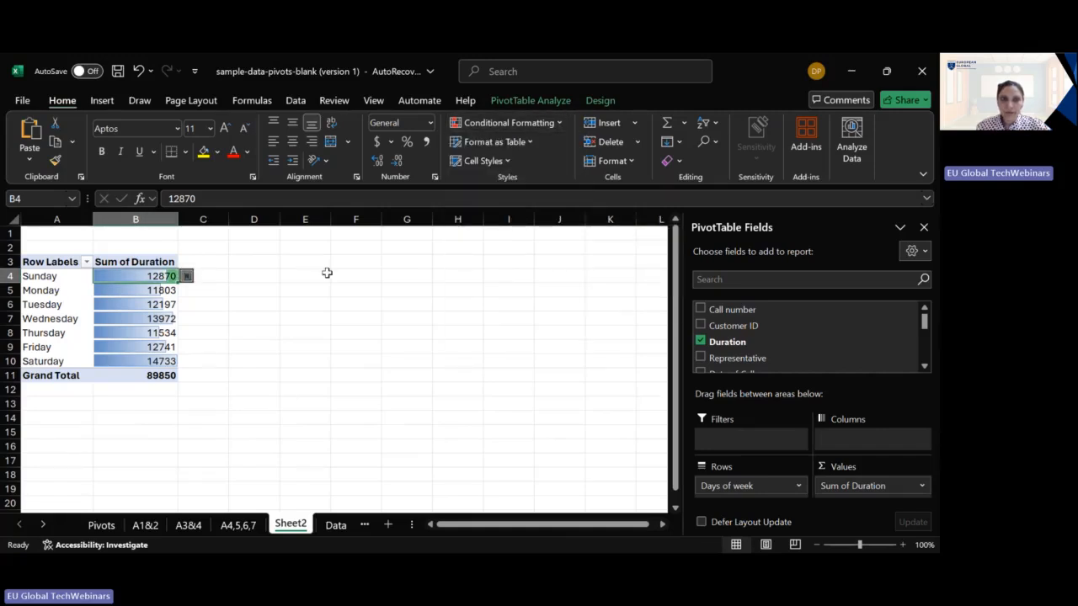
{"action": "left_click", "coordinate": [200, 279]}
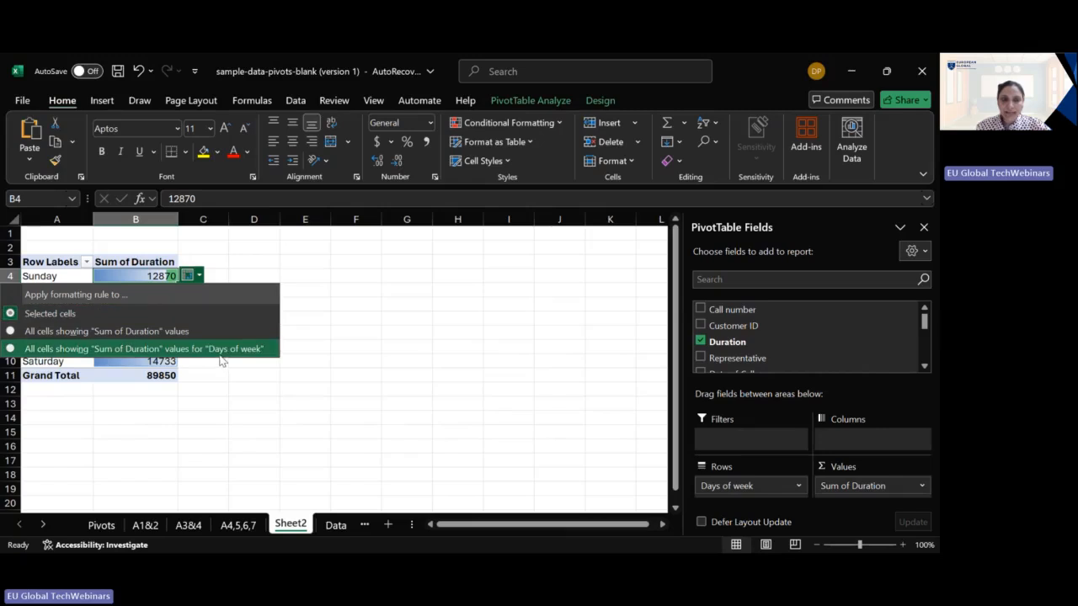
{"action": "left_click", "coordinate": [219, 347]}
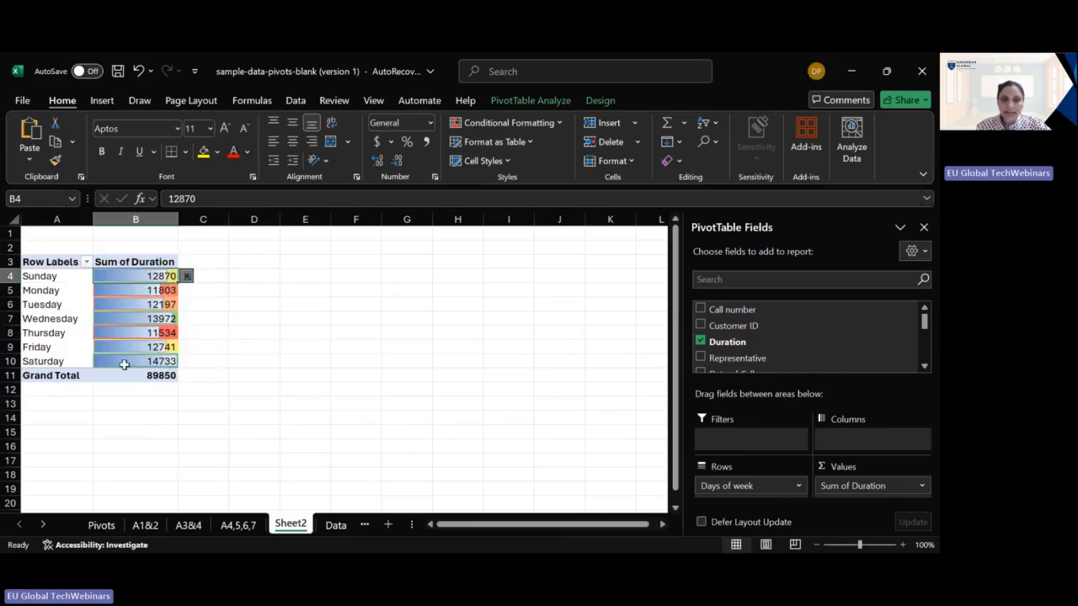
- Change the color scale to green-white for all cells showing "Sum of Duration" values for "Days of week"
{"action": "left_click", "coordinate": [556, 126]}
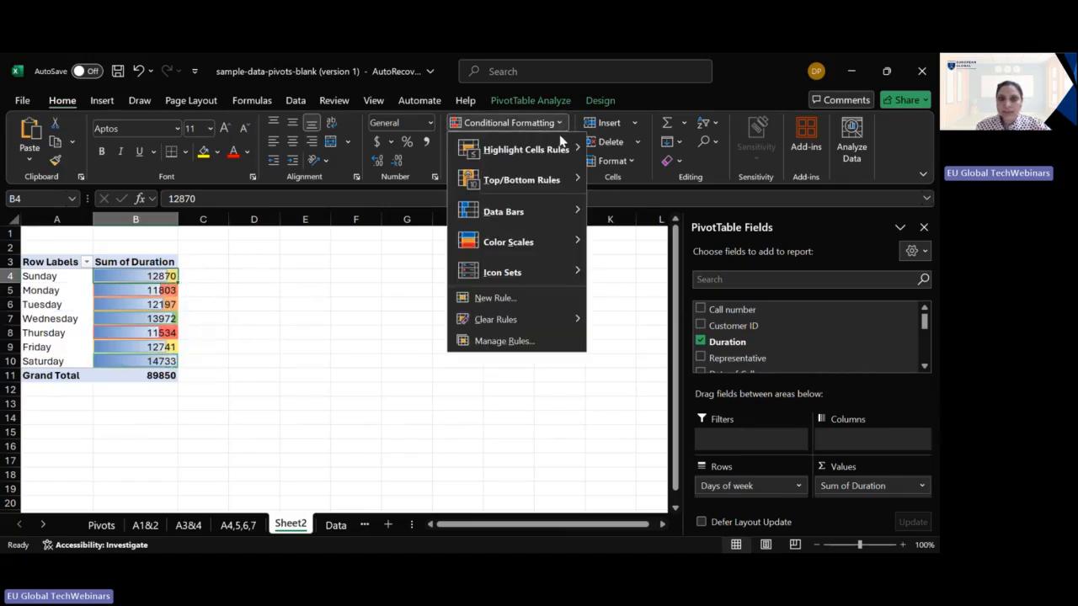
{"action": "mouse_move", "coordinate": [555, 247]}
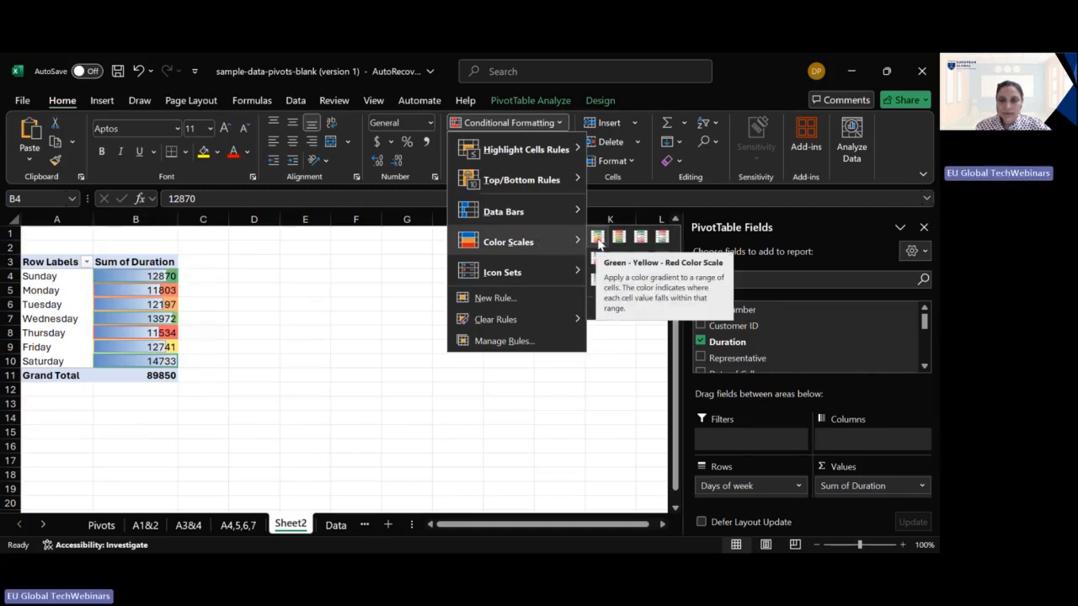
{"action": "left_click", "coordinate": [596, 282]}
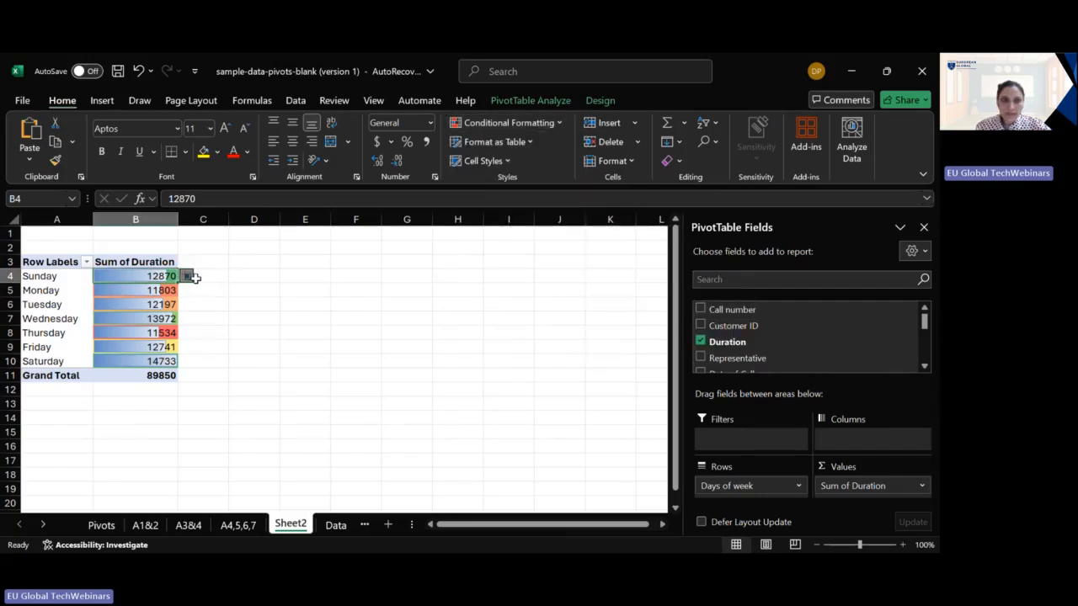
{"action": "left_click", "coordinate": [190, 277]}
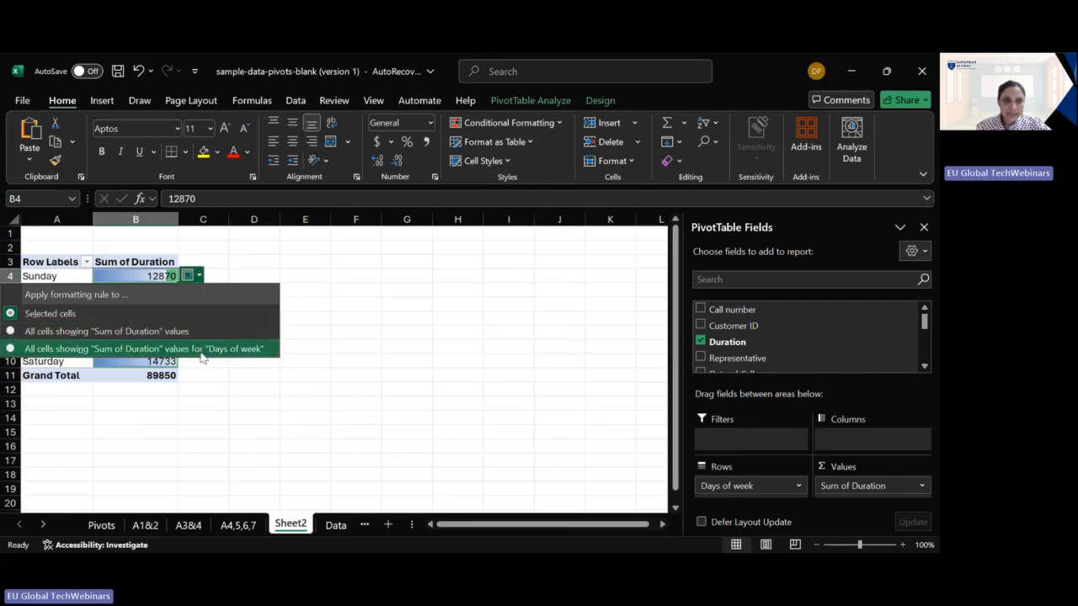
{"action": "left_click", "coordinate": [200, 350]}
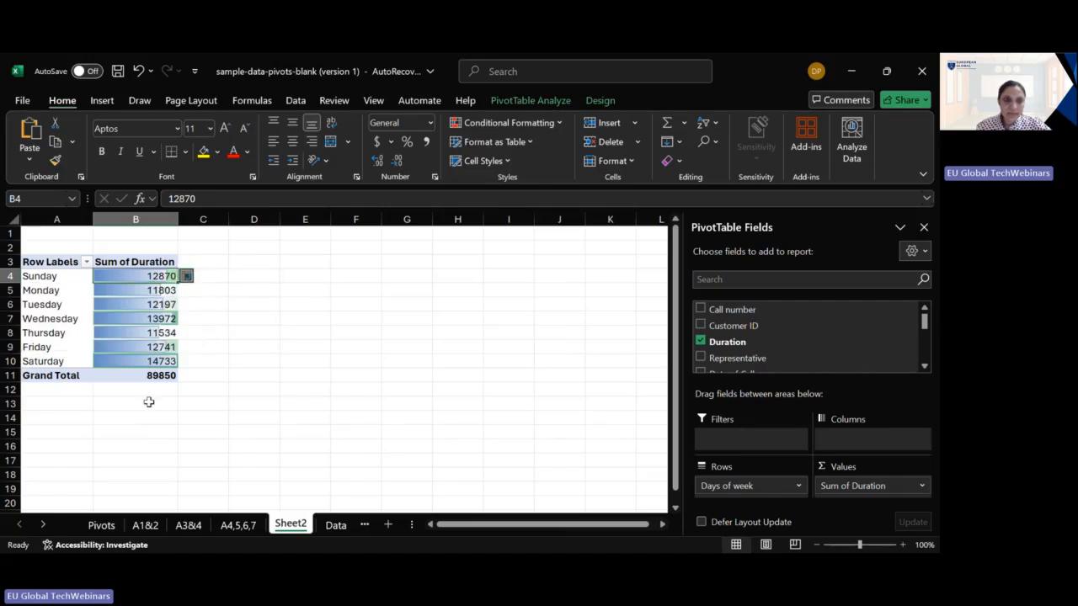
- Set the color scale back to green-yellow-red for all cells showing "Sum of Duration" values for "Days of week"
{"action": "left_click", "coordinate": [553, 126]}
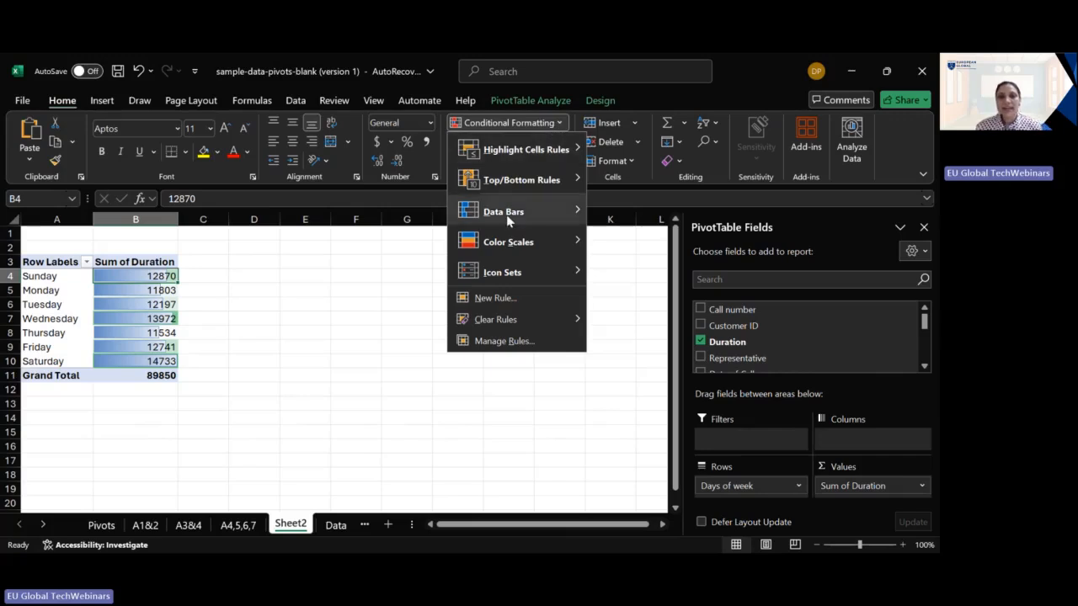
{"action": "mouse_move", "coordinate": [508, 245]}
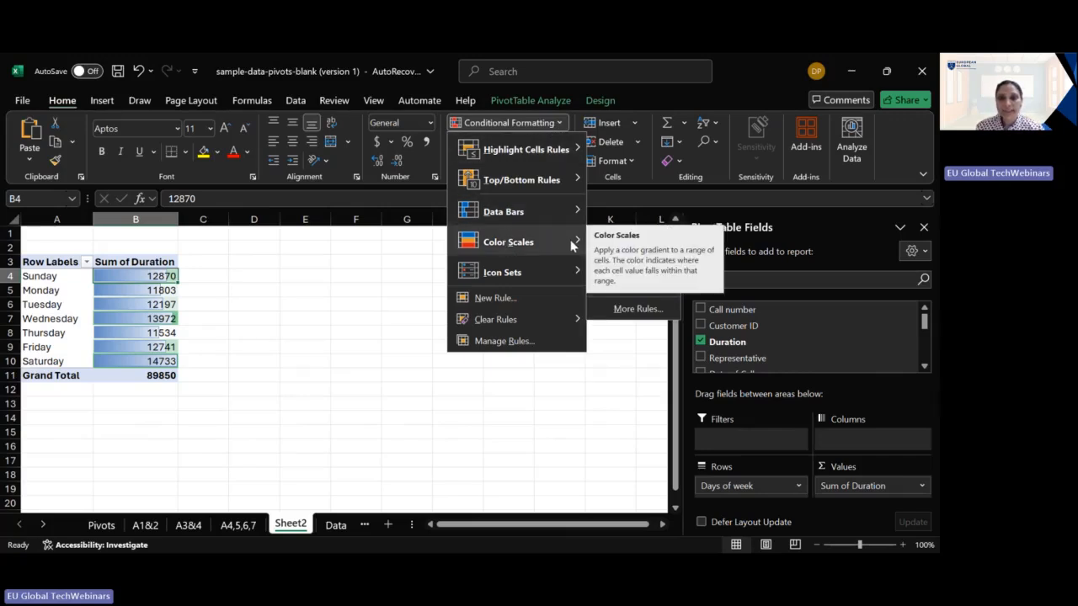
{"action": "mouse_move", "coordinate": [549, 215]}
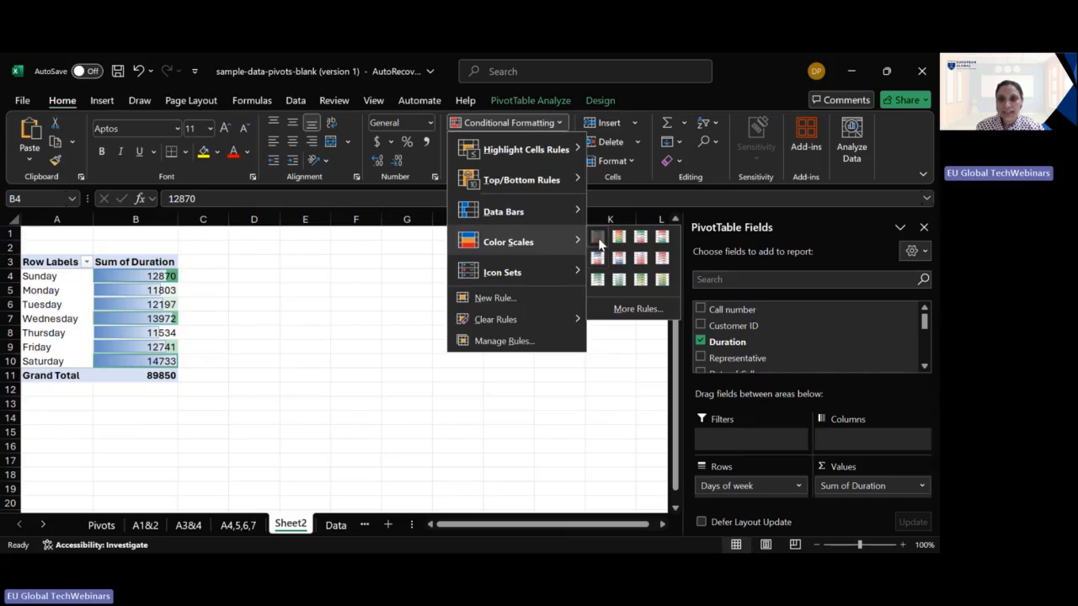
{"action": "left_click", "coordinate": [592, 241]}
{"action": "left_click", "coordinate": [199, 281]}
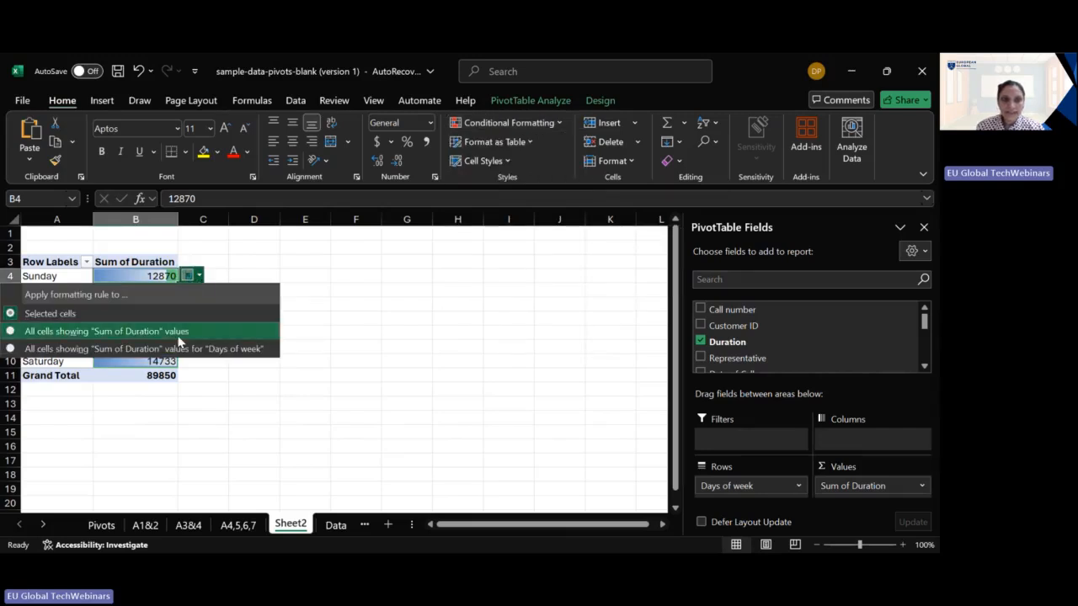
{"action": "left_click", "coordinate": [171, 345]}
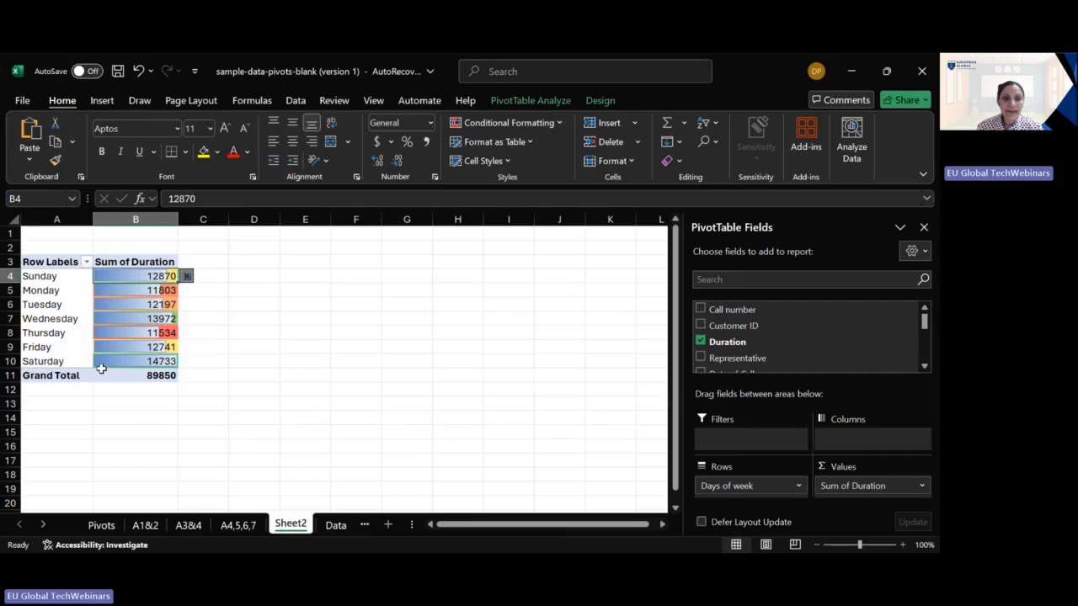
- Rename the weekday PivotTable's sheet, Sheet2, as A8
{"action": "double_click", "coordinate": [302, 524]}
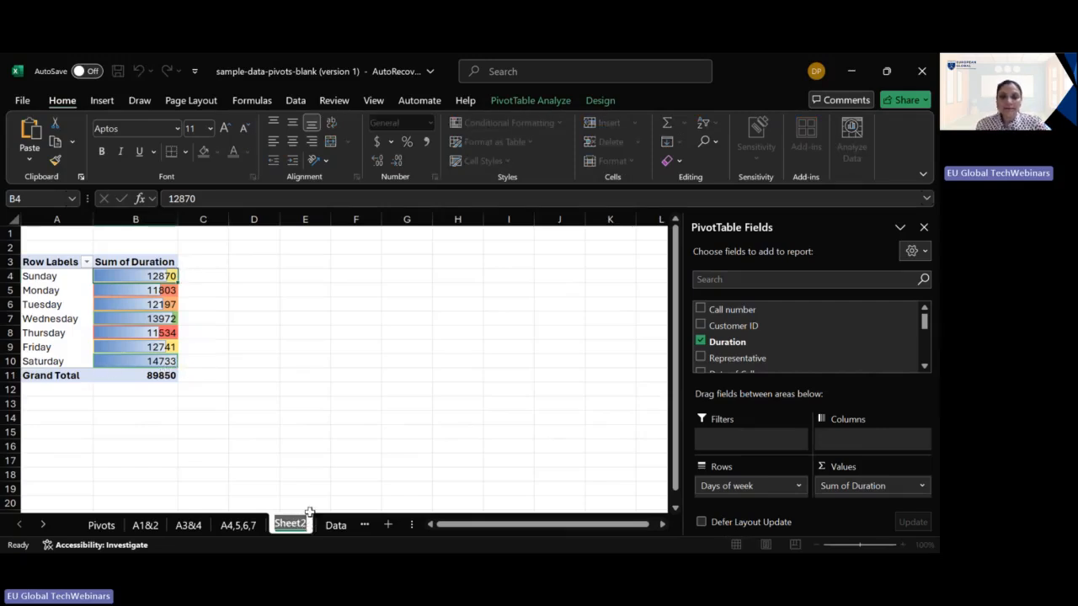
{"action": "key", "text": "BackSpace"}
{"action": "type", "text": "A8"}
{"action": "key", "text": "Return"}
{"action": "left_click", "coordinate": [307, 406]}
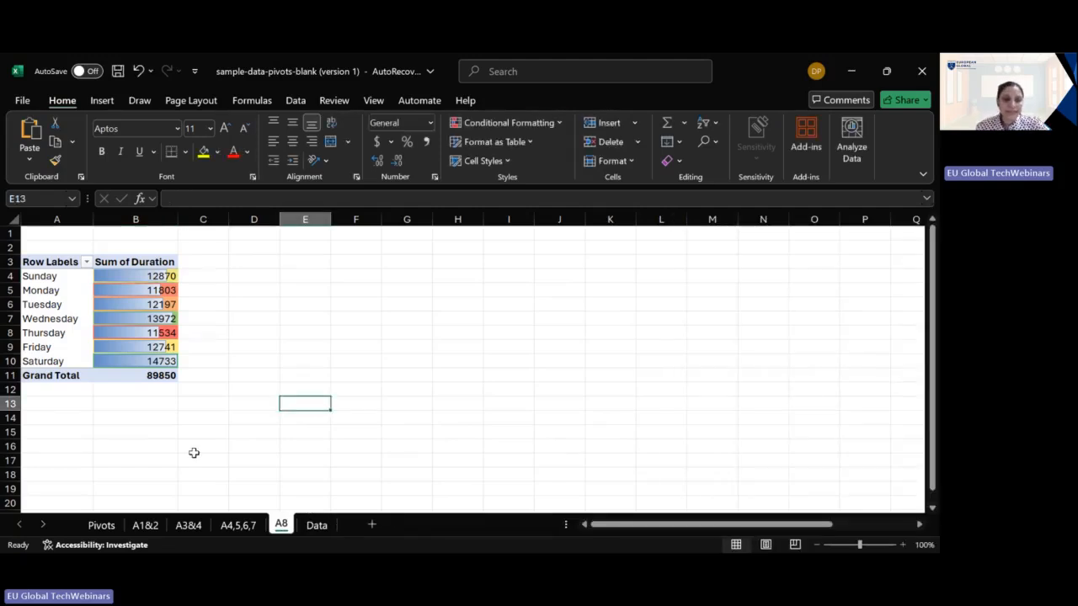
- Add a column headed "Duration" in cell K3, beside Days of week, to the table on the Data sheet
{"action": "left_click", "coordinate": [98, 525]}
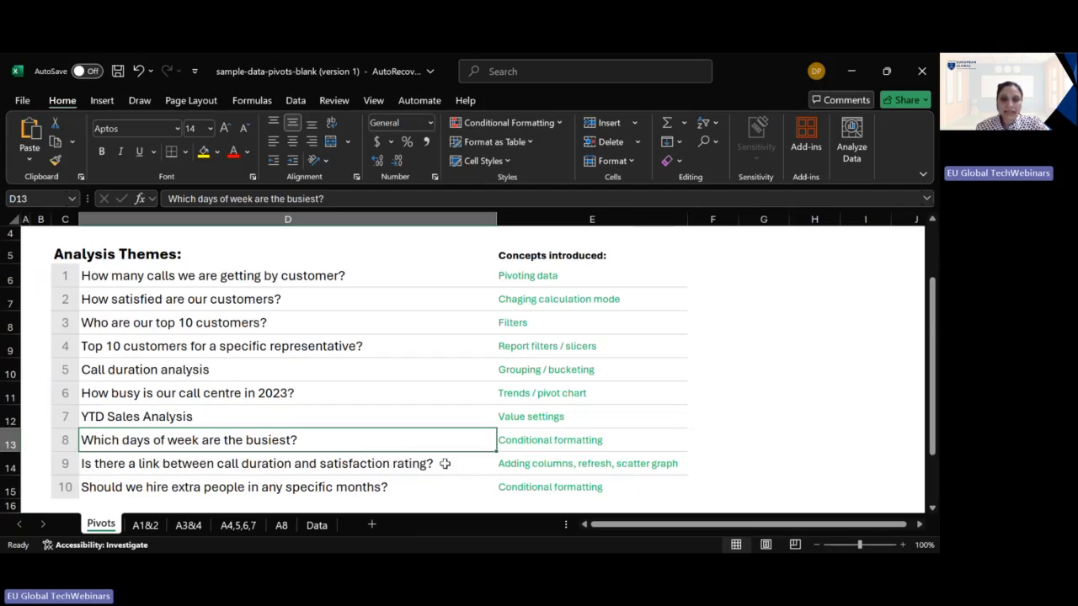
{"action": "left_click", "coordinate": [306, 526]}
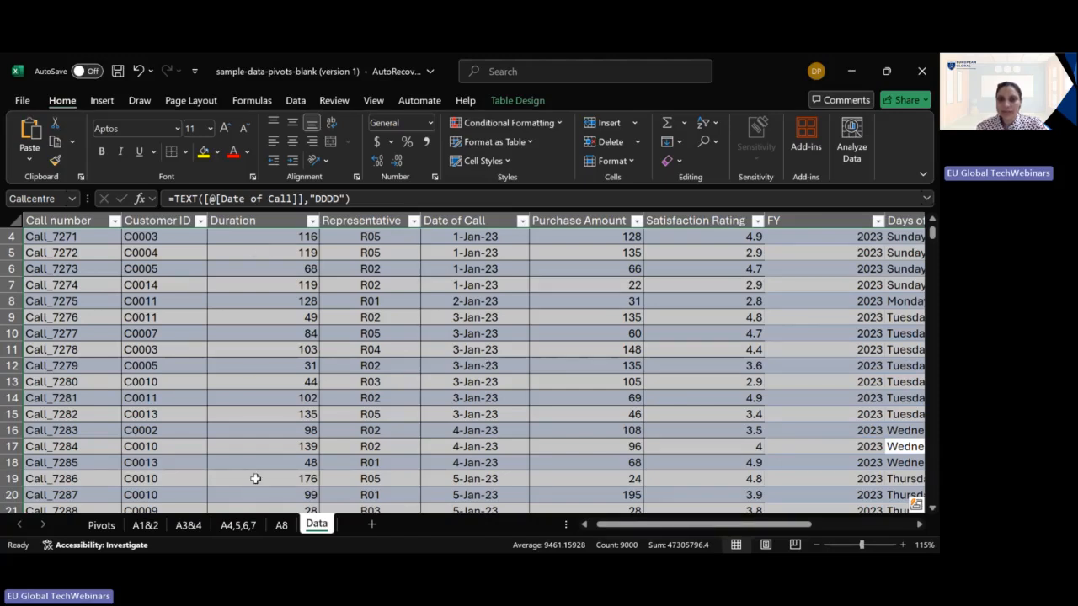
{"action": "left_click_drag", "start_coordinate": [646, 524], "coordinate": [751, 525]}
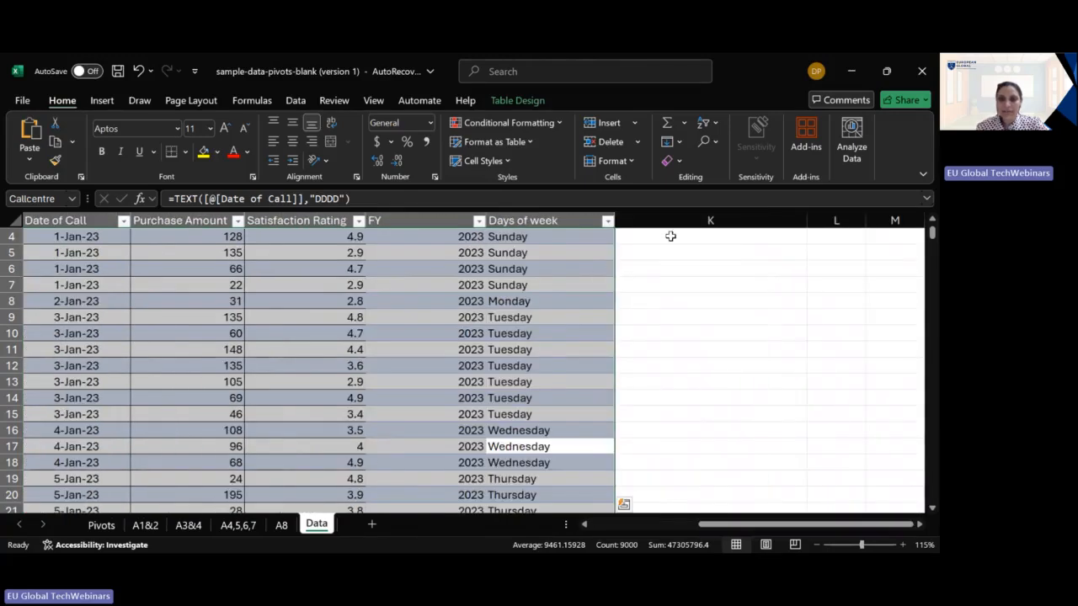
{"action": "scroll", "coordinate": [679, 286], "scroll_direction": "up", "scroll_amount": 1}
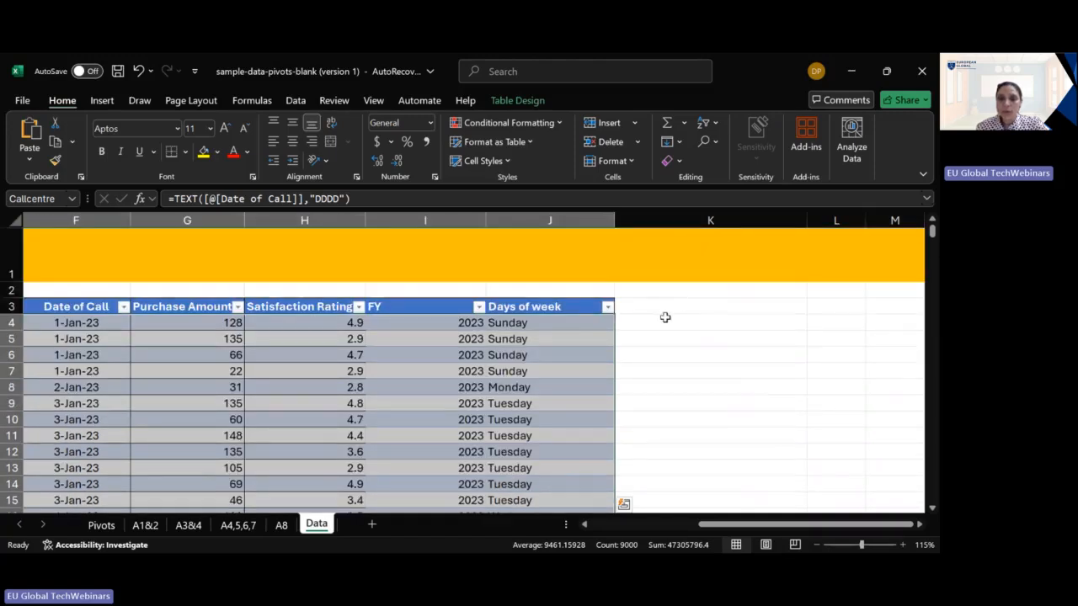
{"action": "left_click", "coordinate": [654, 306]}
{"action": "type", "text": "Durat"}
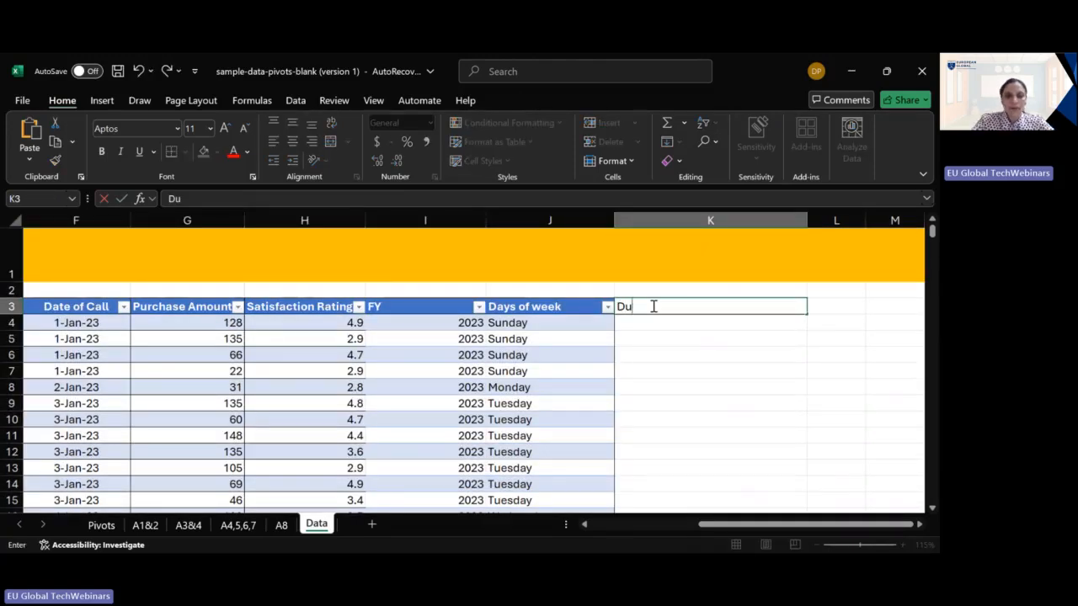
{"action": "type", "text": "n"}
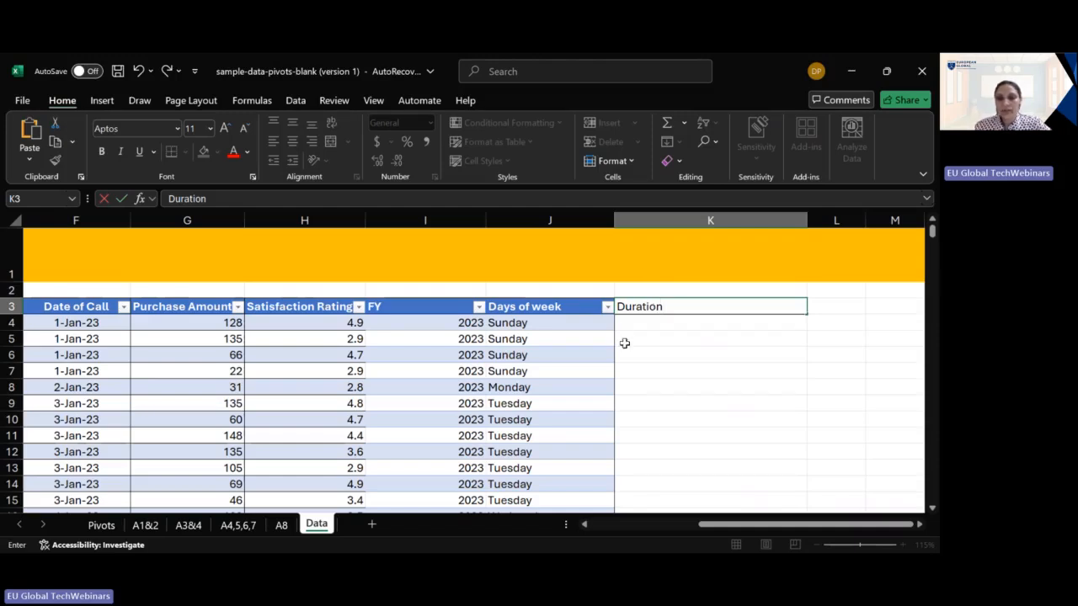
{"action": "key", "text": "Return"}
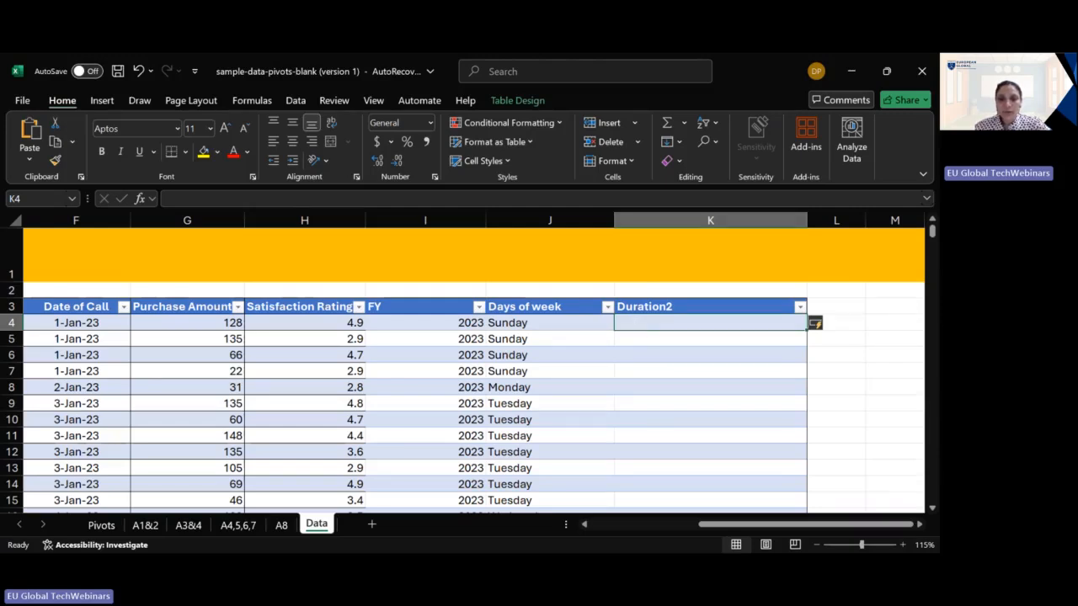
{"action": "key", "text": "alt+Tab"}
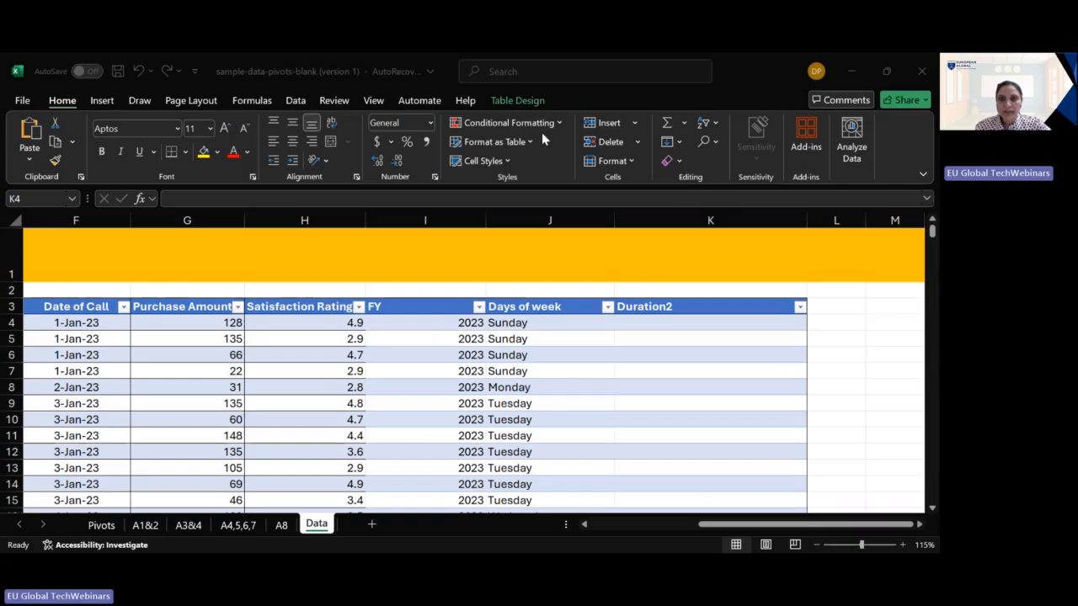
{"action": "left_click", "coordinate": [649, 320]}
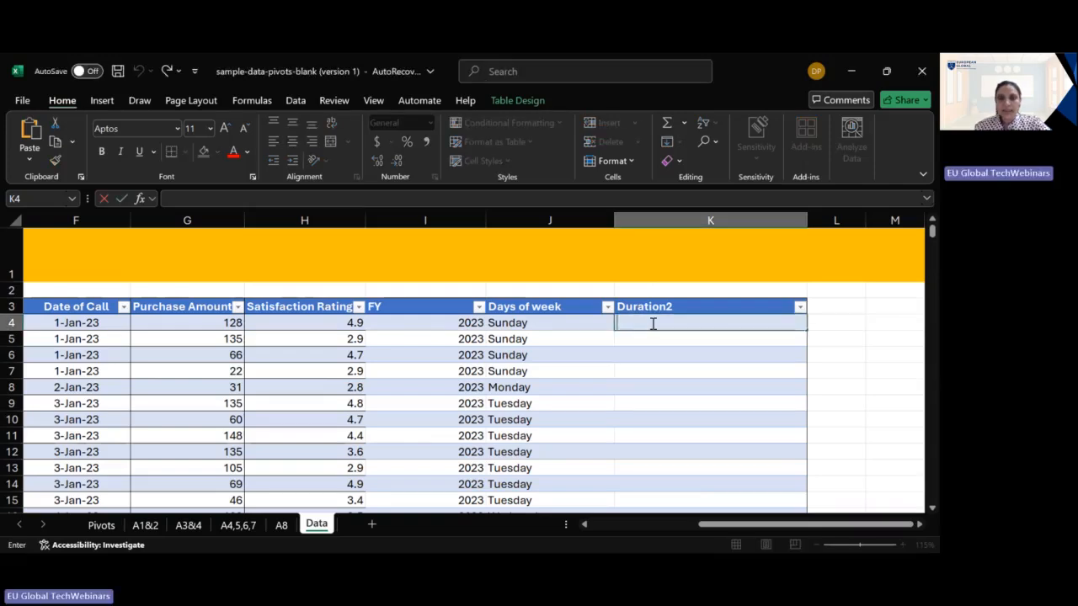
{"action": "type", "text": "=IFS([@Duration]<=10,\"Under 10 mins\", [@Duration]<=30, \"10 to 30 mins\", [@Duration]<=60, \"30 to 60 mins\", [@Duration]<=120, \"1 to 2 hours\", TRUE, \"More than 2 hours\")"}
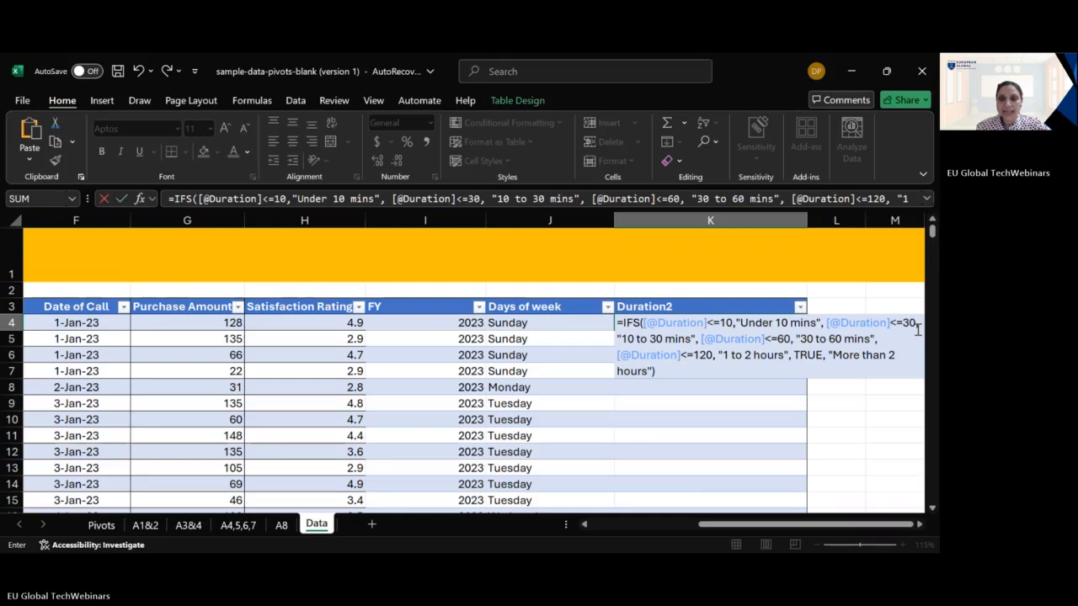
{"action": "key", "text": "Return"}
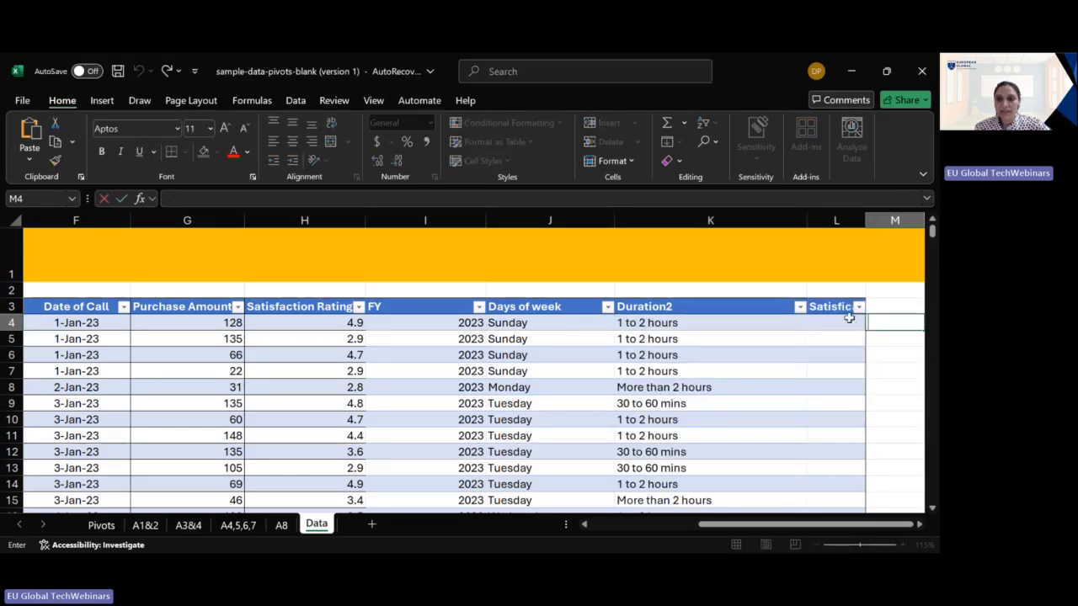
- Fill the Satisfication column with =ROUND([@[Satisfaction Rating]],0) and compare its first value with the original rating
{"action": "left_click", "coordinate": [838, 327]}
{"action": "type", "text": "=ROUND([@[Satisfaction Rating]],0)"}
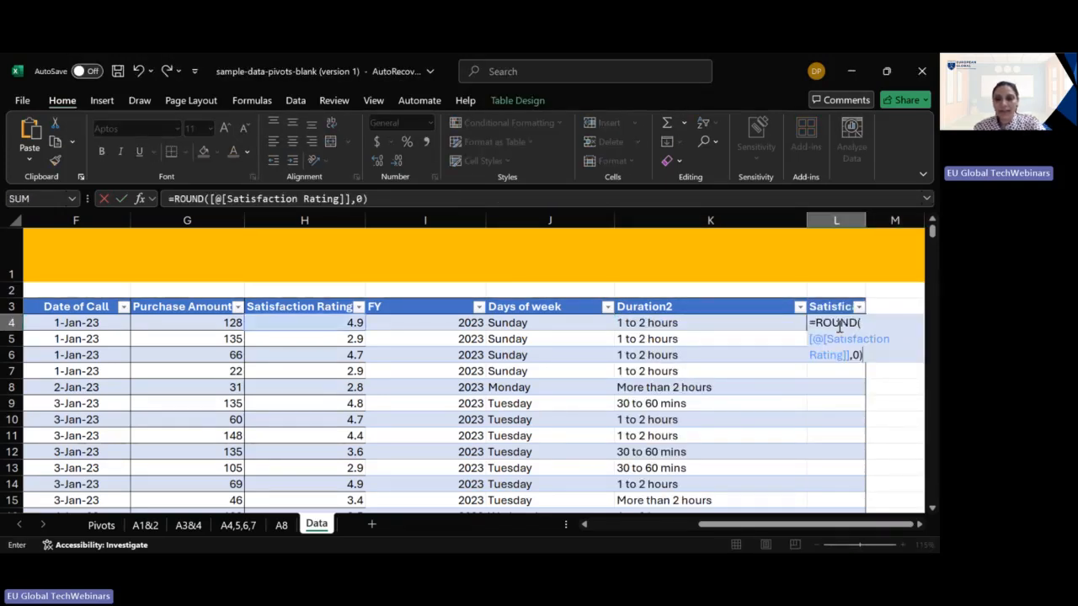
{"action": "key", "text": "Return"}
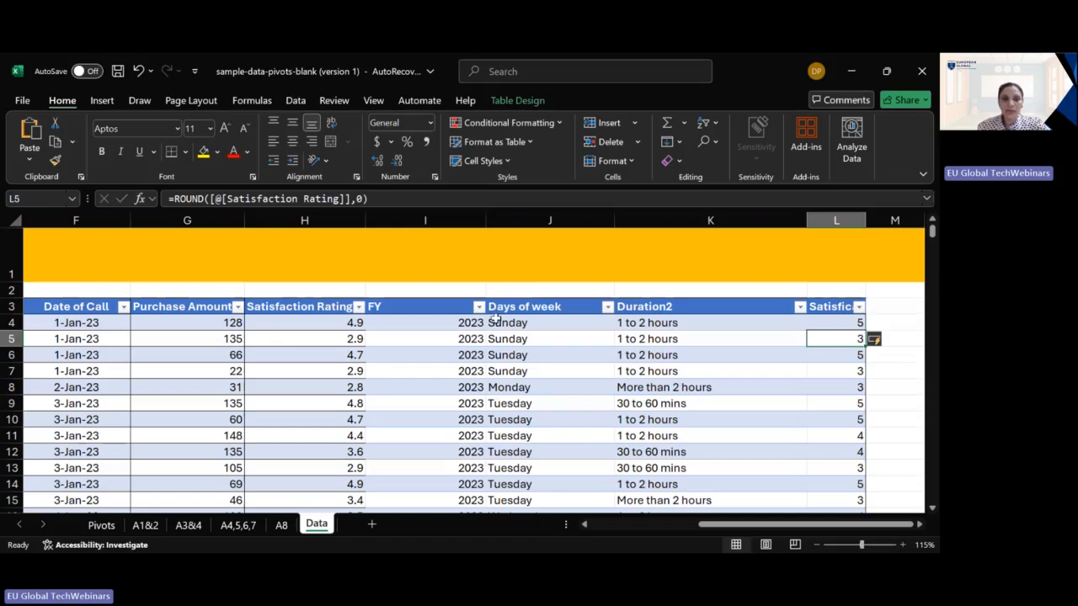
{"action": "left_click", "coordinate": [345, 326]}
{"action": "left_click", "coordinate": [829, 321]}
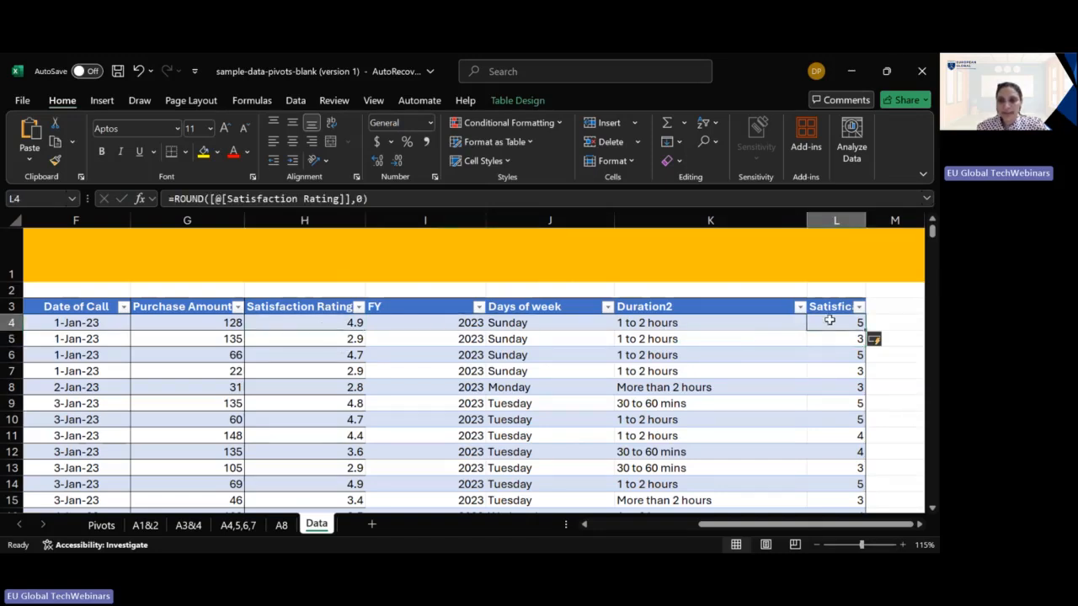
- Copy the weekday PivotTable in A3:B11 on sheet A8 and paste it at cell A17
{"action": "left_click", "coordinate": [280, 528]}
{"action": "left_click_drag", "start_coordinate": [50, 261], "coordinate": [150, 374]}
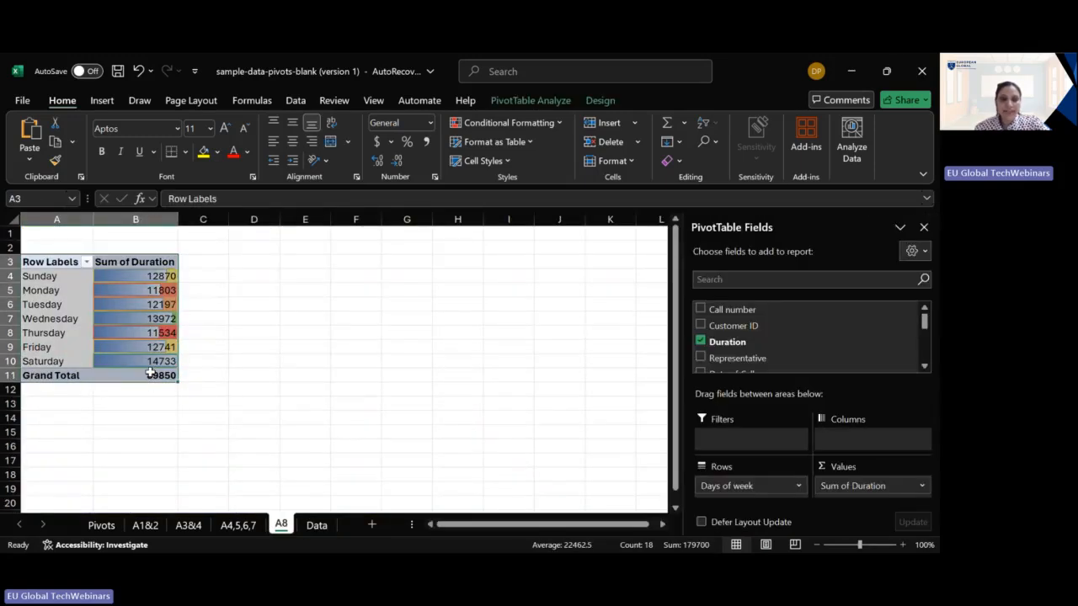
{"action": "key", "text": "ctrl+c"}
{"action": "left_click", "coordinate": [61, 463]}
{"action": "key", "text": "ctrl+v"}
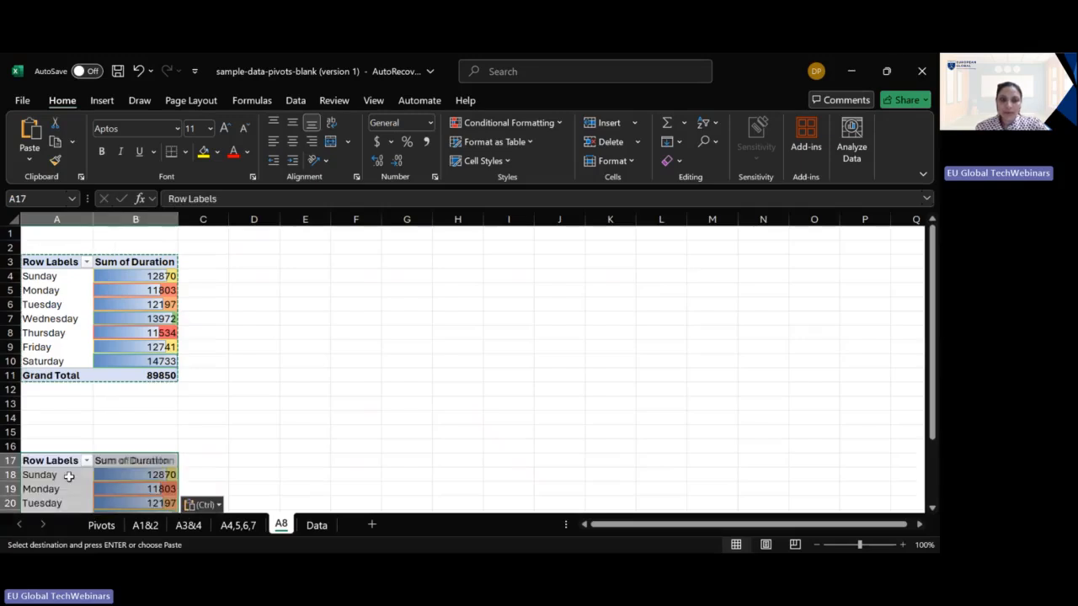
- Refresh the copied PivotTable so its field list includes the new source columns
{"action": "scroll", "coordinate": [278, 429], "scroll_direction": "down", "scroll_amount": 2}
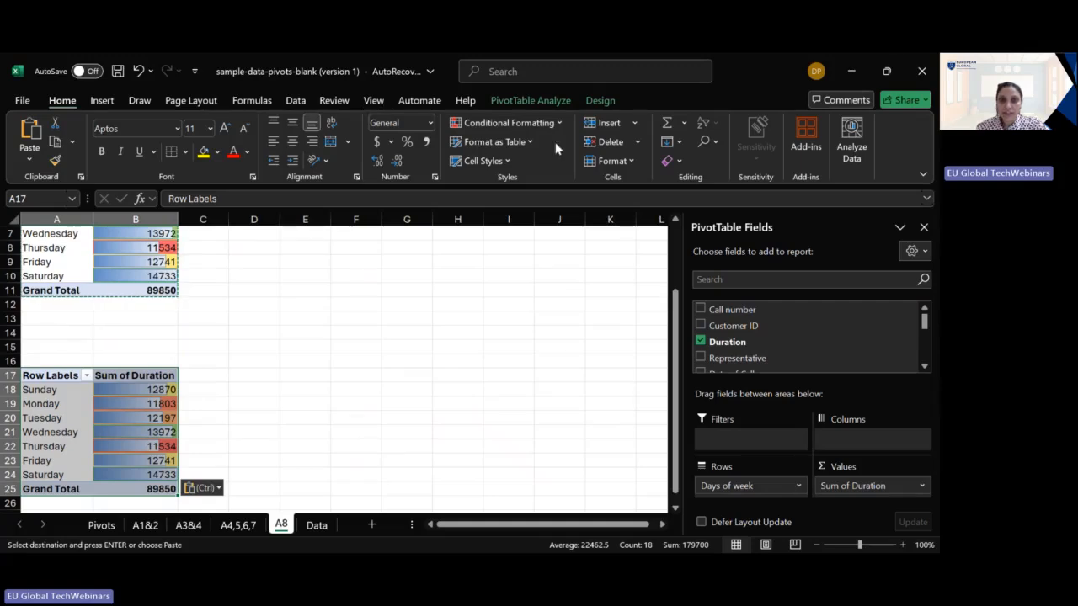
{"action": "right_click", "coordinate": [160, 427]}
{"action": "left_click", "coordinate": [224, 354]}
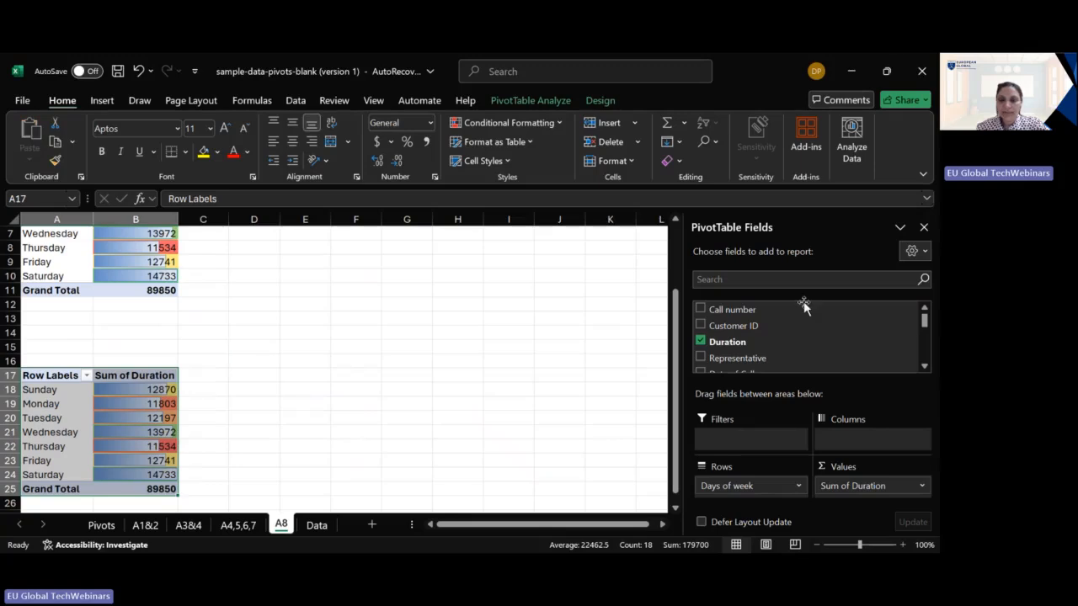
- Remove the Duration and Days of week fields from the copied PivotTable
{"action": "left_click", "coordinate": [700, 341]}
{"action": "scroll", "coordinate": [741, 337], "scroll_direction": "down", "scroll_amount": 2}
{"action": "scroll", "coordinate": [741, 336], "scroll_direction": "down", "scroll_amount": 1}
{"action": "left_click", "coordinate": [699, 332]}
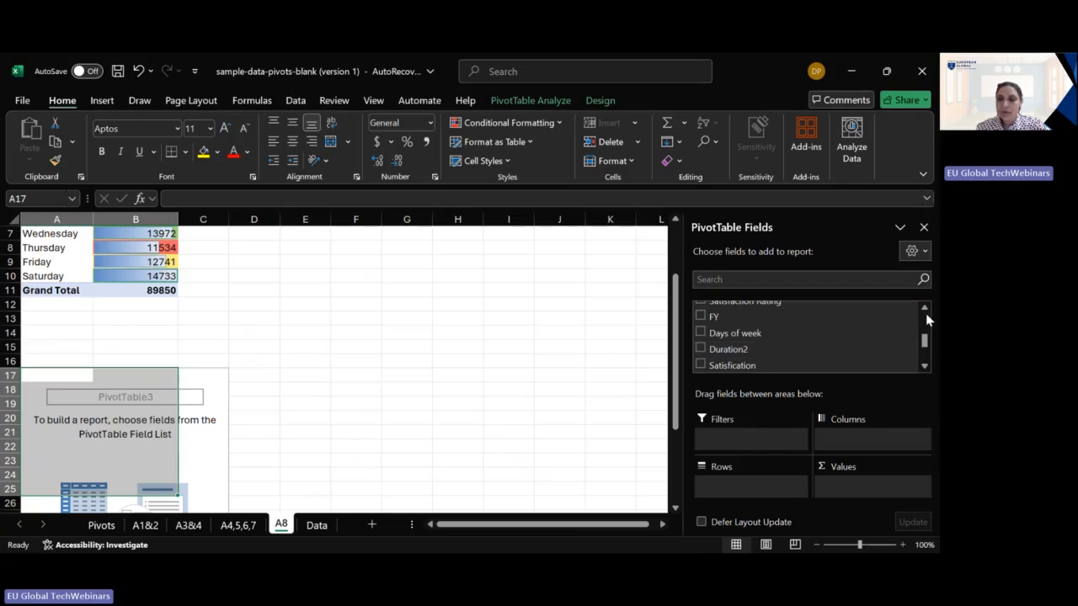
- Add Duration2 as the row field and Satisfication as the value field of the PivotTable at A17
{"action": "left_click", "coordinate": [926, 366]}
{"action": "left_click", "coordinate": [927, 366]}
{"action": "left_click", "coordinate": [699, 326]}
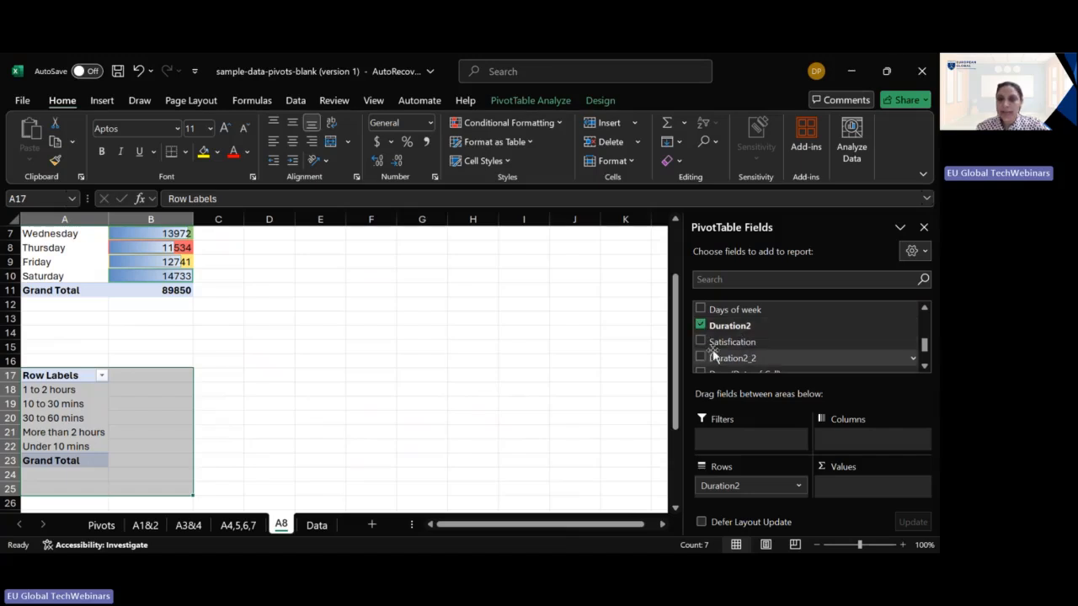
{"action": "left_click", "coordinate": [700, 341]}
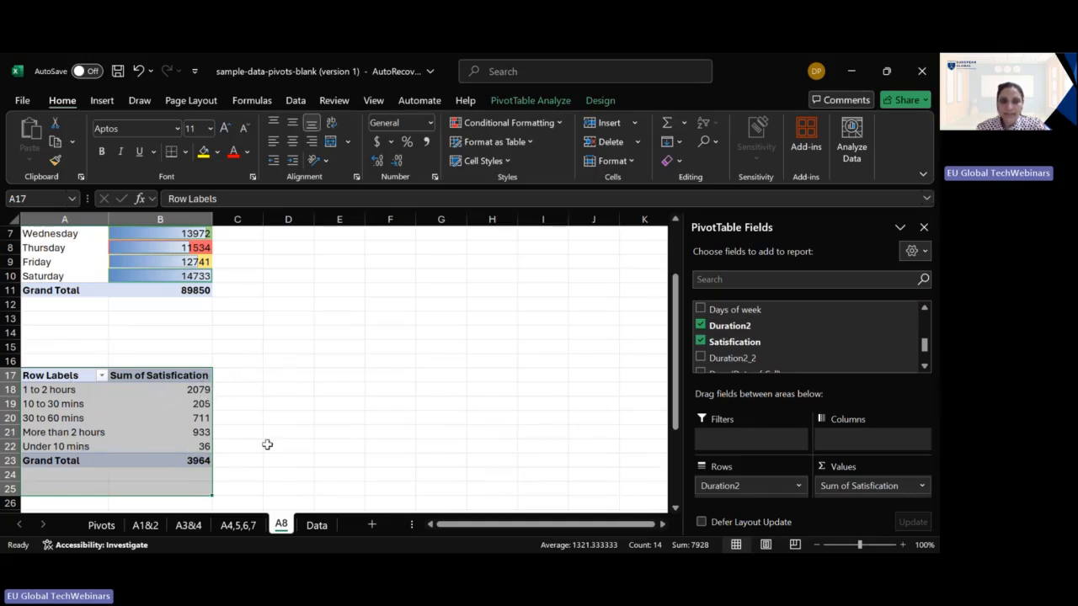
- Change the Satisfication value field to summarise by Average
{"action": "left_click", "coordinate": [922, 486]}
{"action": "left_click", "coordinate": [892, 468]}
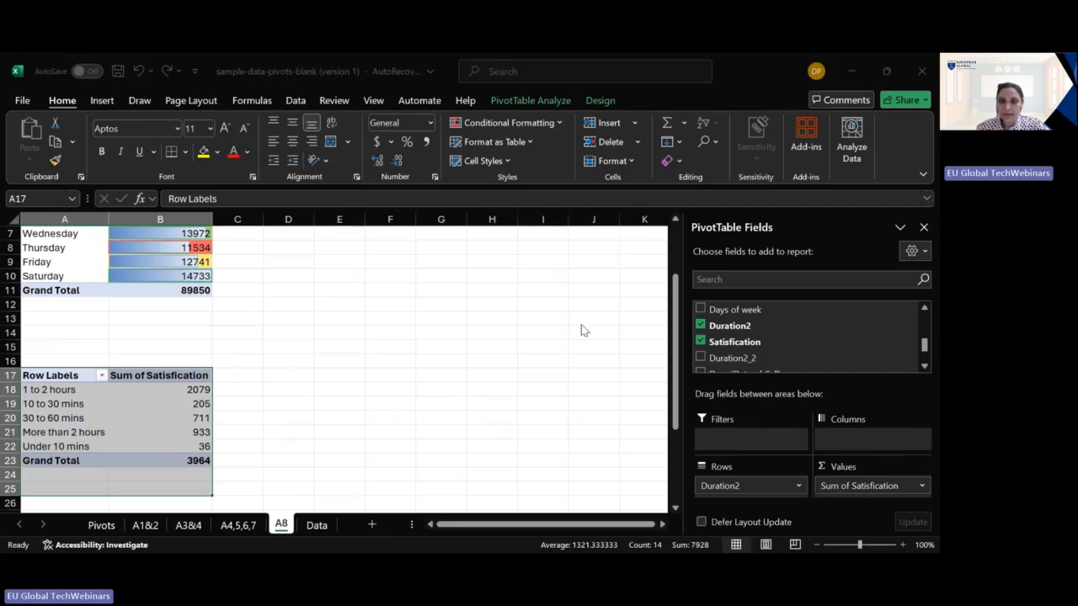
{"action": "left_click", "coordinate": [570, 403]}
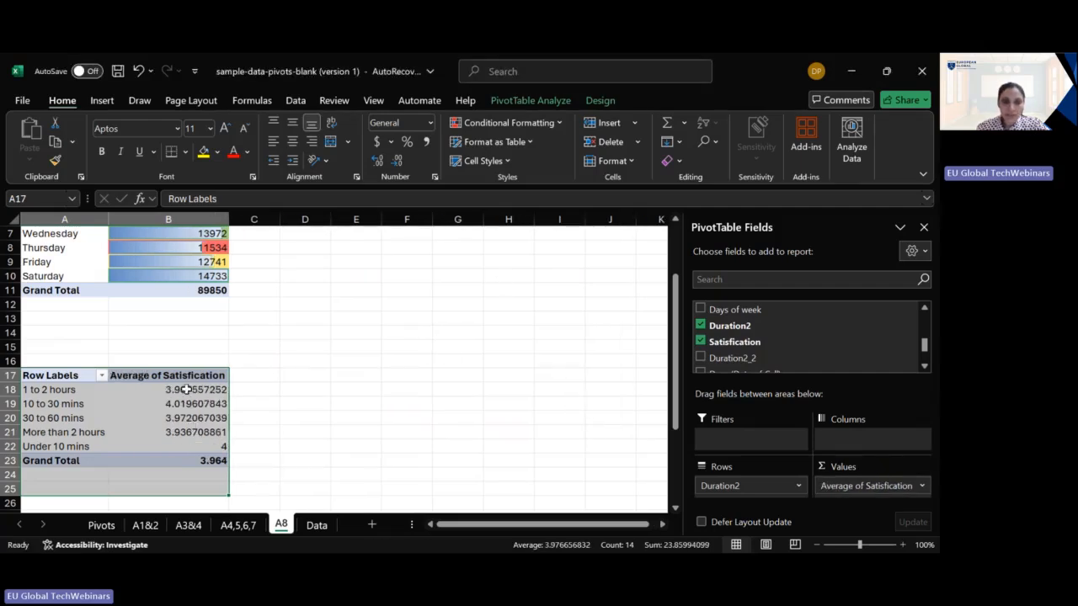
{"action": "mouse_move", "coordinate": [186, 393]}
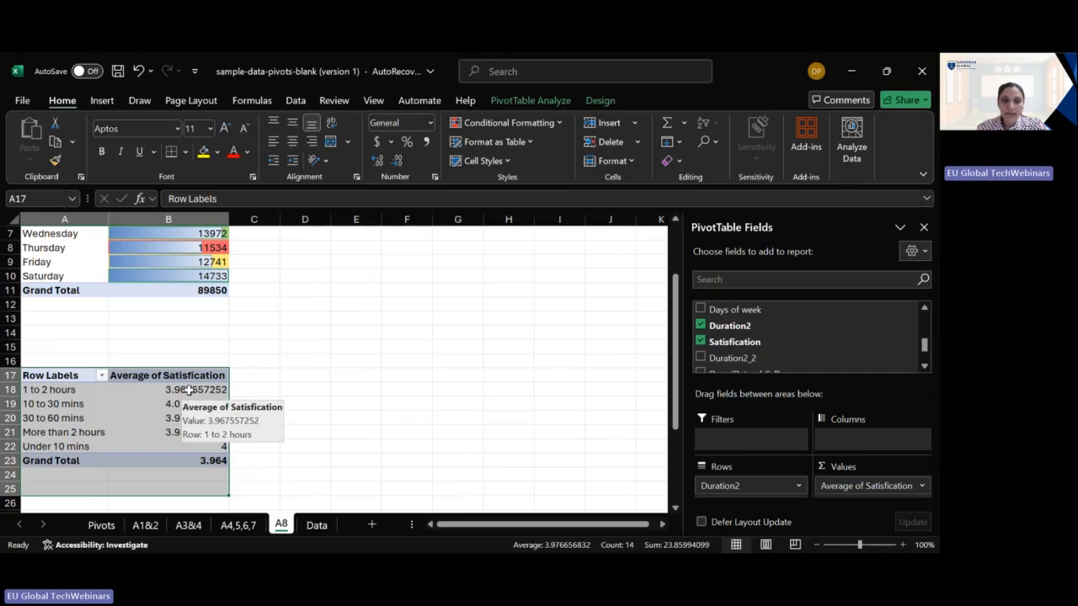
{"action": "right_click", "coordinate": [188, 390]}
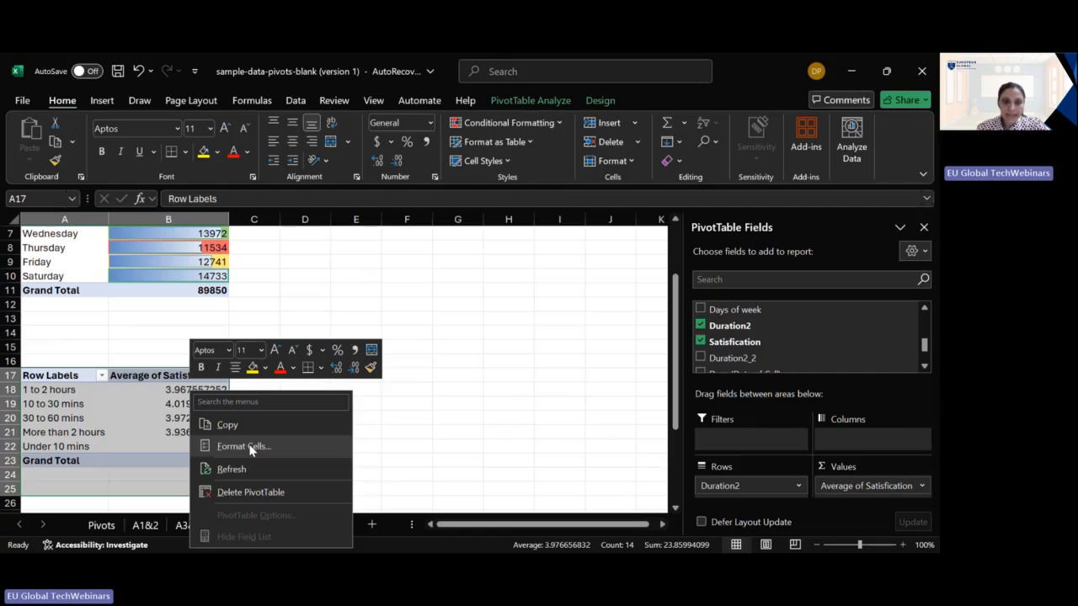
{"action": "left_click", "coordinate": [378, 303]}
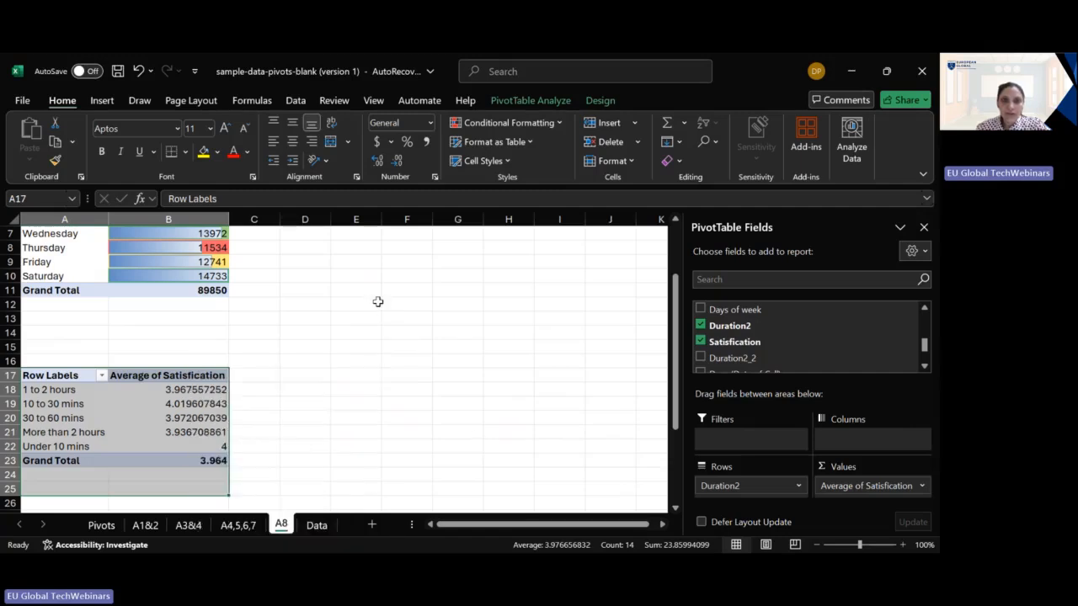
- Format the average satisfaction values in B18:B22 with one decimal place
{"action": "left_click", "coordinate": [199, 394]}
{"action": "left_click", "coordinate": [395, 163]}
{"action": "left_click", "coordinate": [395, 163]}
{"action": "left_click", "coordinate": [395, 162]}
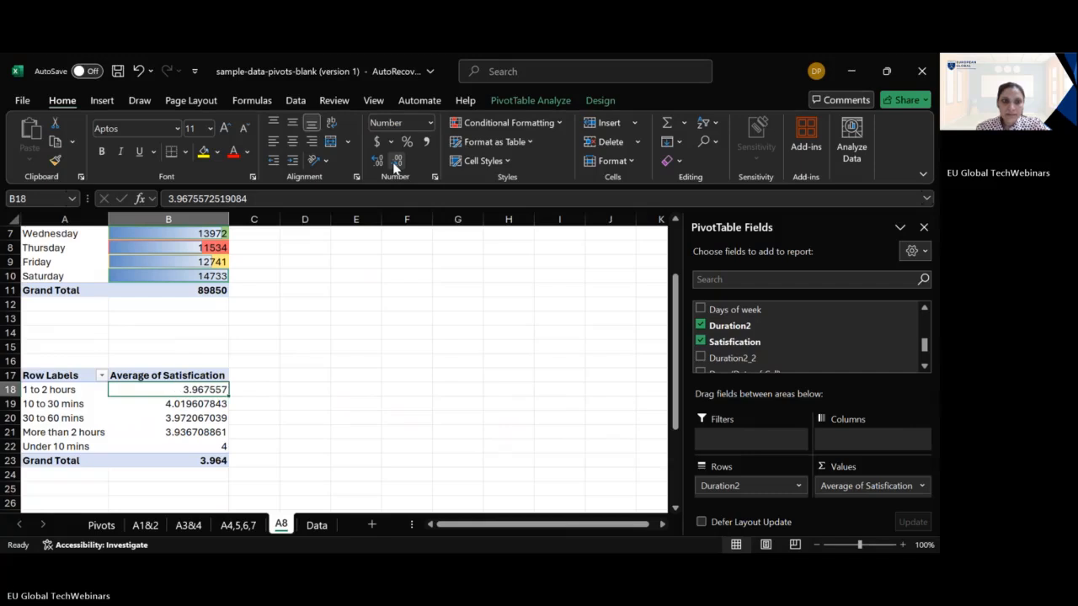
{"action": "left_click_drag", "start_coordinate": [196, 389], "coordinate": [200, 446]}
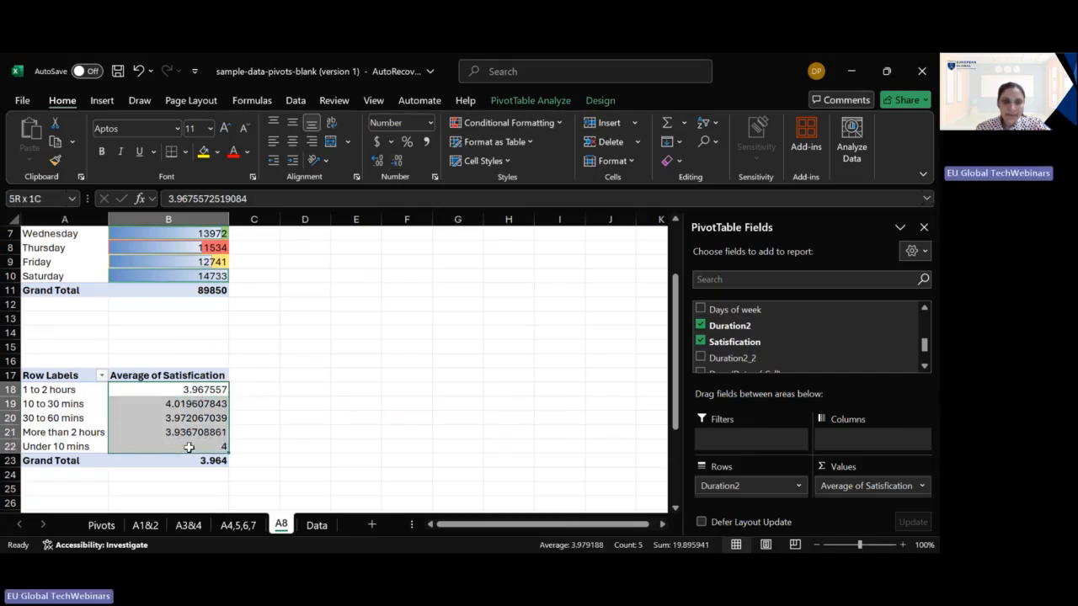
{"action": "left_click", "coordinate": [398, 164]}
{"action": "left_click", "coordinate": [398, 164]}
{"action": "left_click", "coordinate": [398, 164]}
{"action": "left_click", "coordinate": [398, 164]}
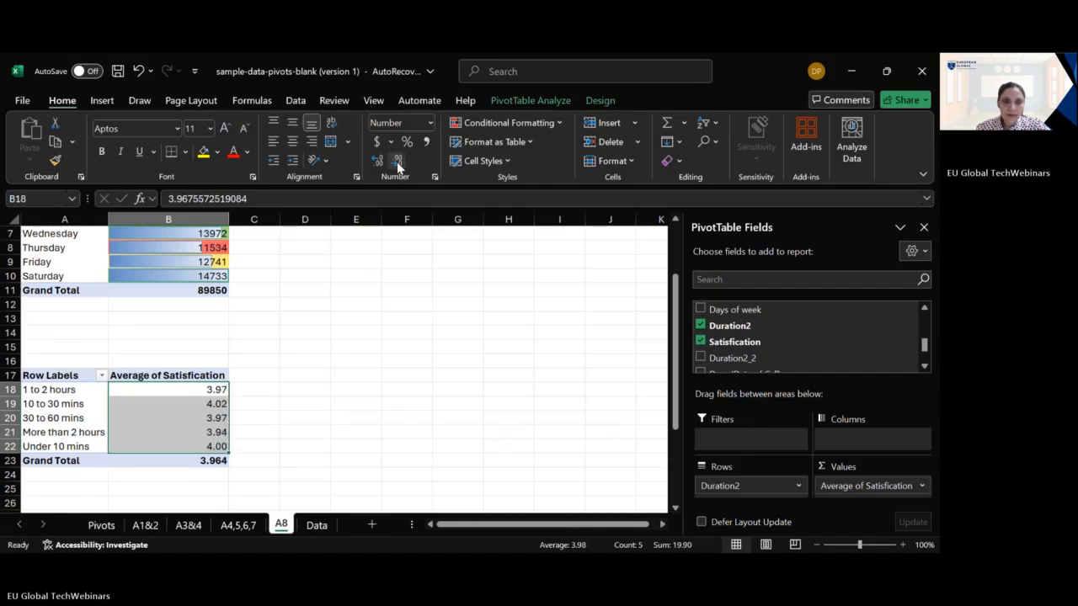
{"action": "left_click", "coordinate": [398, 164]}
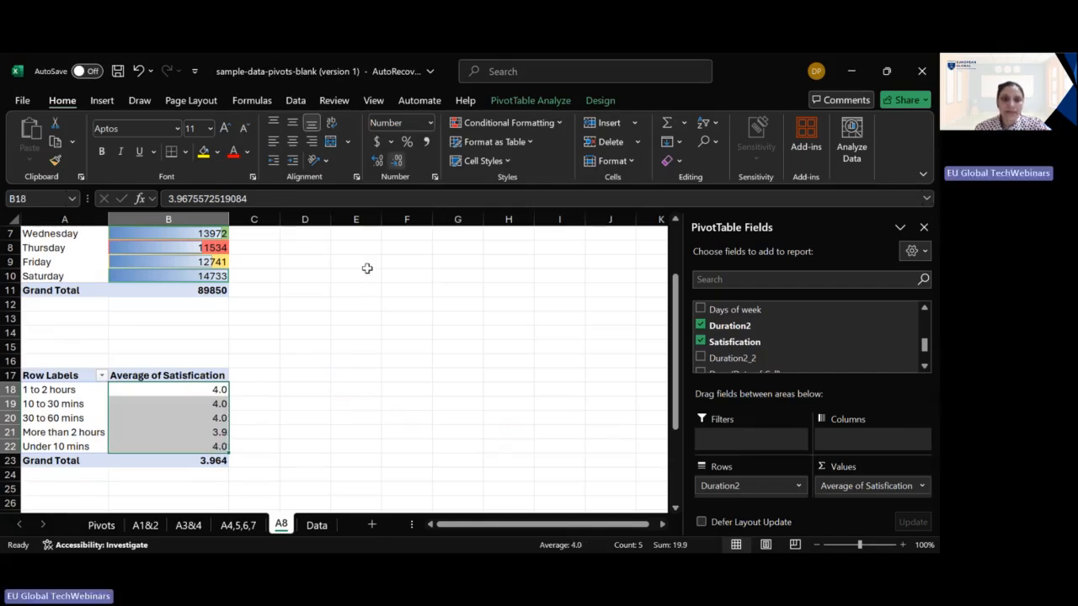
- Set each average satisfaction value in B18:B22 to two decimal places, cell by cell
{"action": "left_click", "coordinate": [265, 388]}
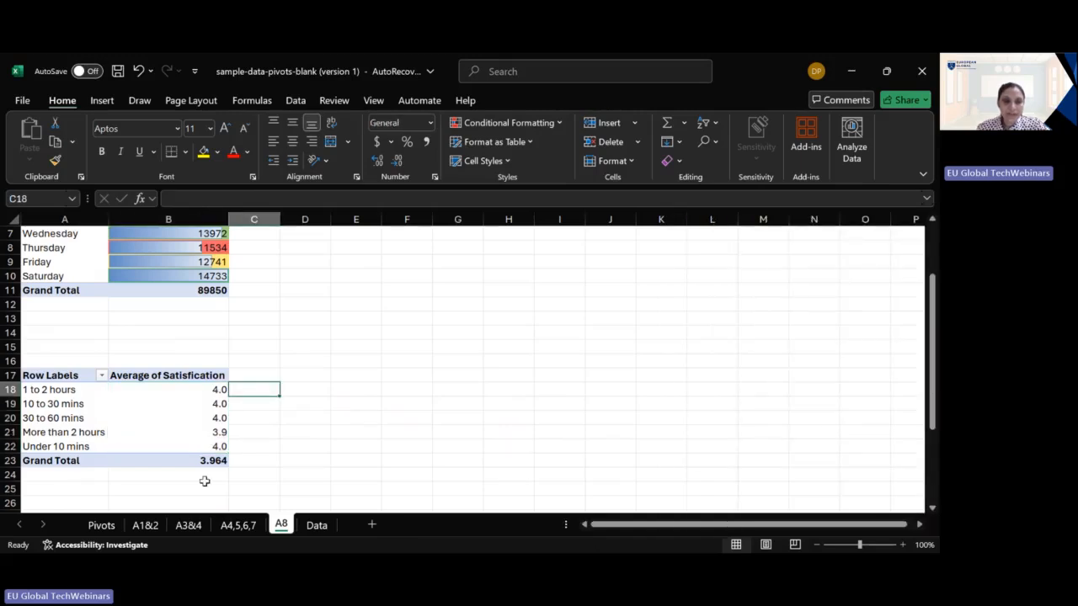
{"action": "left_click", "coordinate": [81, 448]}
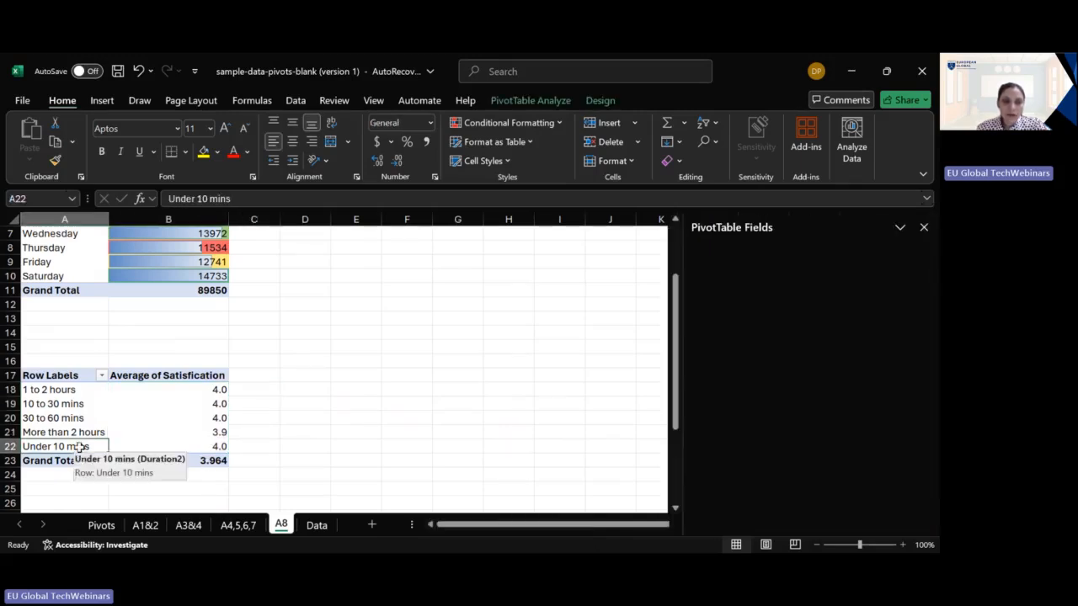
{"action": "left_click", "coordinate": [180, 402]}
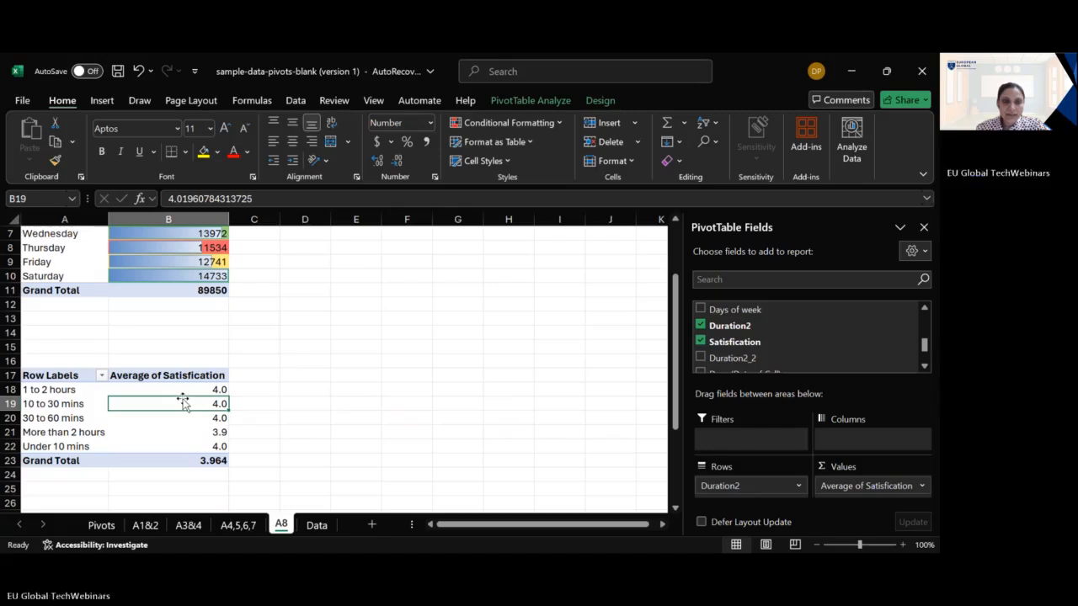
{"action": "left_click", "coordinate": [379, 161]}
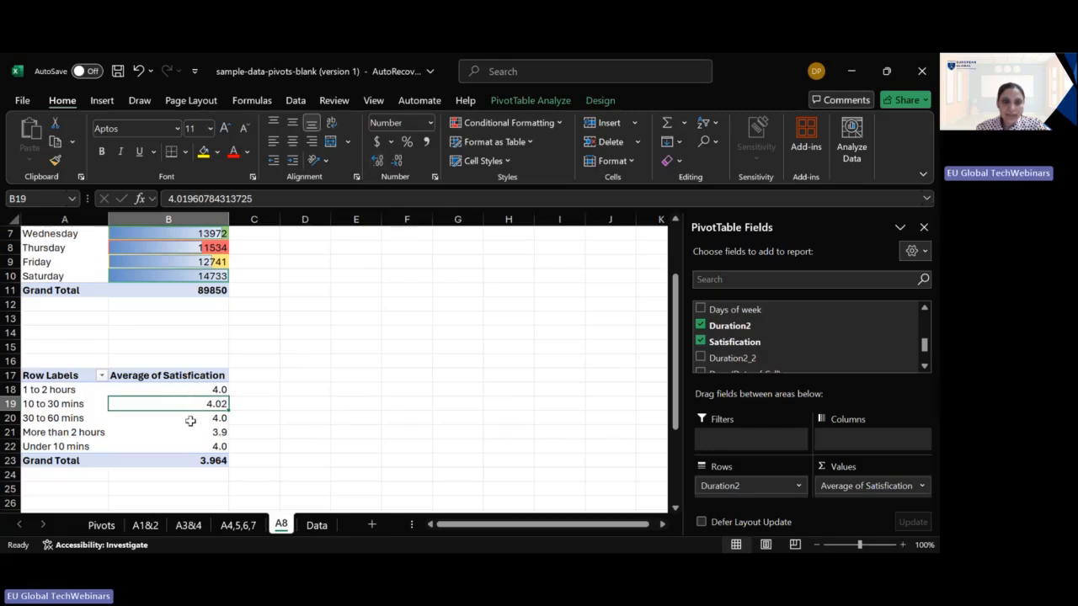
{"action": "left_click", "coordinate": [202, 391]}
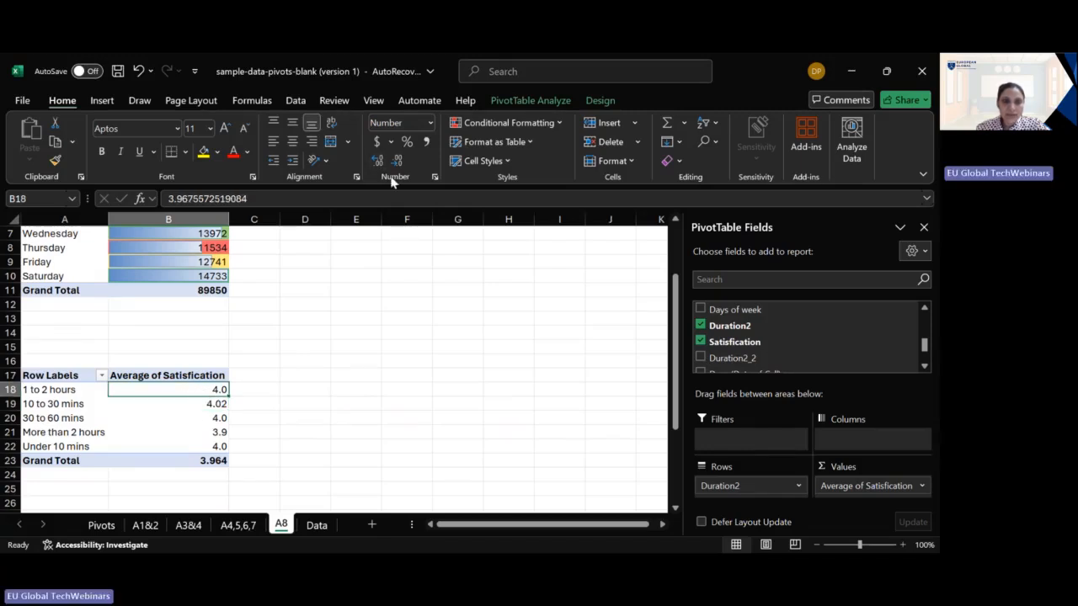
{"action": "left_click", "coordinate": [379, 162]}
{"action": "left_click", "coordinate": [212, 420]}
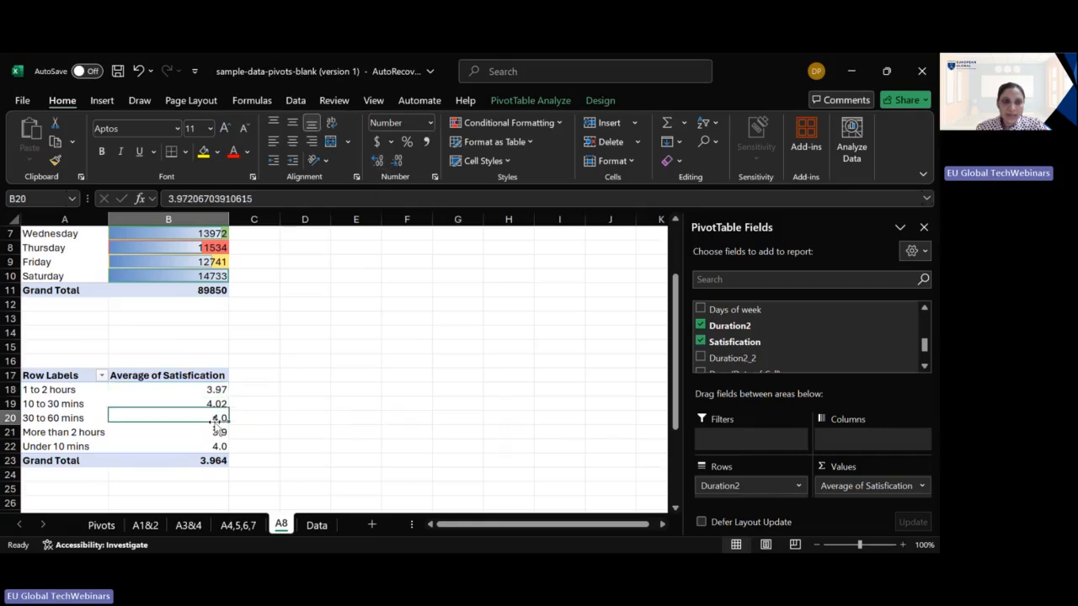
{"action": "left_click", "coordinate": [375, 161]}
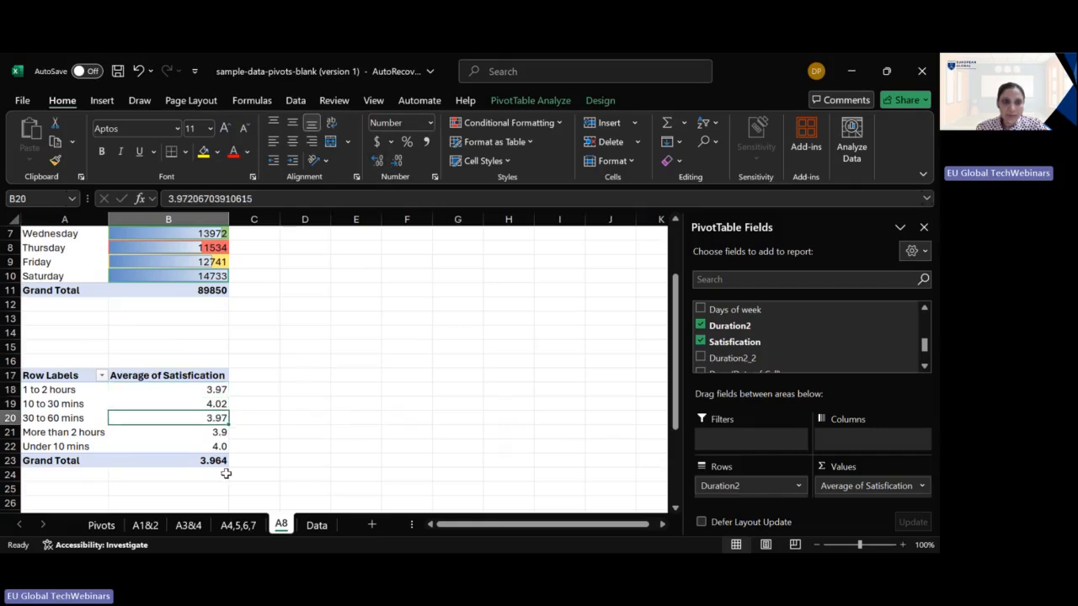
{"action": "left_click", "coordinate": [214, 432]}
{"action": "left_click", "coordinate": [376, 163]}
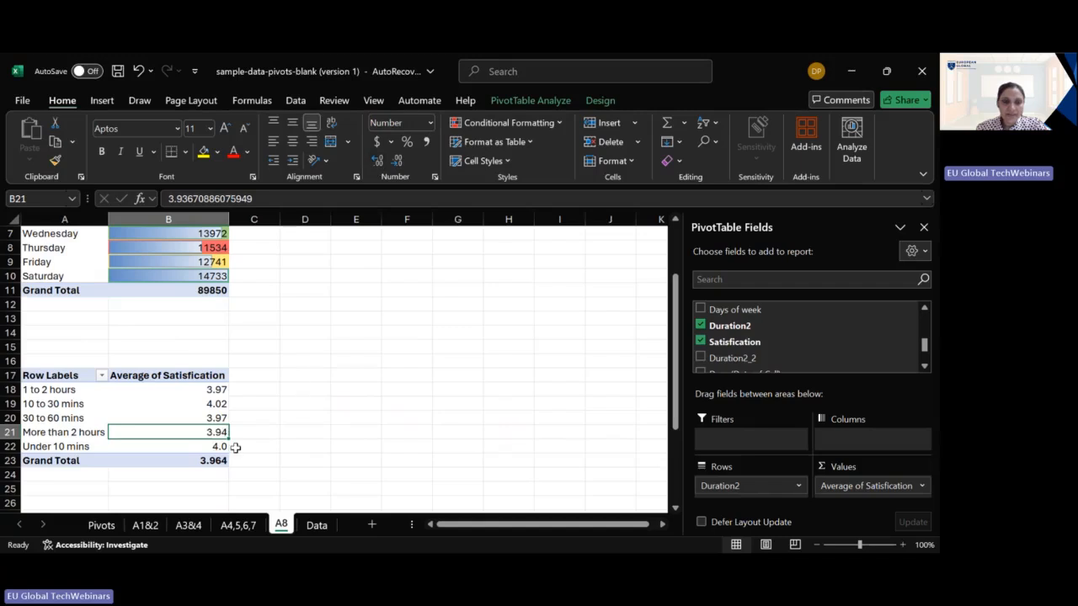
{"action": "left_click", "coordinate": [221, 447]}
{"action": "left_click", "coordinate": [375, 161]}
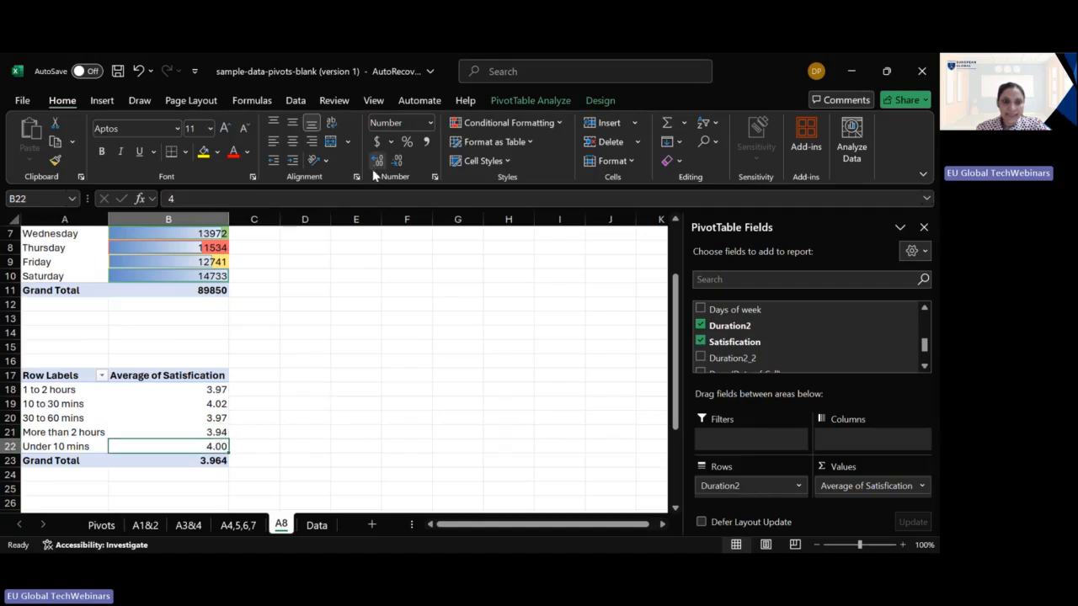
- Sort the duration buckets by average satisfaction from largest to smallest
{"action": "left_click", "coordinate": [182, 416]}
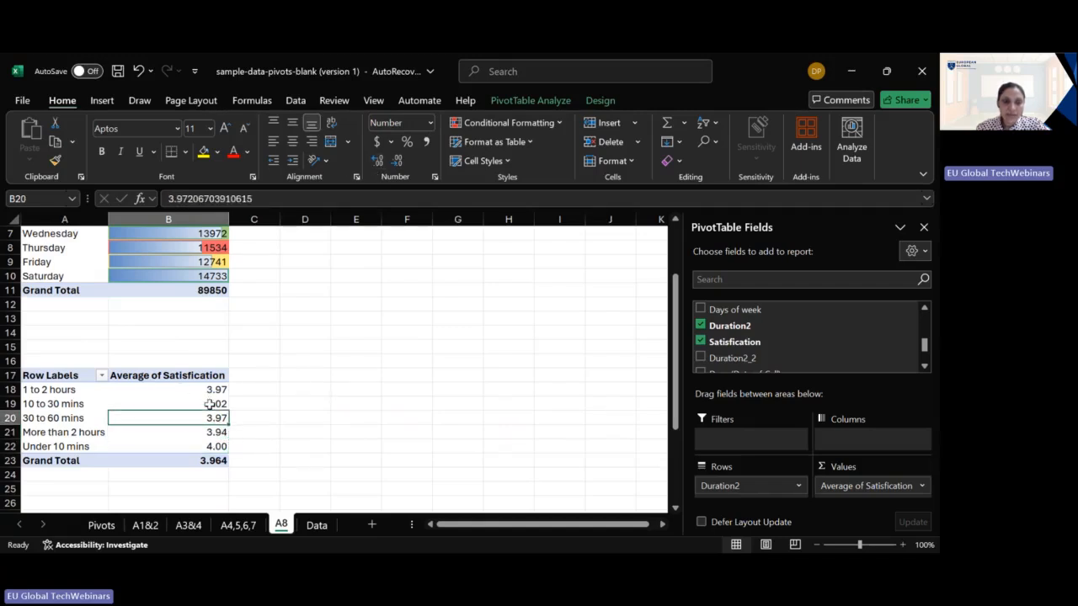
{"action": "right_click", "coordinate": [209, 403]}
{"action": "mouse_move", "coordinate": [344, 235]}
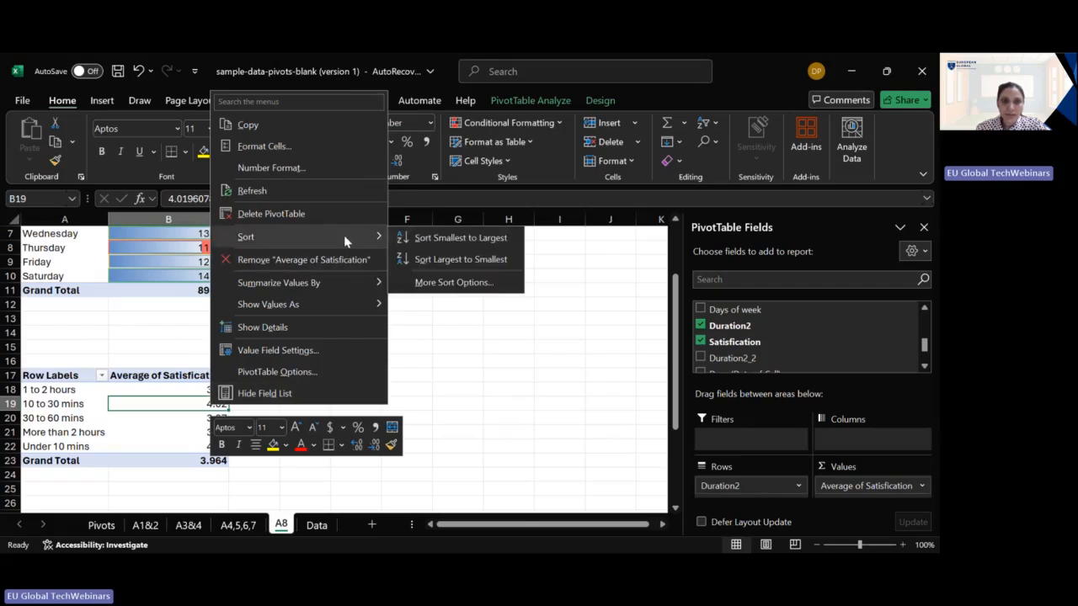
{"action": "left_click", "coordinate": [438, 261]}
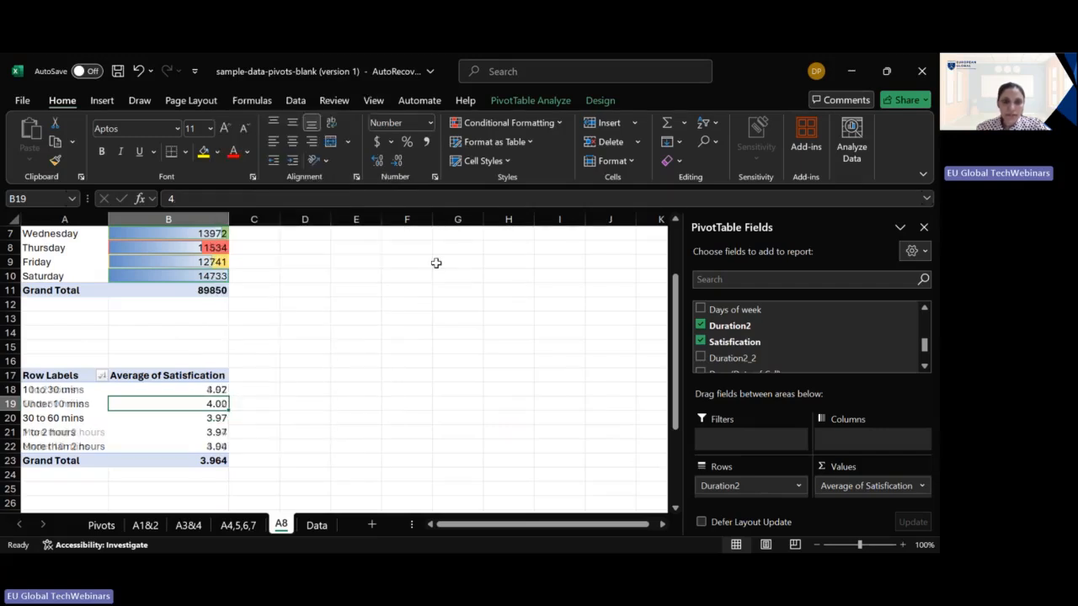
{"action": "left_click", "coordinate": [59, 391]}
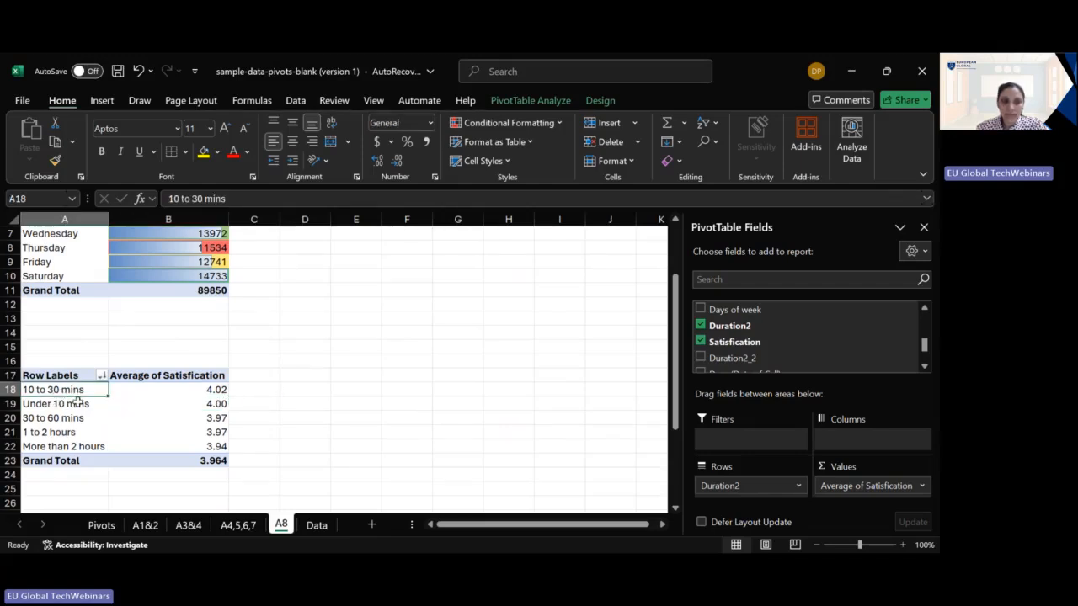
- Try to insert a scatter chart from the satisfaction PivotTable in A17:B23
{"action": "left_click_drag", "start_coordinate": [62, 376], "coordinate": [213, 454]}
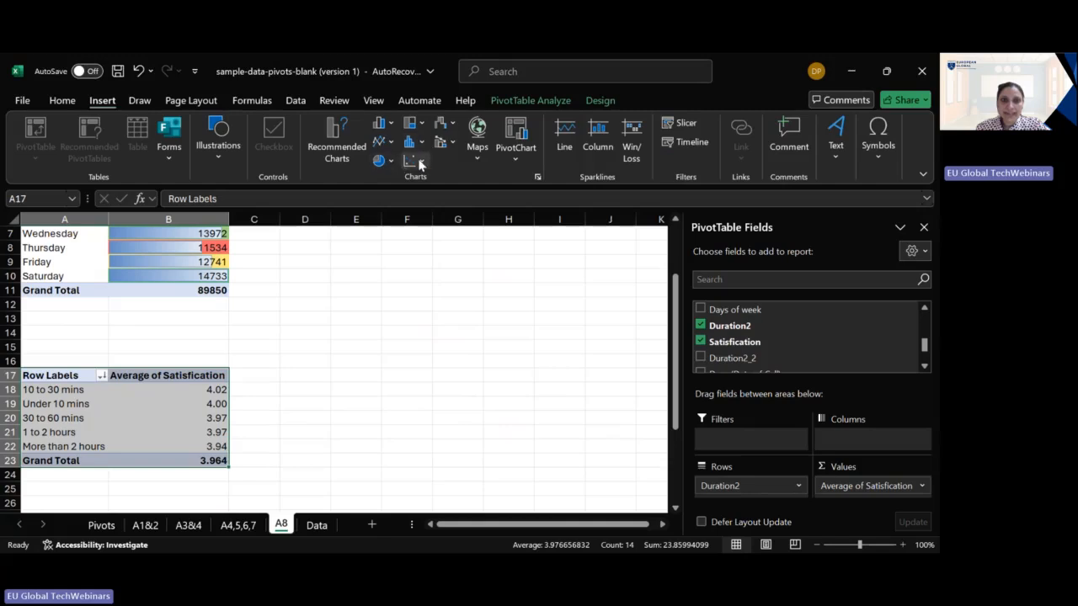
{"action": "left_click", "coordinate": [418, 159]}
{"action": "left_click", "coordinate": [425, 221]}
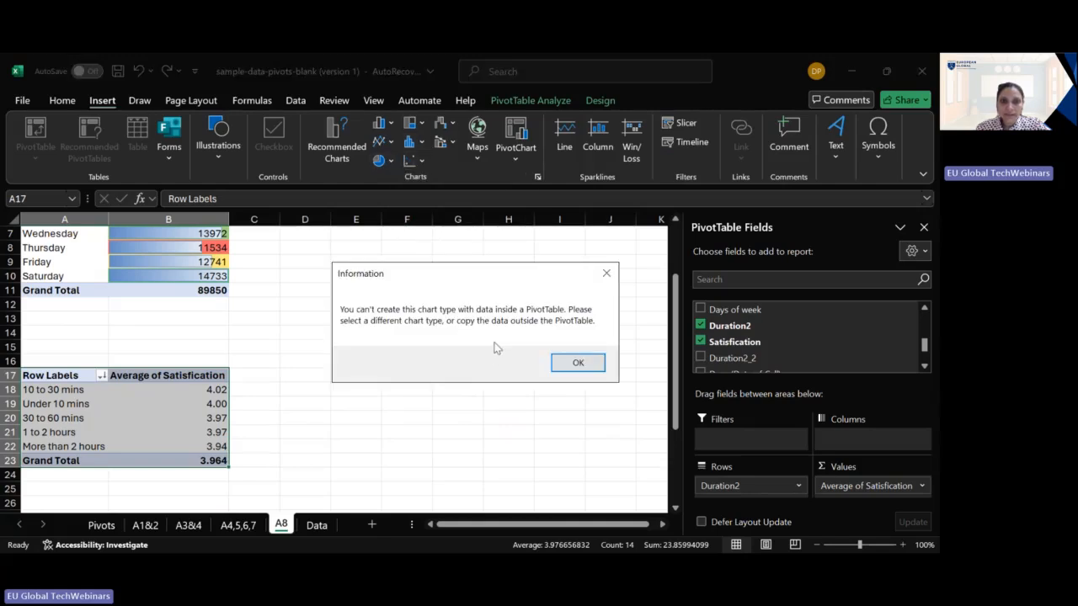
{"action": "left_click", "coordinate": [565, 360]}
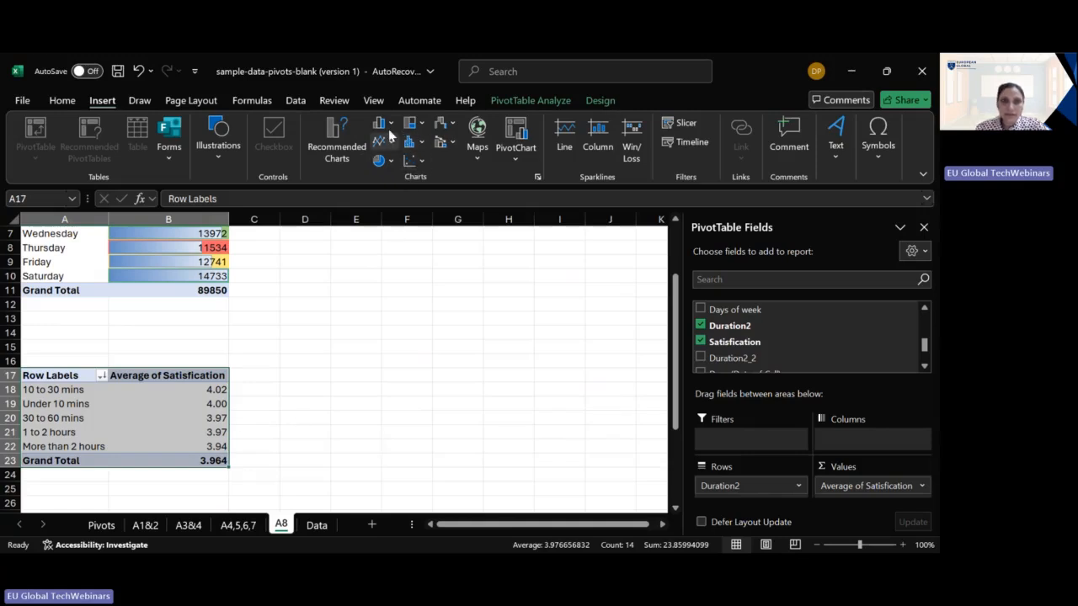
- Check the concepts listed for theme 9 on the Pivots sheet and review the source columns on the Data sheet
{"action": "left_click", "coordinate": [101, 524]}
{"action": "left_click", "coordinate": [630, 463]}
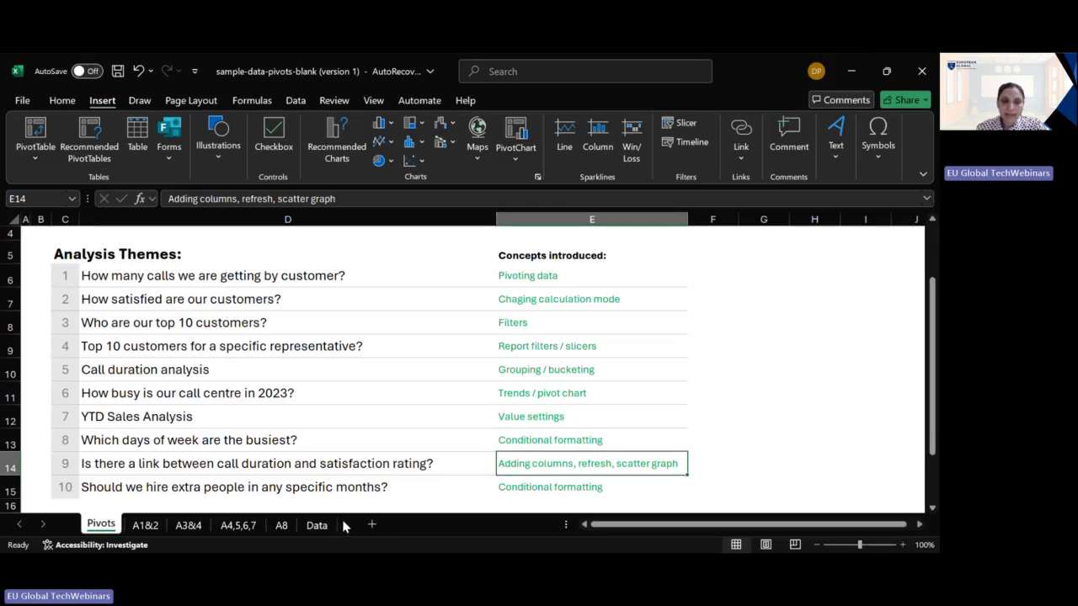
{"action": "left_click", "coordinate": [317, 524]}
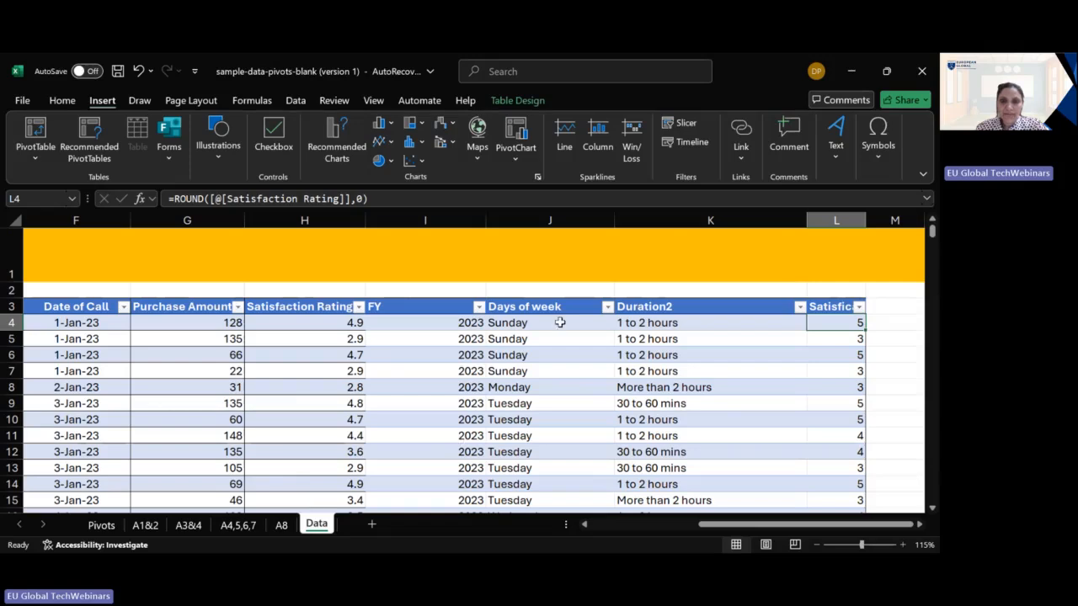
{"action": "left_click", "coordinate": [637, 523]}
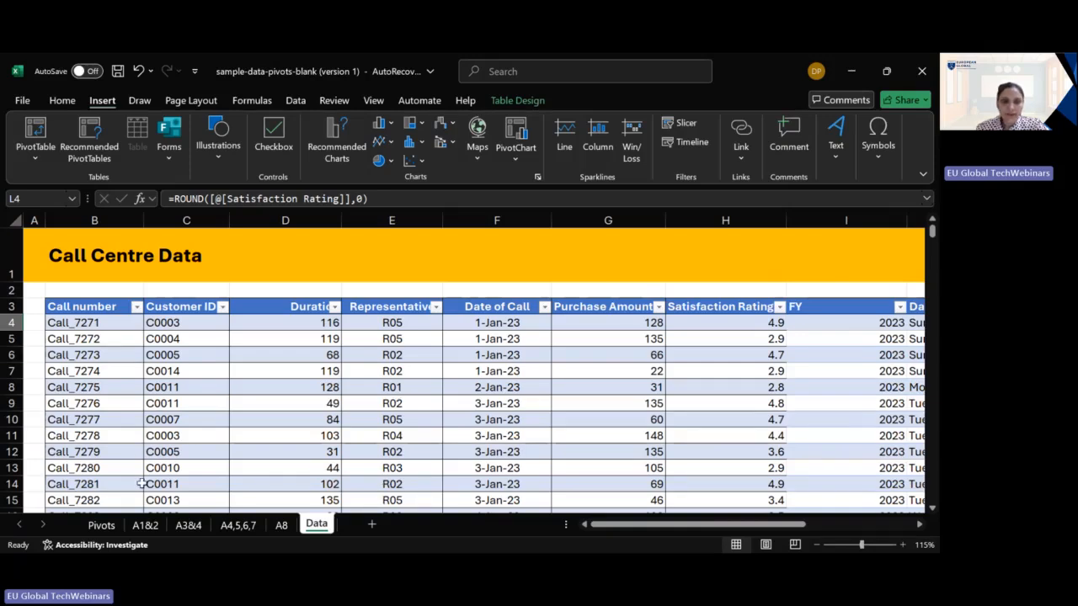
- Copy the satisfaction PivotTable in A17:B23 on sheet A8 and paste it at cell A30
{"action": "left_click", "coordinate": [280, 525]}
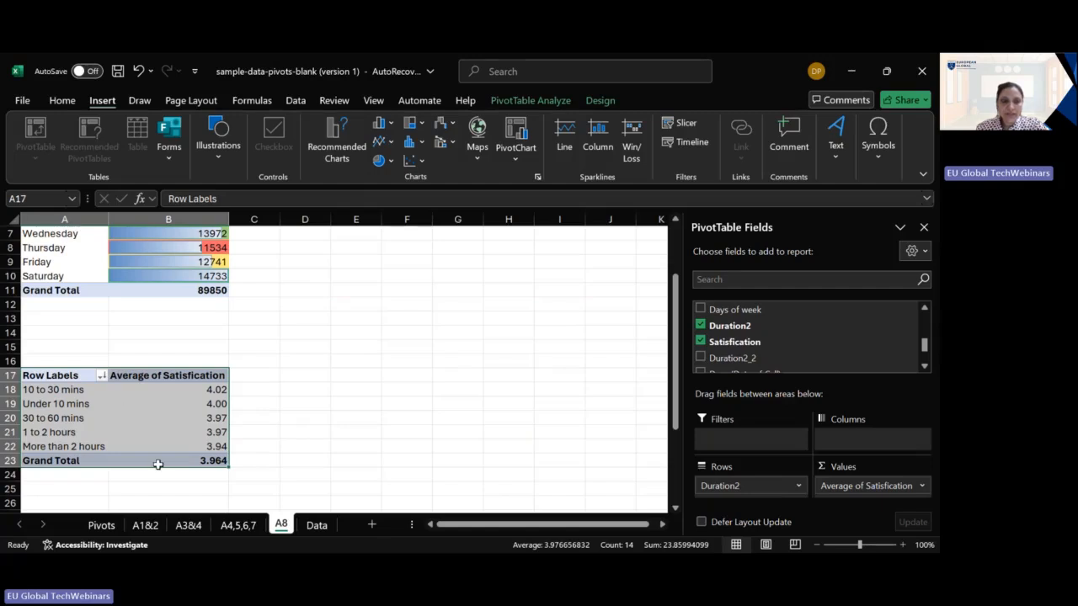
{"action": "key", "text": "ctrl+c"}
{"action": "scroll", "coordinate": [126, 459], "scroll_direction": "down", "scroll_amount": 3}
{"action": "left_click", "coordinate": [76, 430]}
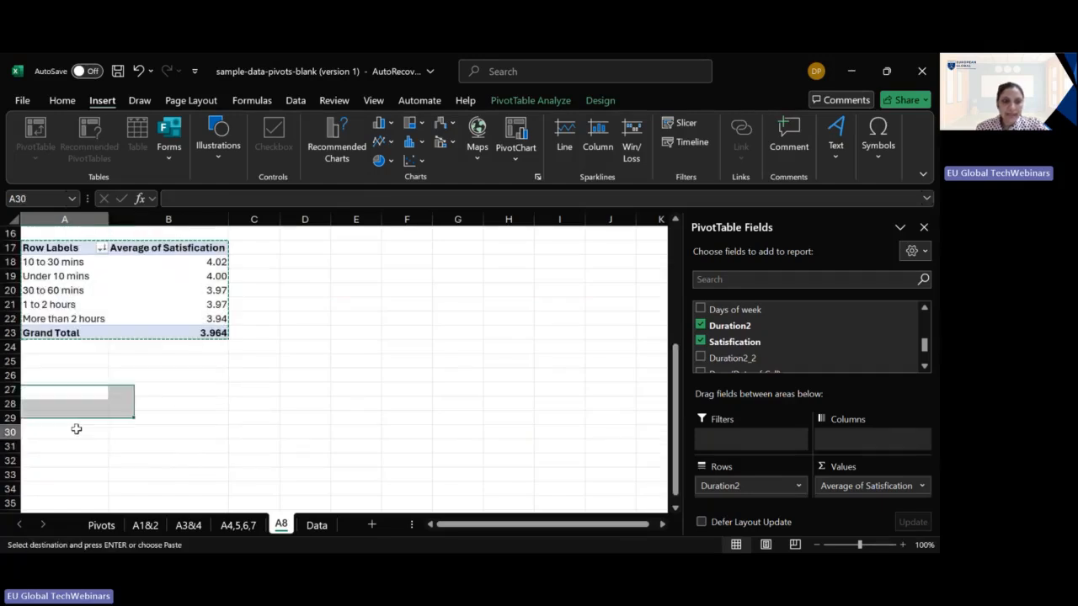
{"action": "key", "text": "ctrl+v"}
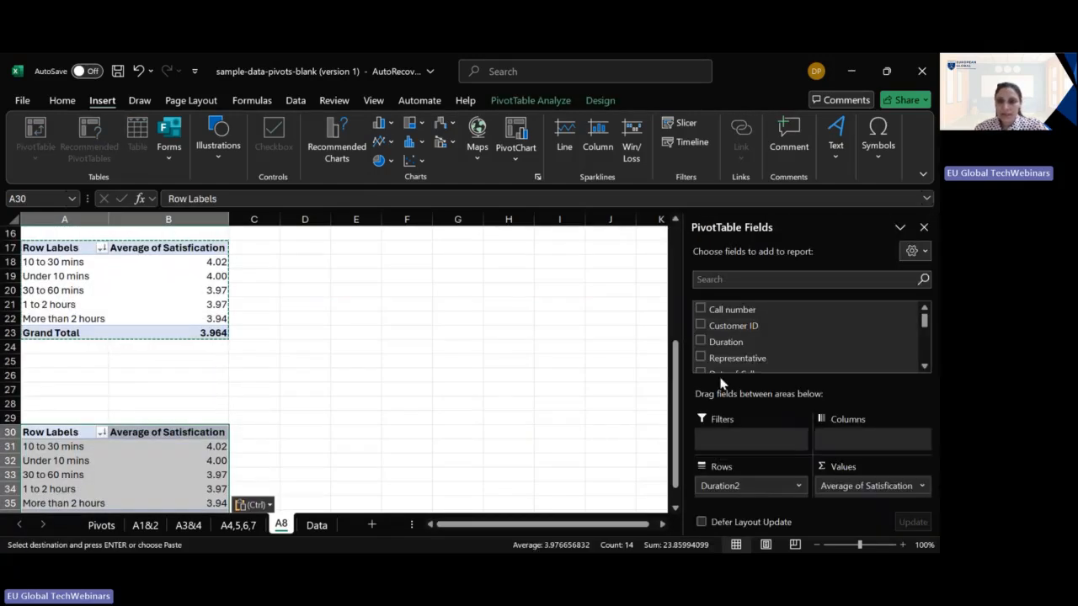
- Remove the Duration2 and Satisfication fields from the PivotTable pasted at A30
{"action": "scroll", "coordinate": [743, 313], "scroll_direction": "down", "scroll_amount": 3}
{"action": "left_click", "coordinate": [700, 349]}
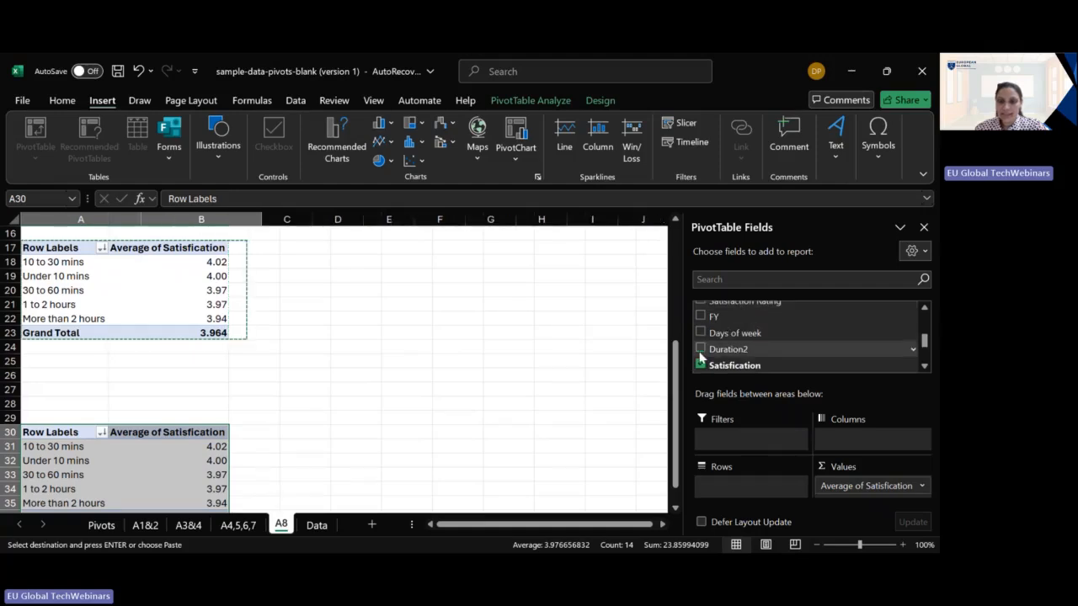
{"action": "left_click", "coordinate": [700, 365]}
{"action": "scroll", "coordinate": [699, 353], "scroll_direction": "up", "scroll_amount": 2}
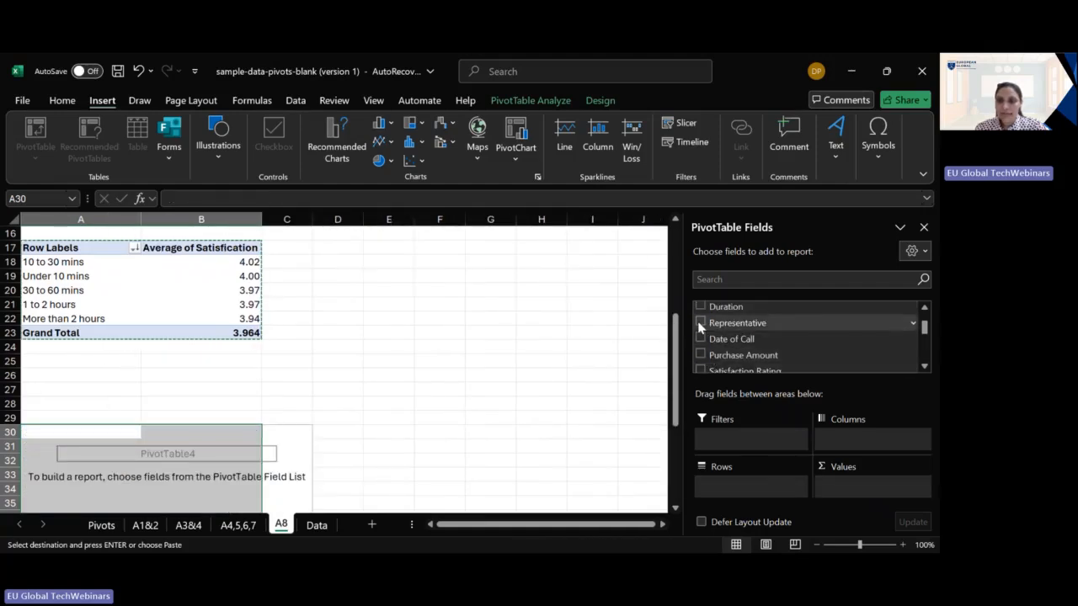
- Add Representative to the rows and Duration to the values of the PivotTable at A30
{"action": "left_click", "coordinate": [700, 323]}
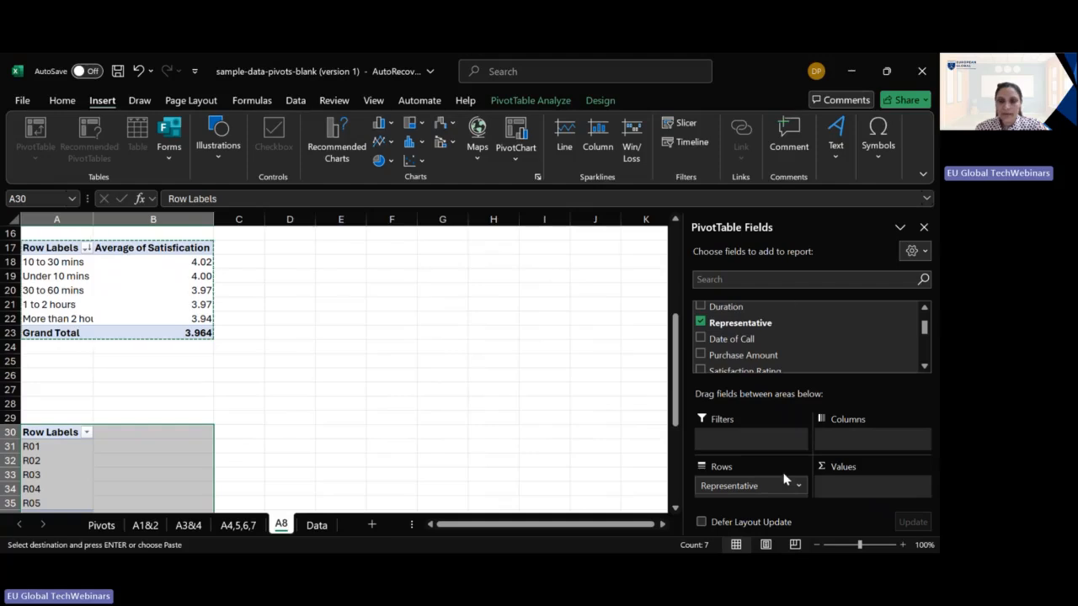
{"action": "scroll", "coordinate": [783, 346], "scroll_direction": "down", "scroll_amount": 1}
{"action": "scroll", "coordinate": [783, 346], "scroll_direction": "up", "scroll_amount": 1}
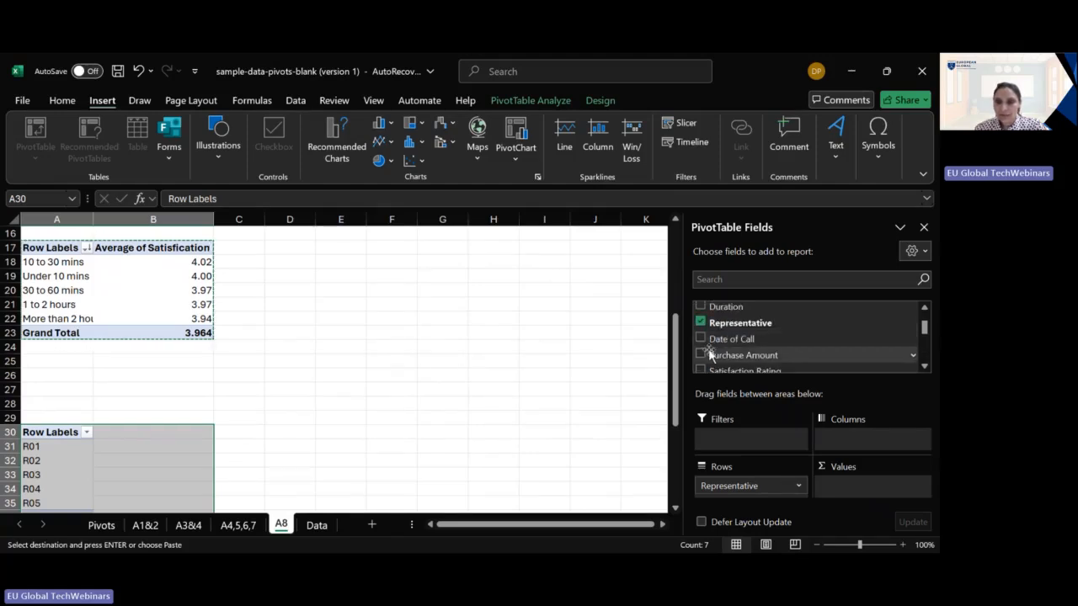
{"action": "left_click", "coordinate": [699, 306]}
{"action": "scroll", "coordinate": [477, 415], "scroll_direction": "down", "scroll_amount": 2}
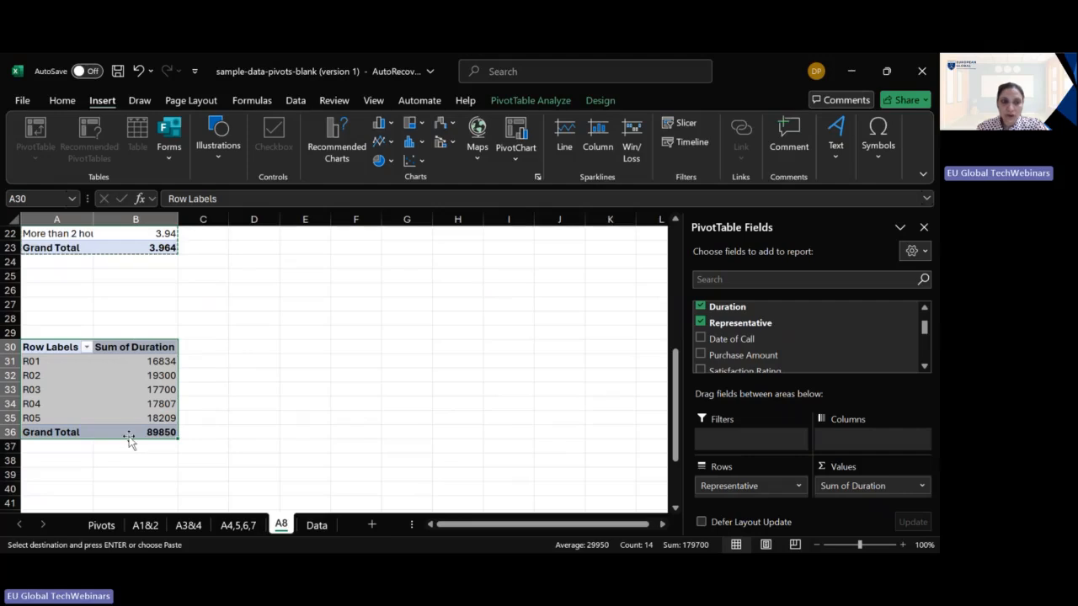
- Summarize Duration by Average in the PivotTable at A30 and inspect the value for representative R04
{"action": "left_click", "coordinate": [894, 488]}
{"action": "left_click", "coordinate": [863, 468]}
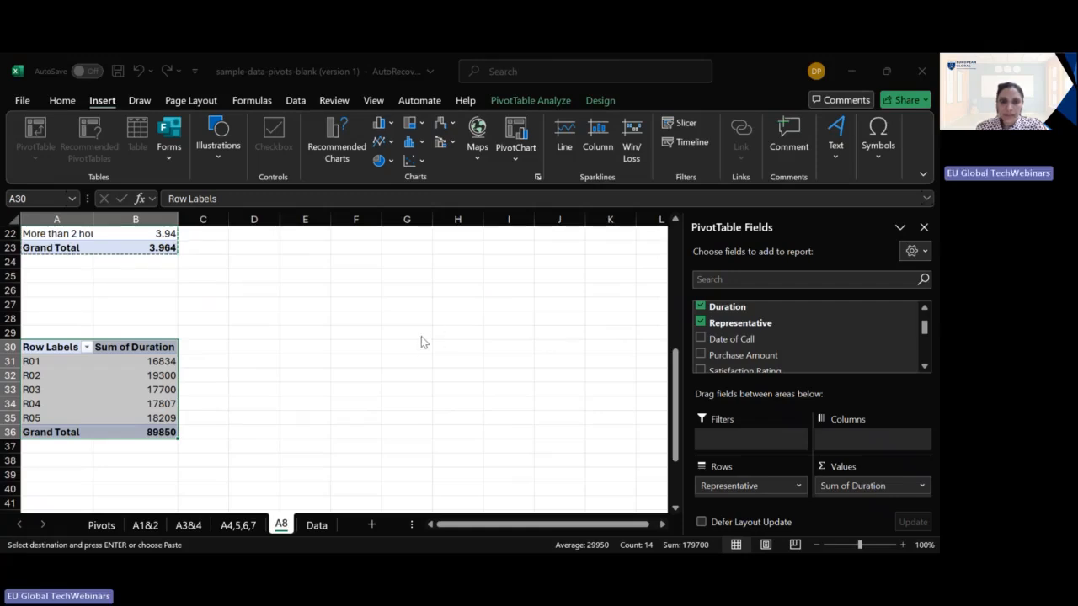
{"action": "left_click", "coordinate": [552, 407]}
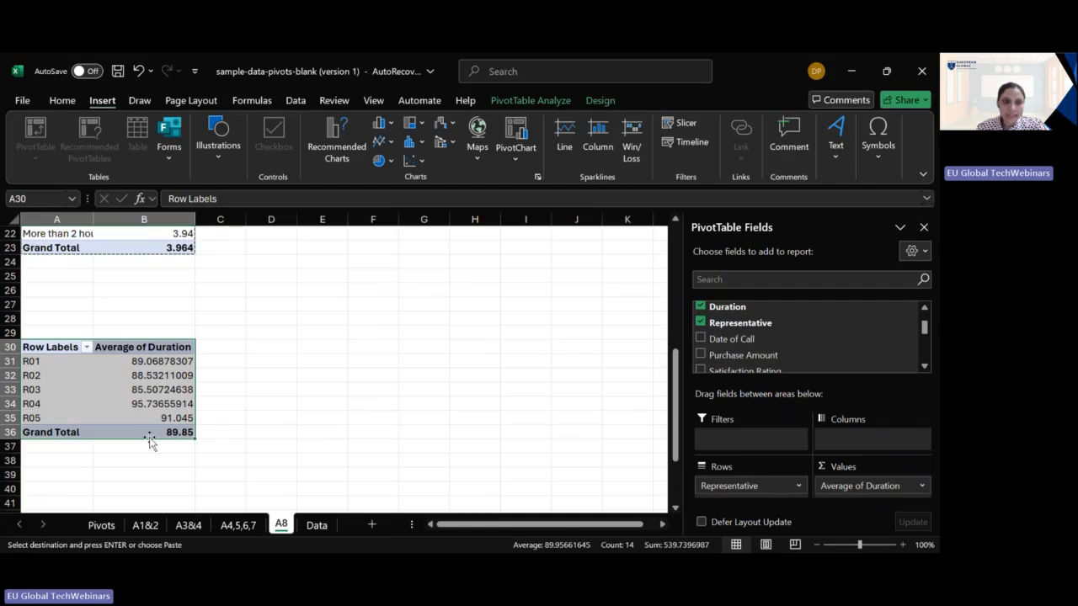
{"action": "left_click", "coordinate": [52, 404]}
{"action": "left_click", "coordinate": [157, 405]}
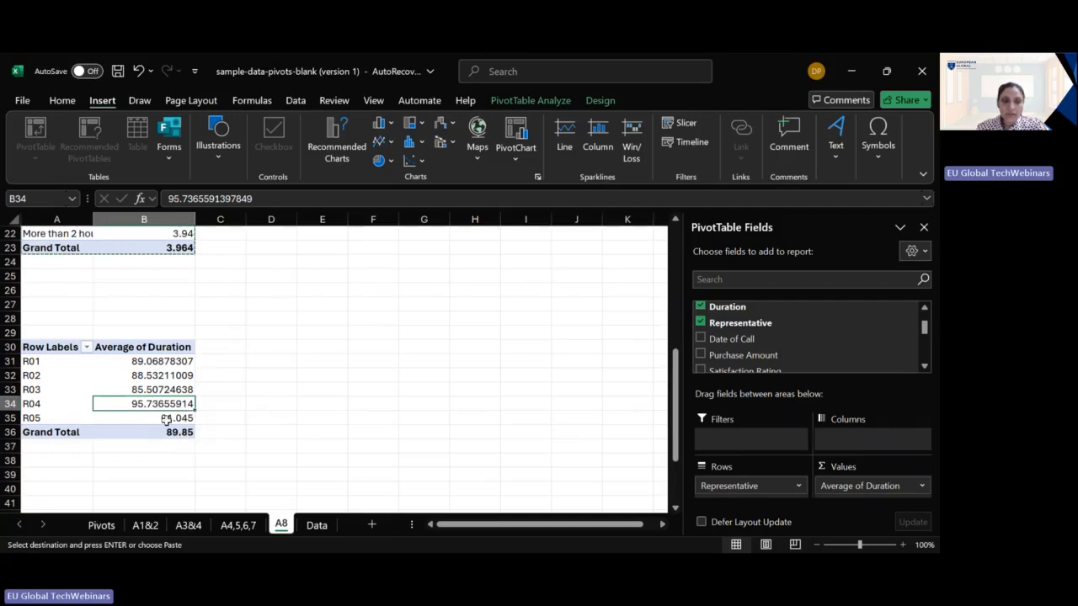
{"action": "left_click", "coordinate": [73, 404]}
{"action": "left_click", "coordinate": [141, 403]}
- Add Date of Call to the PivotTable's rows, trying one of the row fields as columns before returning it to the rows
{"action": "left_click", "coordinate": [701, 336]}
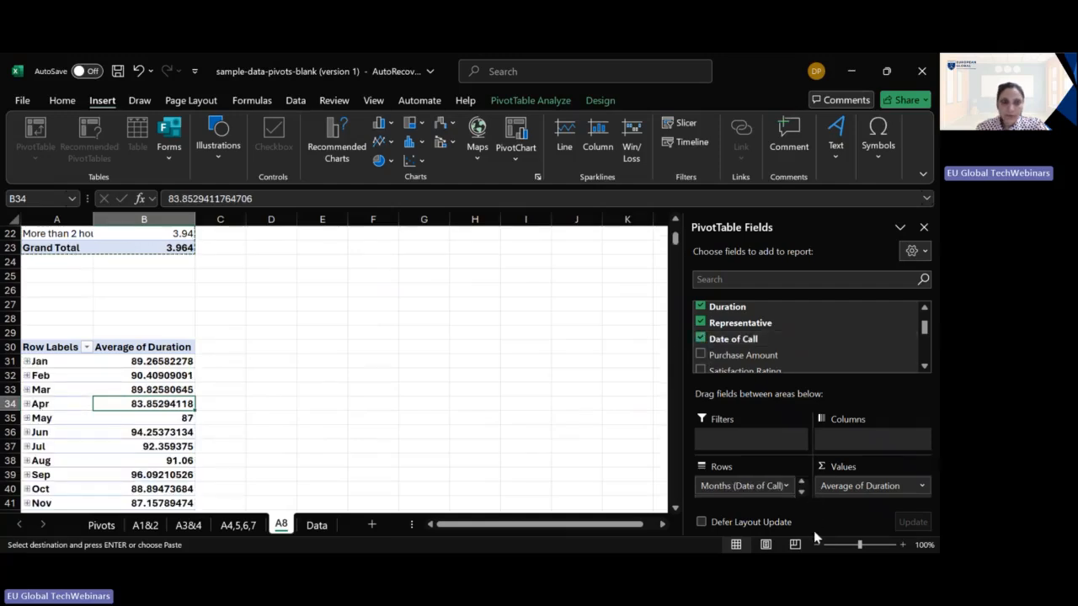
{"action": "left_click", "coordinate": [800, 493]}
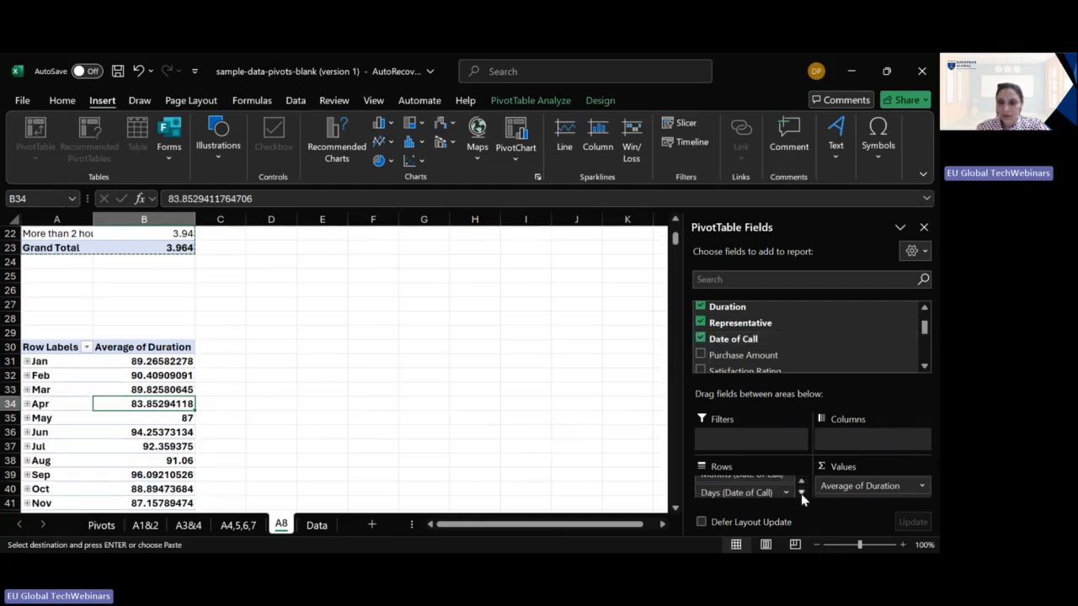
{"action": "mouse_move", "coordinate": [772, 495]}
{"action": "left_mouse_down"}
{"action": "mouse_move", "coordinate": [804, 441]}
{"action": "mouse_move", "coordinate": [818, 440]}
{"action": "mouse_move", "coordinate": [764, 502]}
{"action": "left_mouse_up"}
{"action": "left_click_drag", "start_coordinate": [854, 437], "coordinate": [752, 489]}
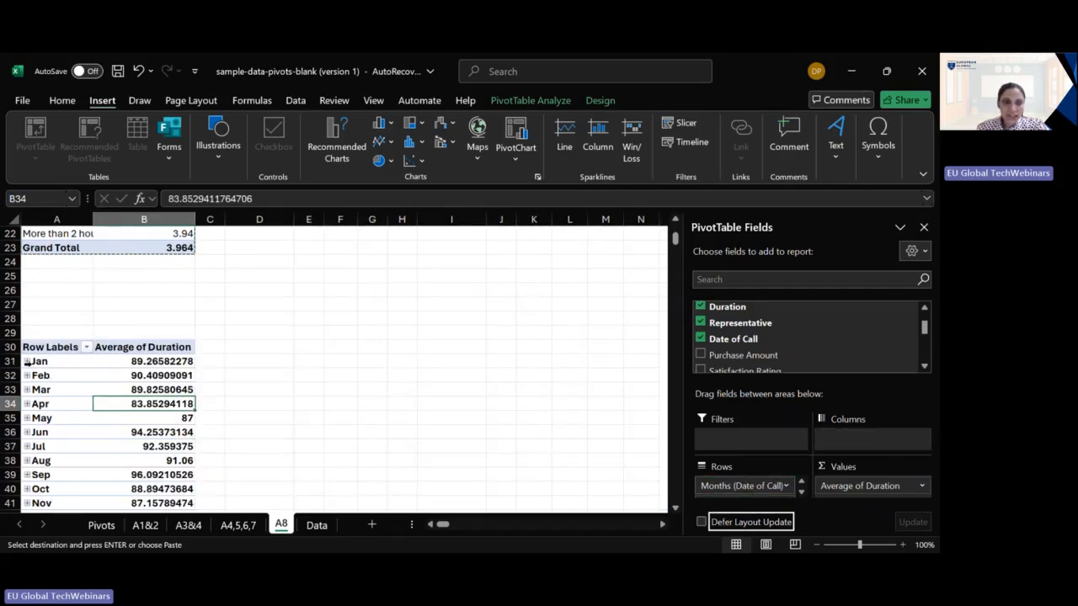
{"action": "scroll", "coordinate": [219, 380], "scroll_direction": "down", "scroll_amount": 4}
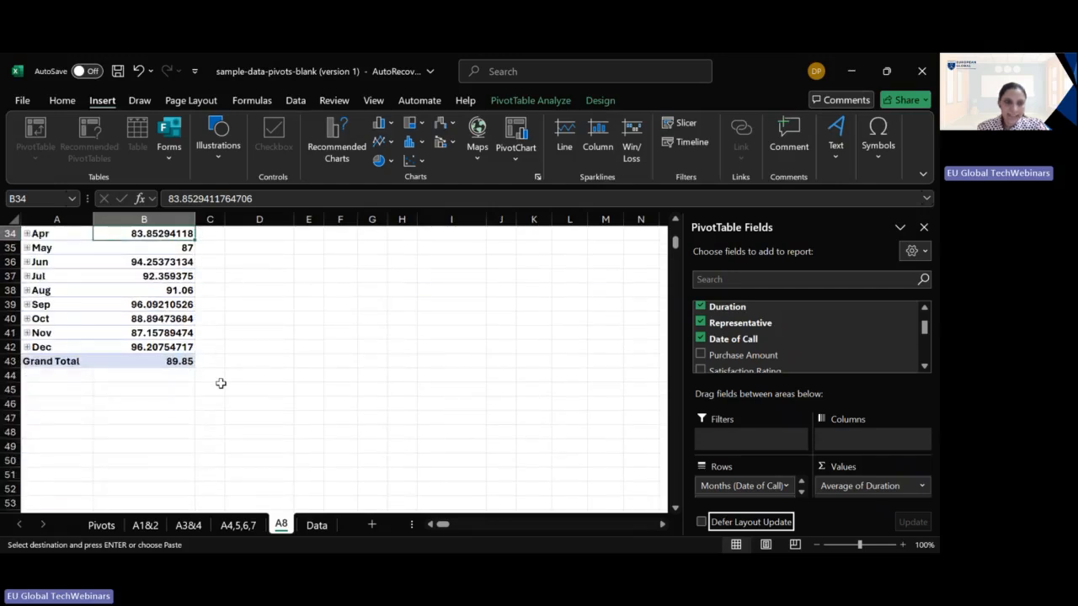
{"action": "scroll", "coordinate": [221, 384], "scroll_direction": "up", "scroll_amount": 2}
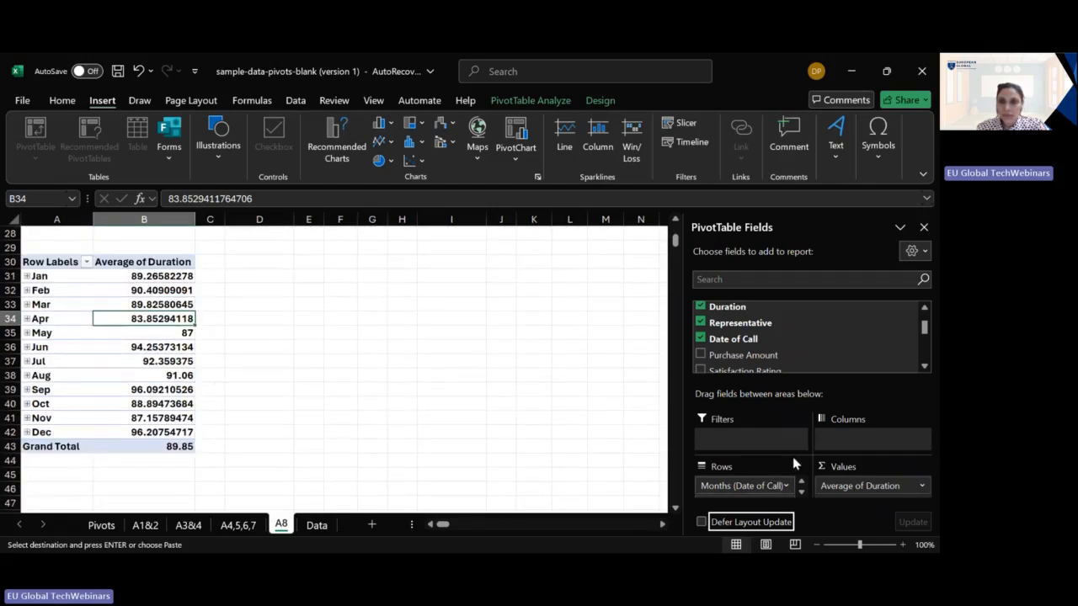
- Remove Representative from the PivotTable's rows, add it as a slicer instead and filter to R01
{"action": "left_click", "coordinate": [731, 323]}
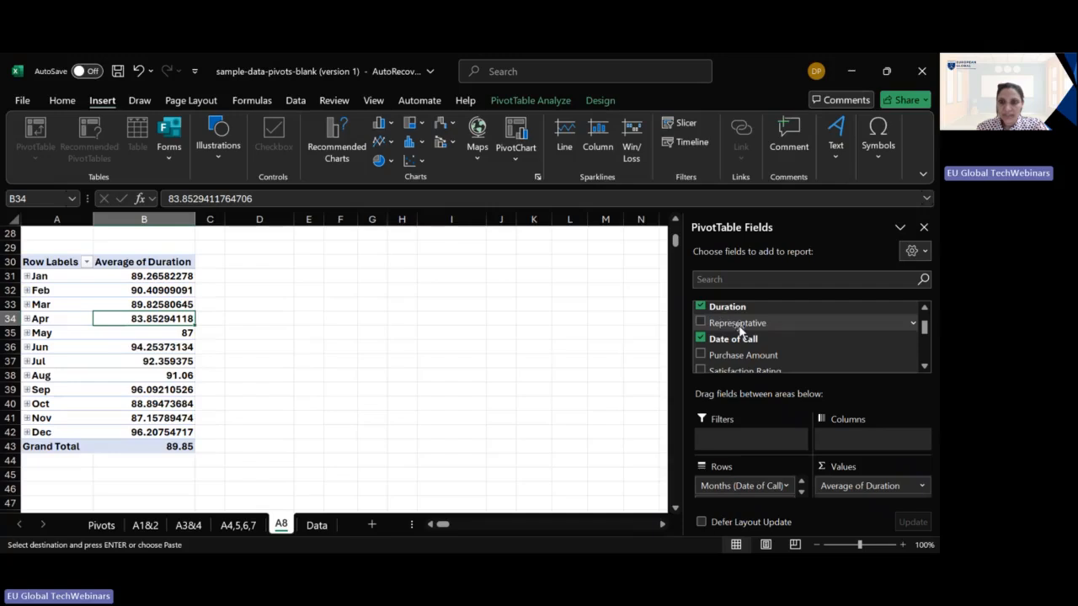
{"action": "right_click", "coordinate": [740, 331]}
{"action": "left_click", "coordinate": [665, 407]}
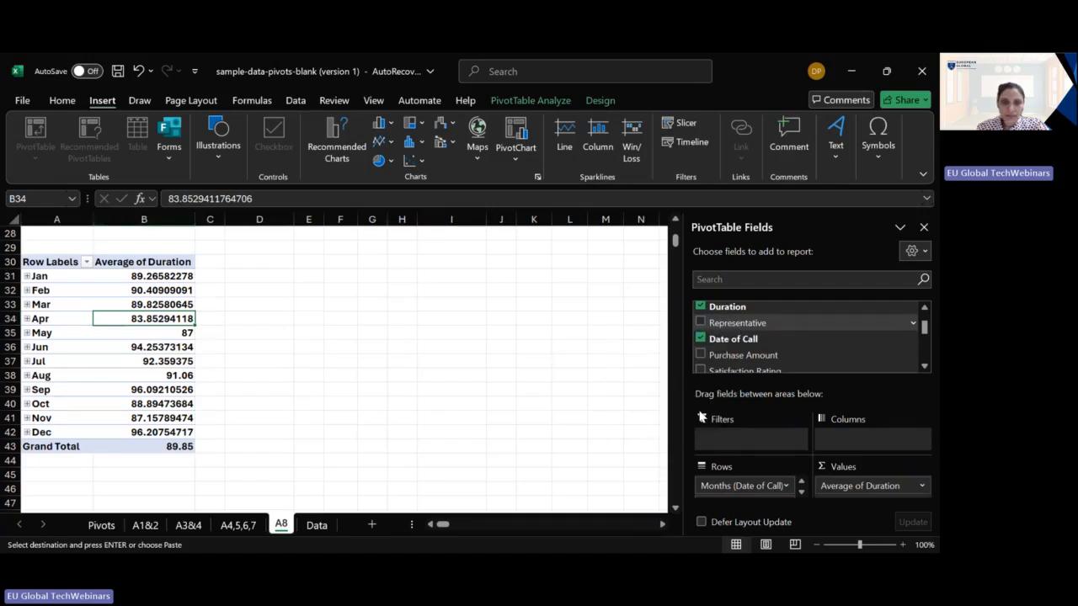
{"action": "left_click", "coordinate": [334, 311]}
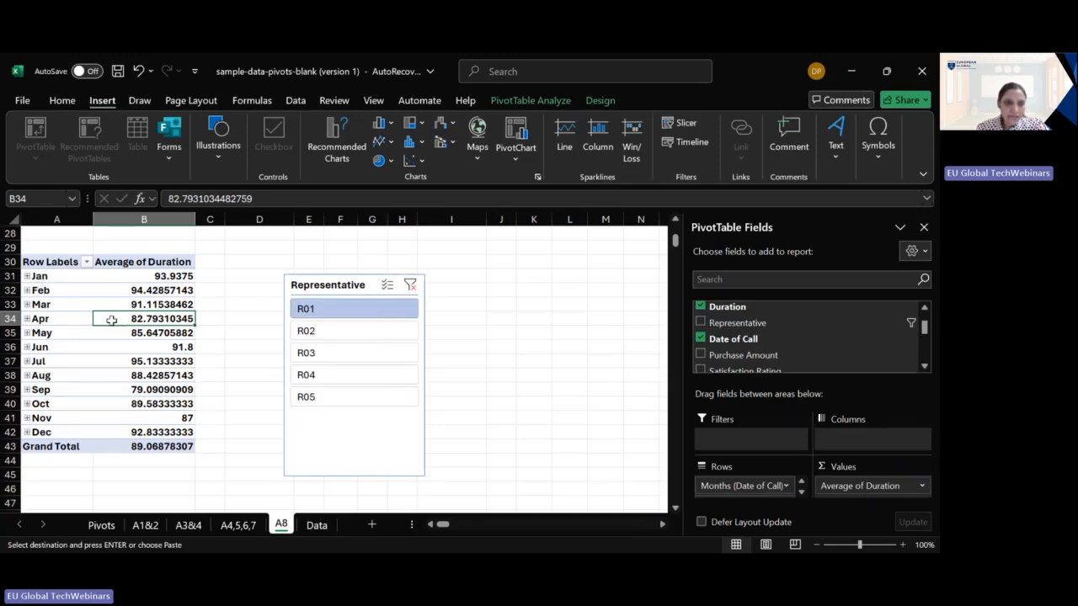
- Apply blue gradient data bars to all monthly Average of Duration values in the PivotTable
{"action": "left_click", "coordinate": [149, 291]}
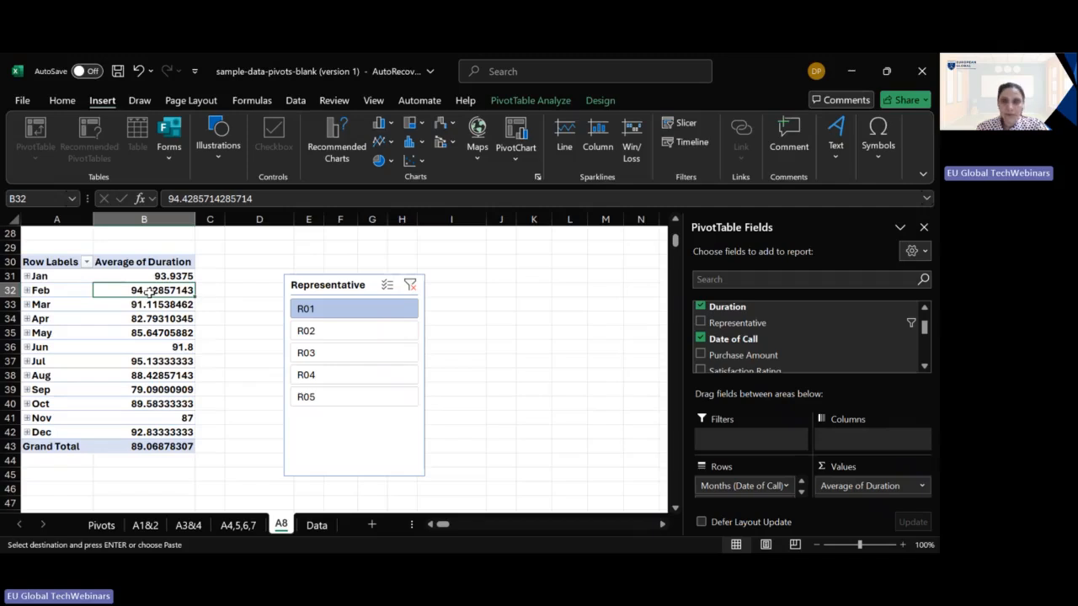
{"action": "left_click", "coordinate": [64, 101]}
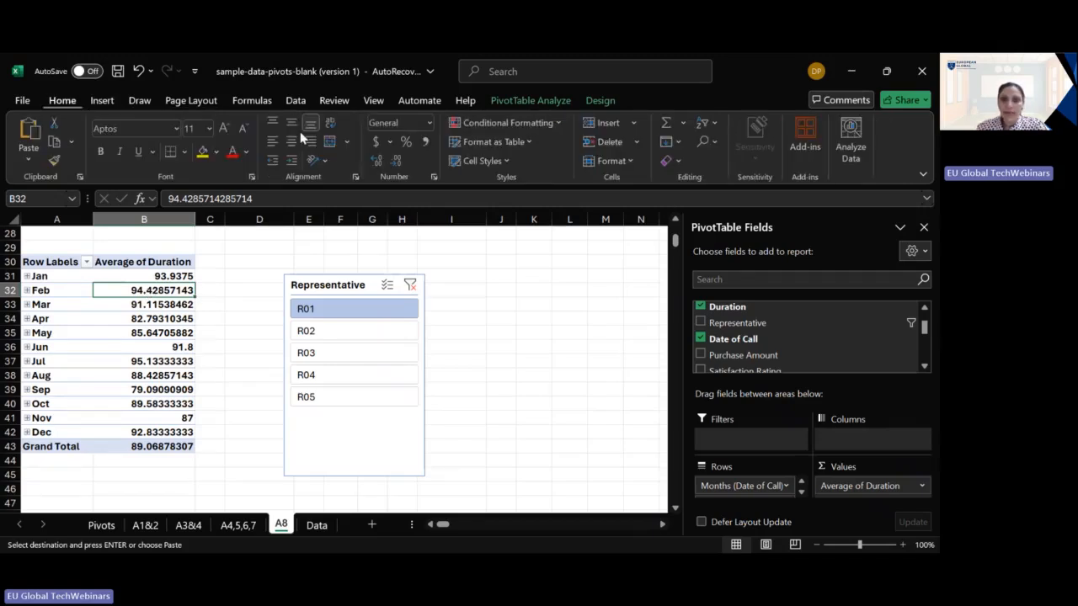
{"action": "left_click", "coordinate": [553, 124]}
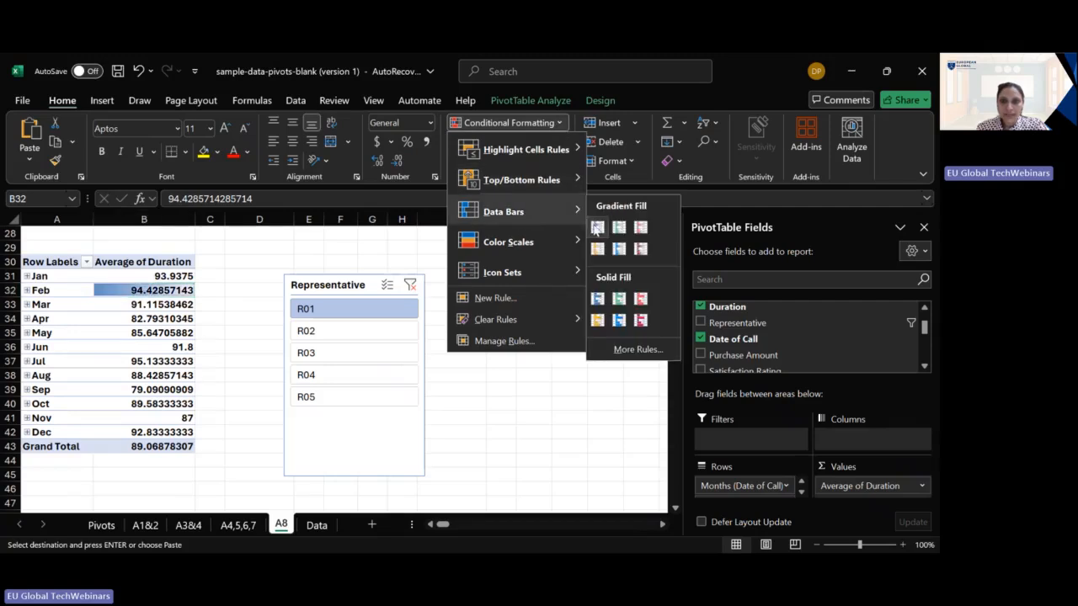
{"action": "left_click", "coordinate": [597, 227]}
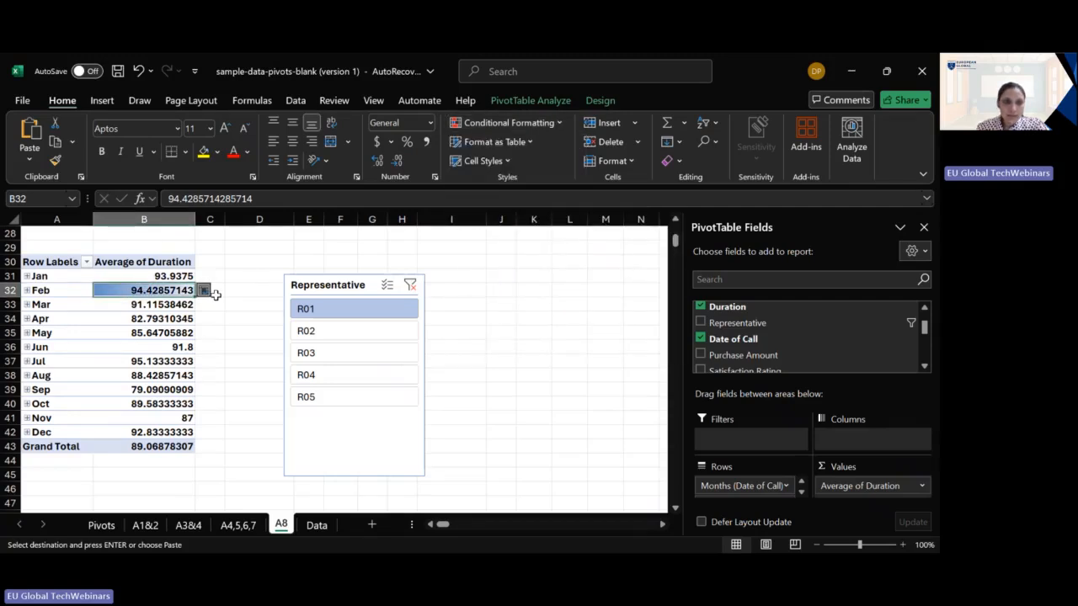
{"action": "left_click", "coordinate": [211, 292]}
{"action": "left_click", "coordinate": [219, 363]}
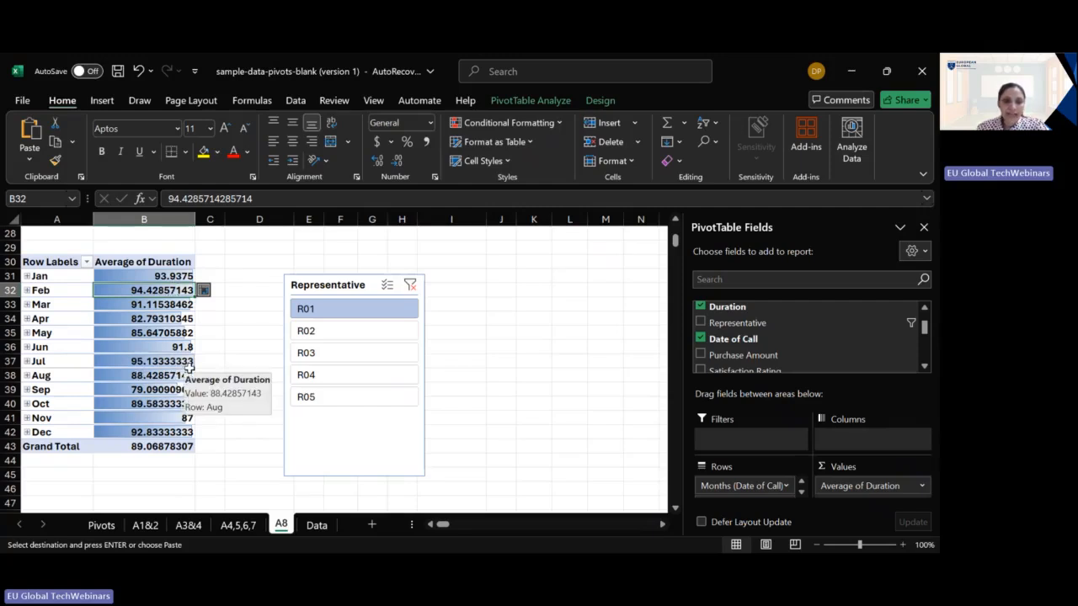
- Compare the monthly average durations of the representatives by filtering with the Representative slicer, ending on R02
{"action": "left_click", "coordinate": [357, 379]}
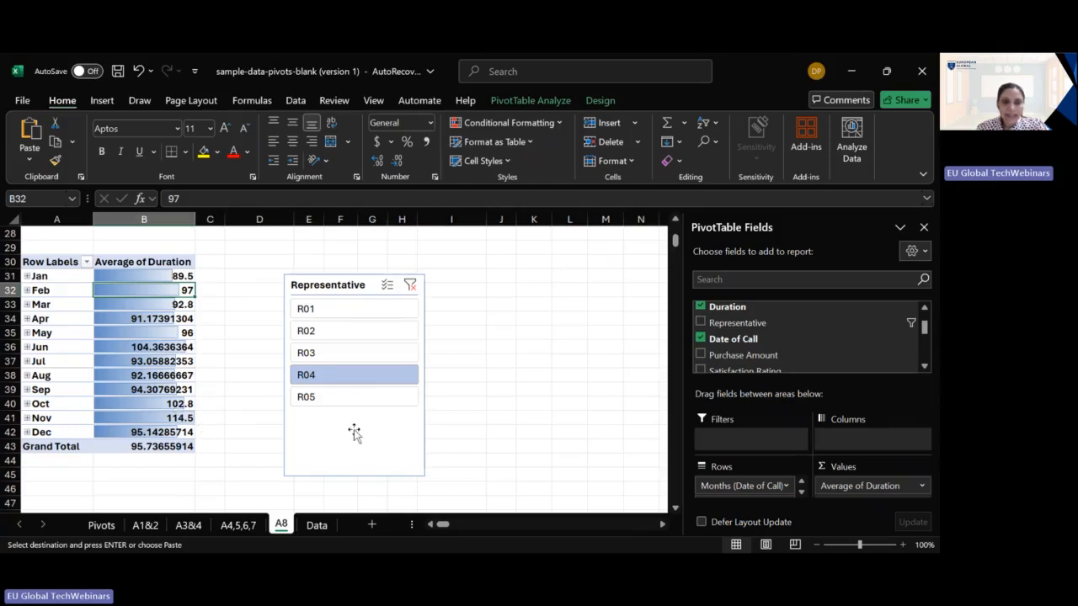
{"action": "left_click", "coordinate": [364, 401]}
{"action": "left_click", "coordinate": [371, 354]}
{"action": "left_click", "coordinate": [377, 333]}
{"action": "left_click", "coordinate": [386, 310]}
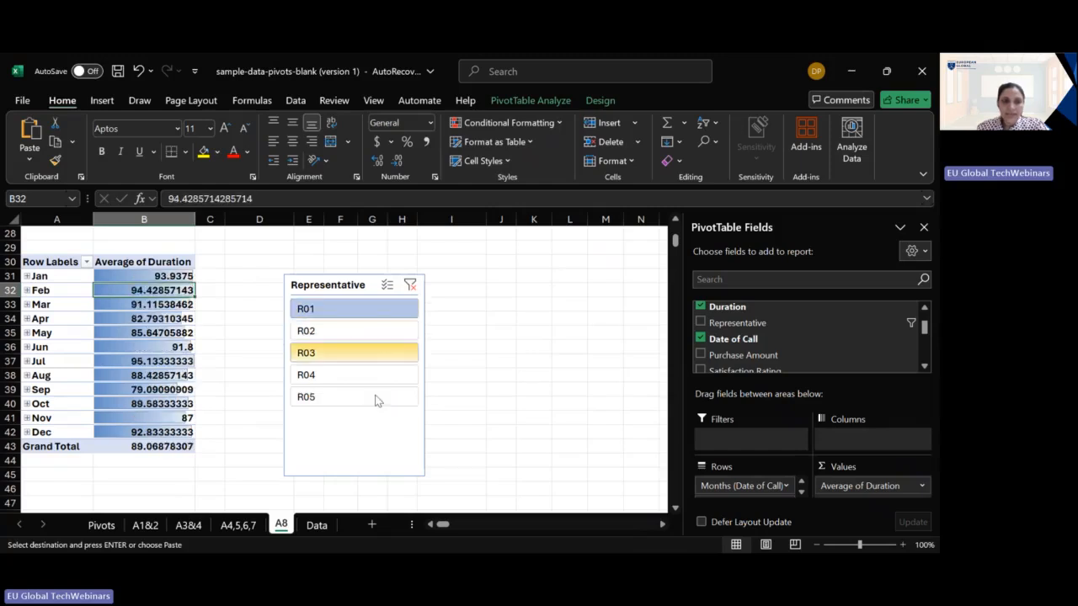
{"action": "left_click", "coordinate": [362, 394]}
{"action": "left_click", "coordinate": [367, 373]}
{"action": "left_click", "coordinate": [379, 332]}
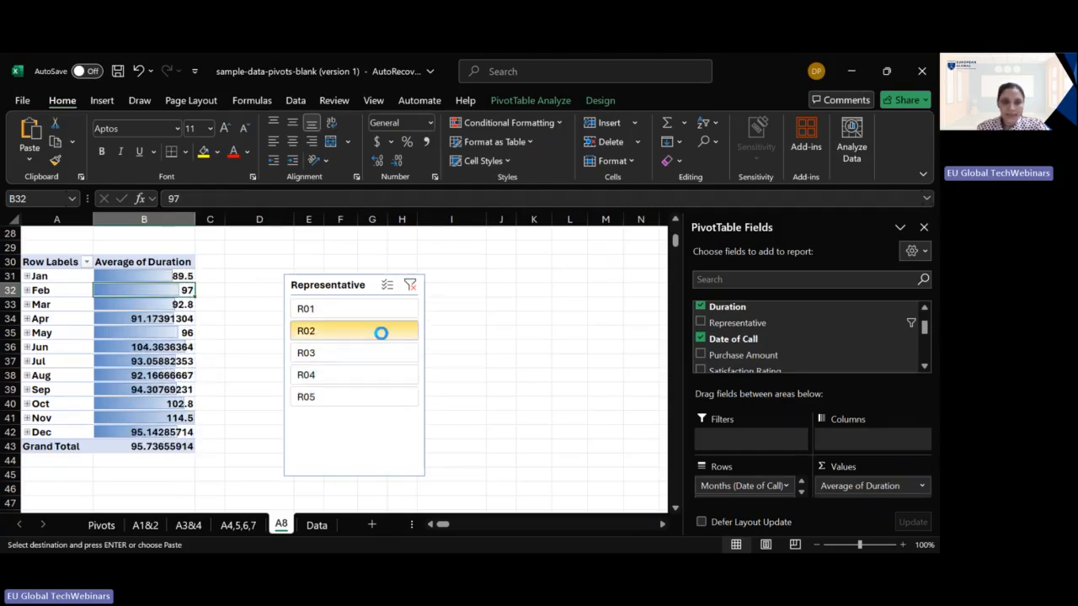
- Review analysis themes 1 and 2 on the Pivots sheet against the customer PivotTable and its fields on sheet A1&2
{"action": "left_click", "coordinate": [102, 525]}
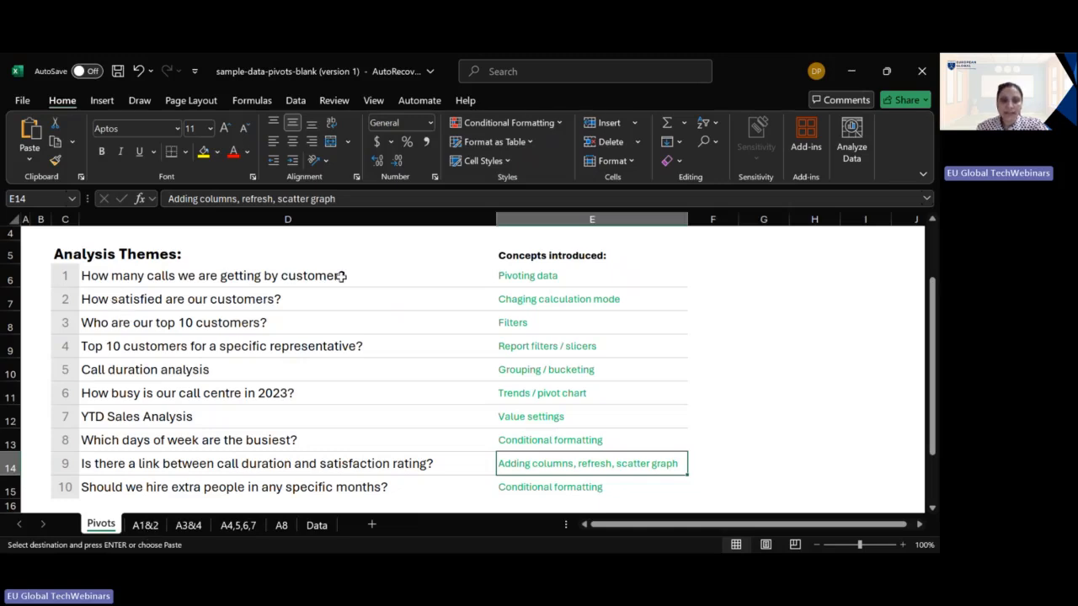
{"action": "left_click", "coordinate": [145, 525]}
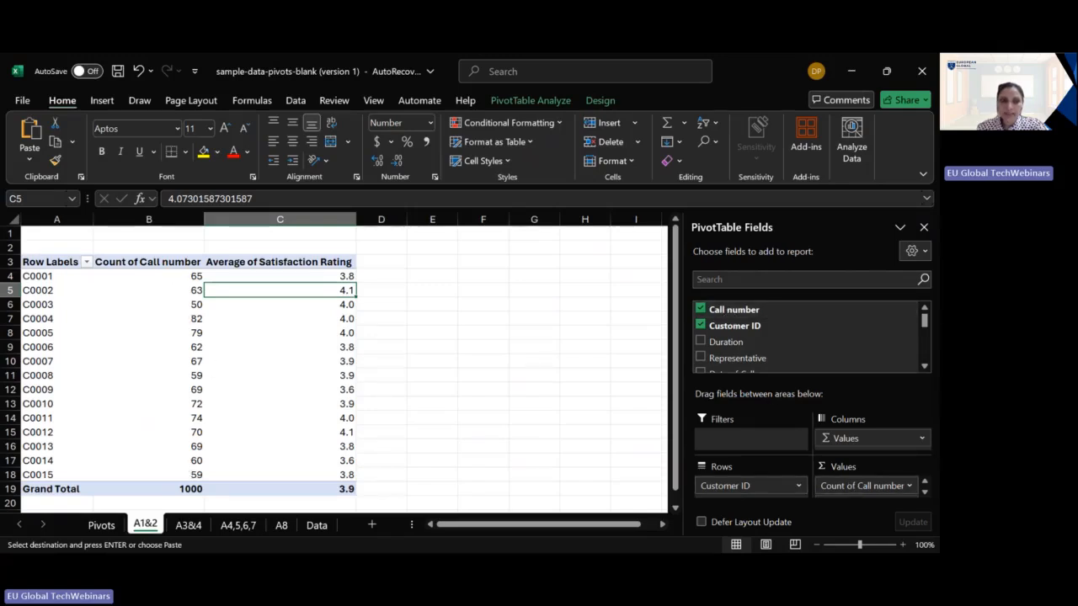
{"action": "left_click", "coordinate": [101, 525]}
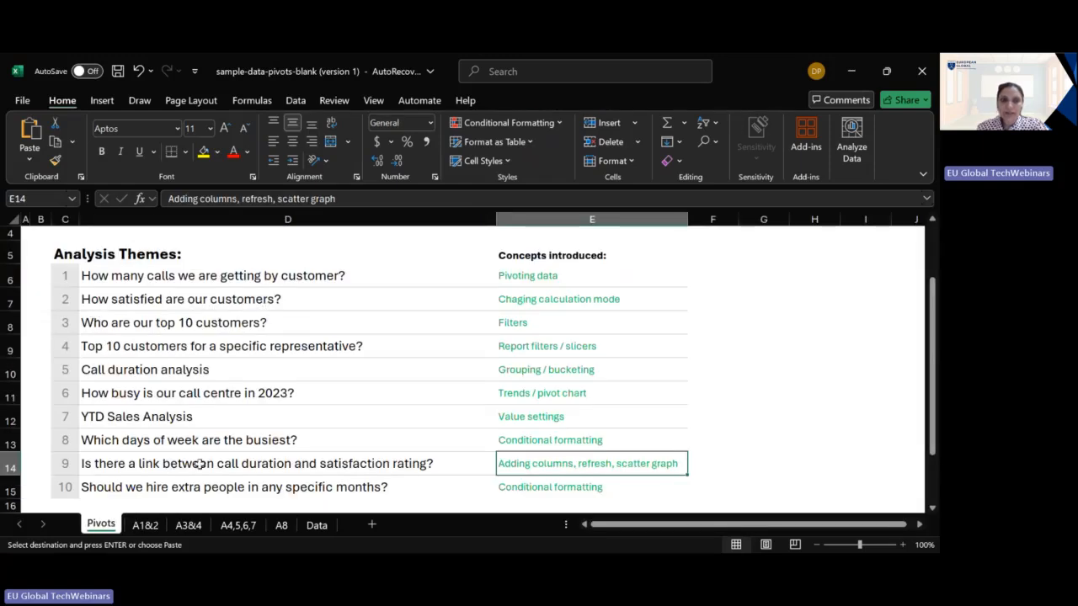
{"action": "left_click", "coordinate": [146, 526]}
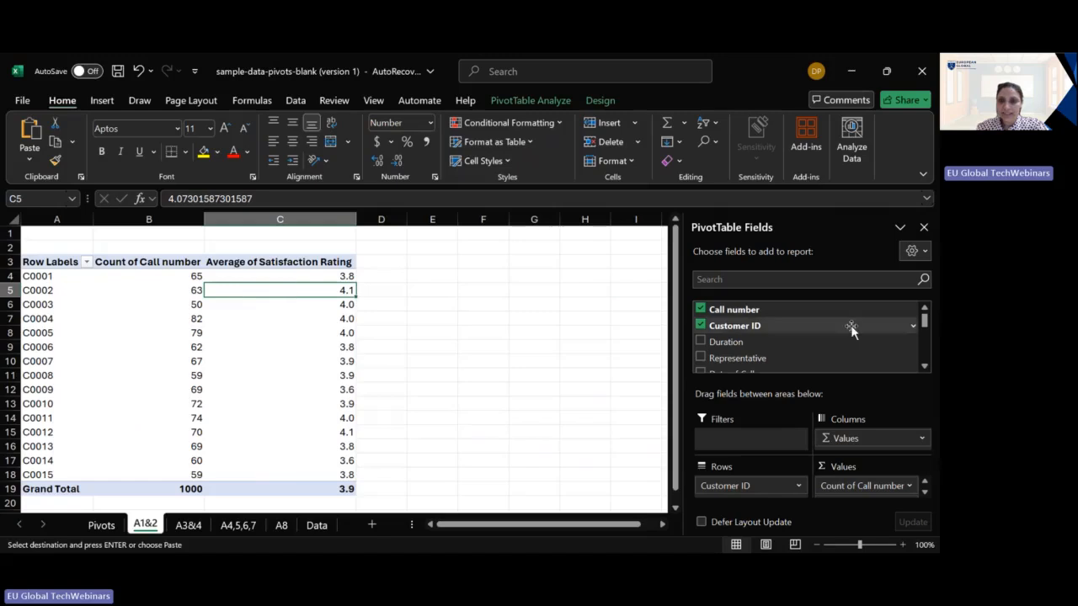
{"action": "scroll", "coordinate": [924, 366], "scroll_direction": "down", "scroll_amount": 3}
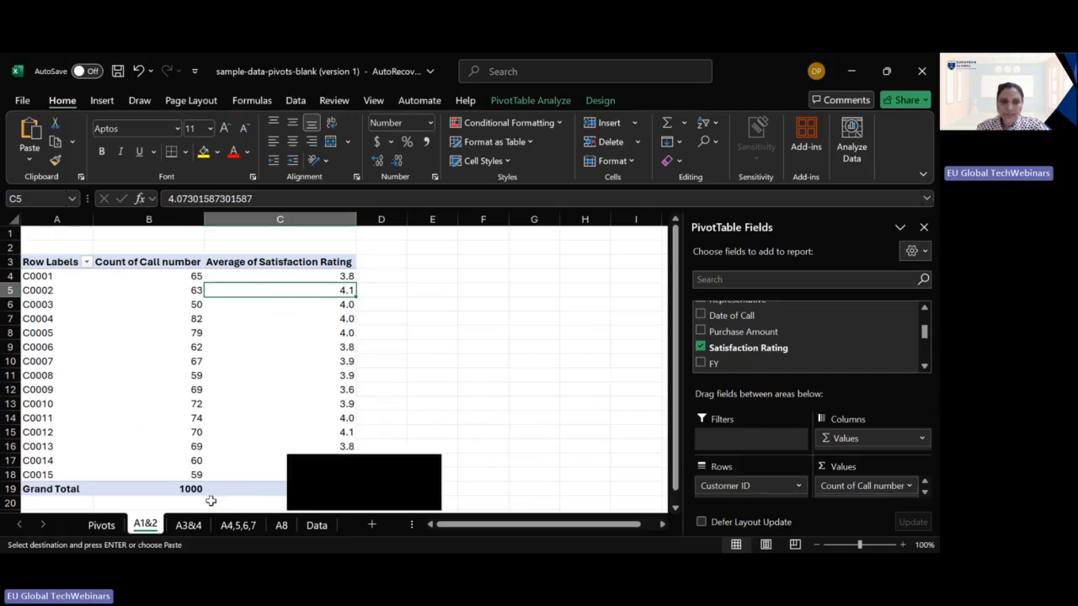
- Review themes 3 and 4 on the Pivots sheet against sheet A3&4, including the Customer ID filter options, chart and Representative slicer
{"action": "left_click", "coordinate": [100, 524]}
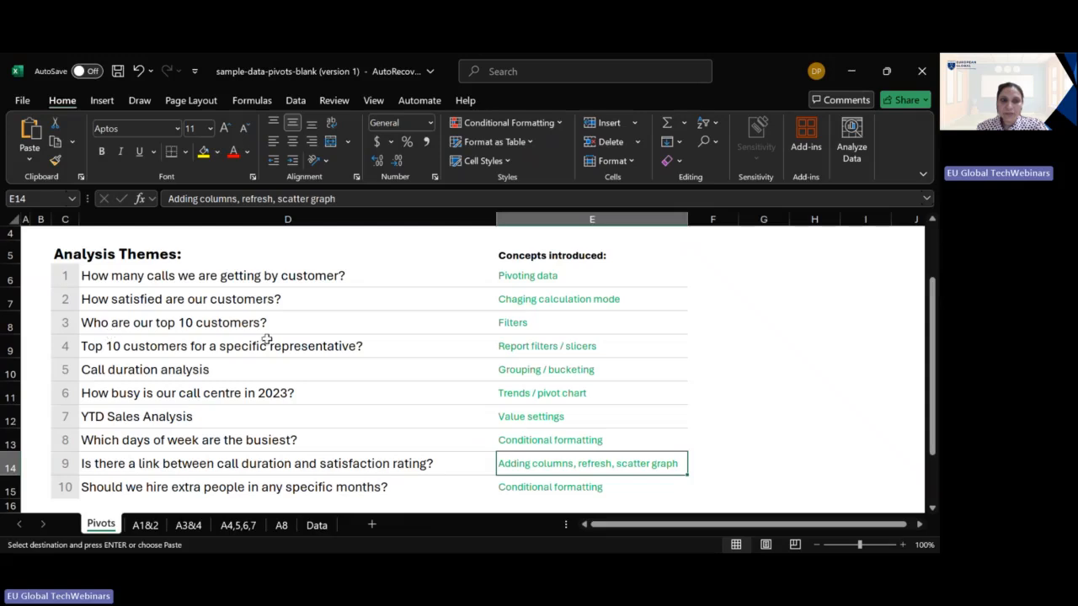
{"action": "left_click", "coordinate": [188, 525]}
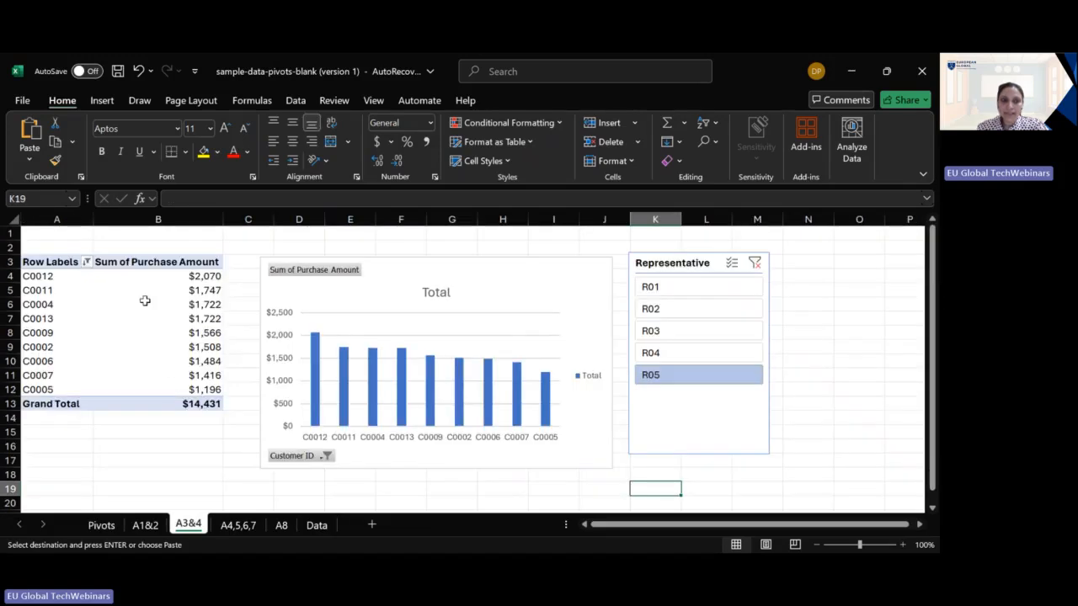
{"action": "left_click", "coordinate": [96, 347]}
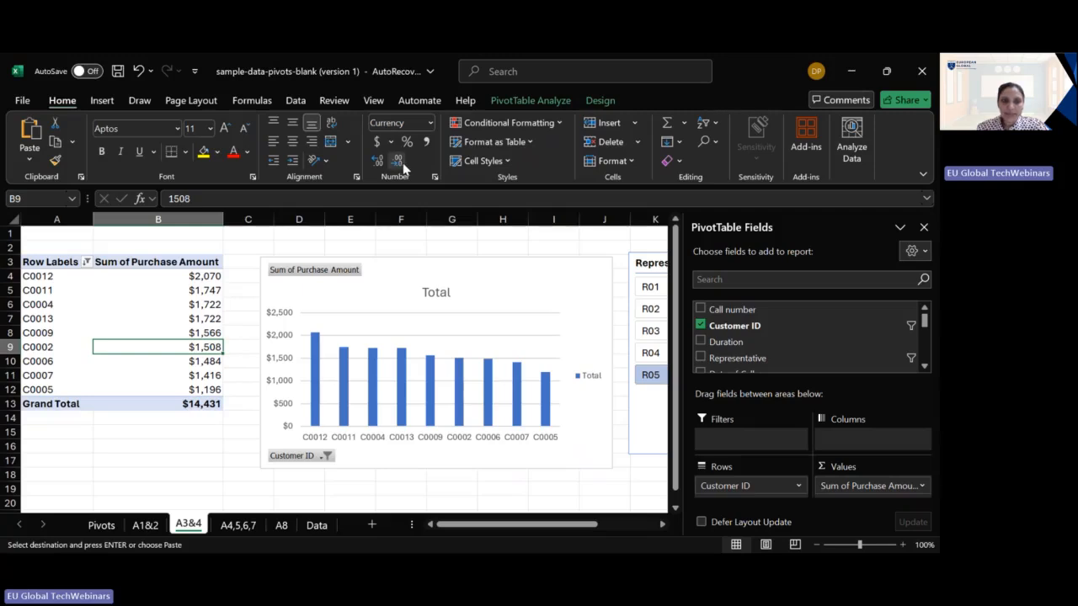
{"action": "right_click", "coordinate": [60, 306]}
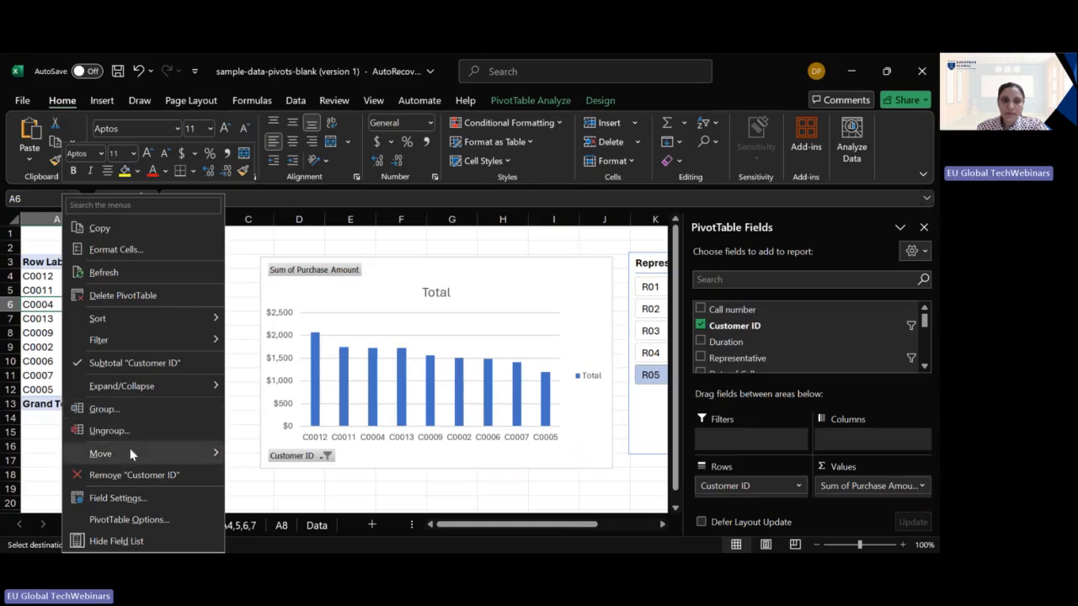
{"action": "mouse_move", "coordinate": [144, 342]}
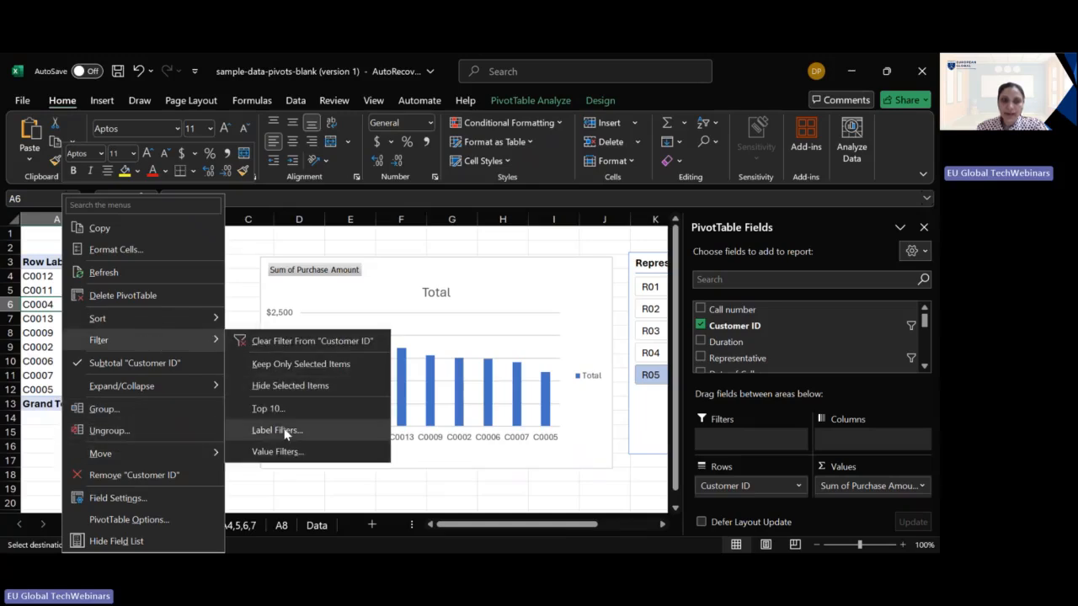
{"action": "left_click", "coordinate": [516, 473]}
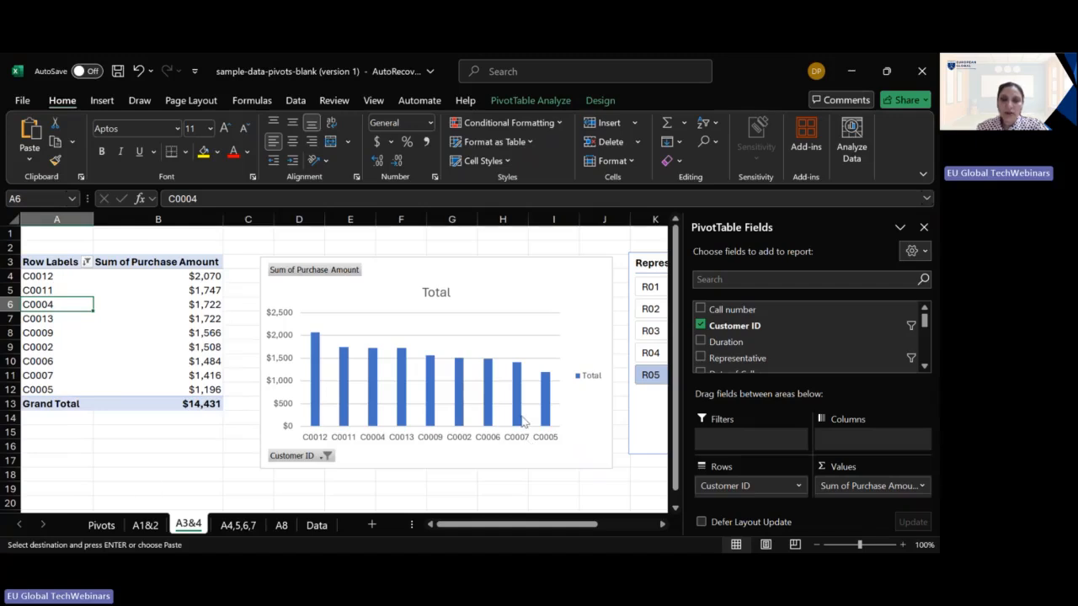
{"action": "left_click", "coordinate": [100, 525]}
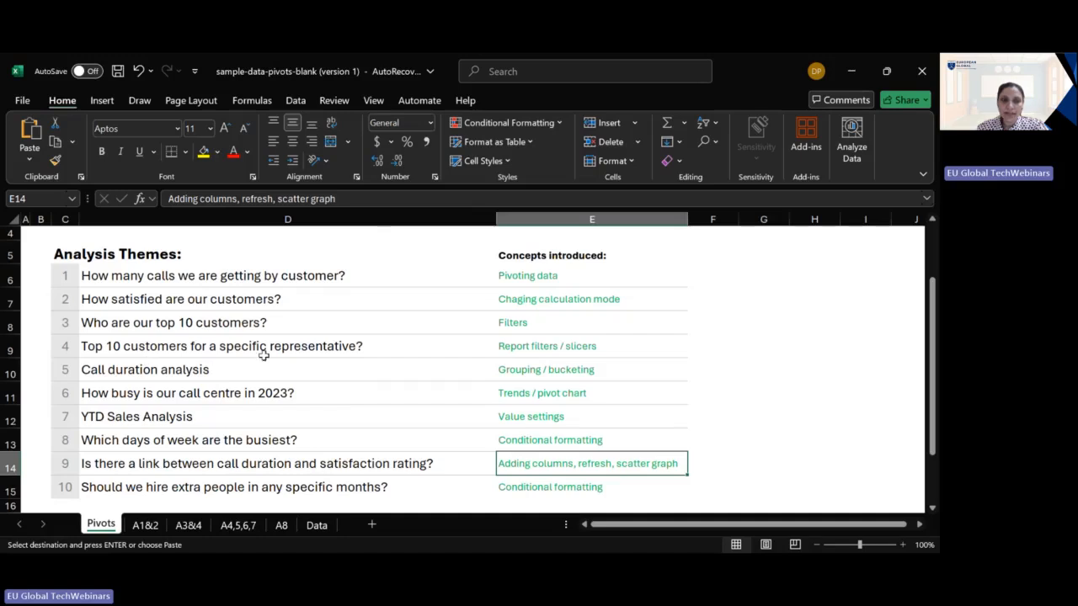
{"action": "left_click", "coordinate": [185, 525]}
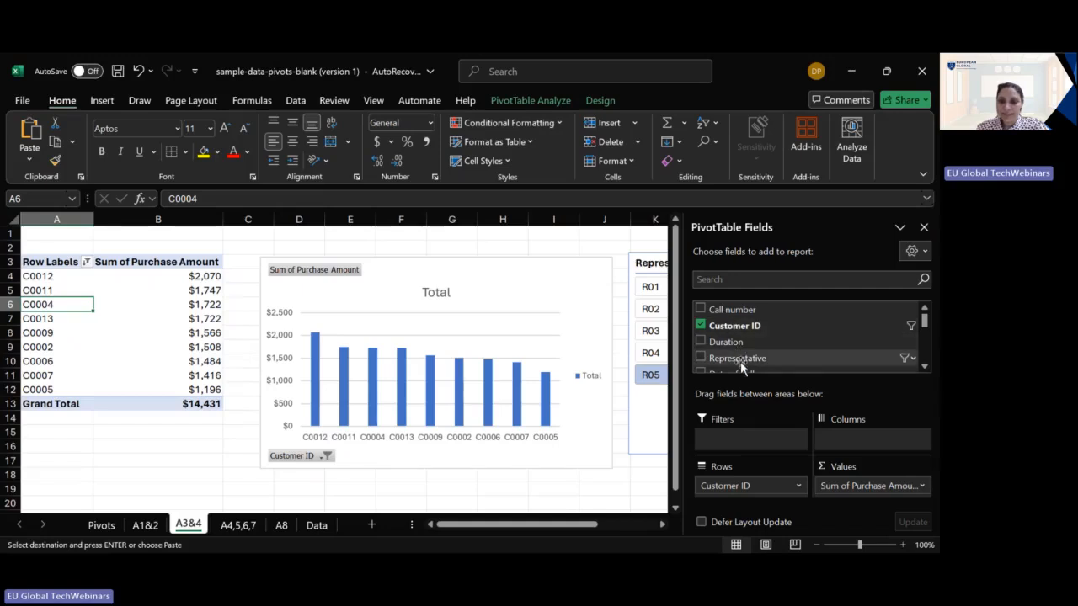
- Compare the top customers' purchase amounts across representatives by filtering with the Representative slicer, ending on R01
{"action": "left_click", "coordinate": [638, 270]}
{"action": "left_click", "coordinate": [660, 287]}
{"action": "left_click", "coordinate": [661, 309]}
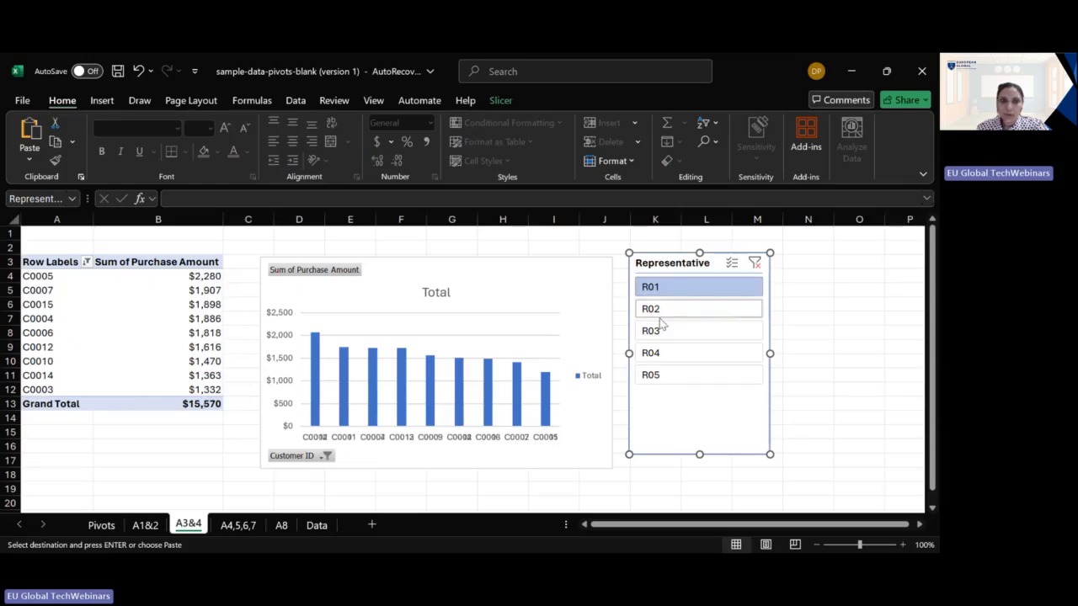
{"action": "left_click", "coordinate": [681, 358]}
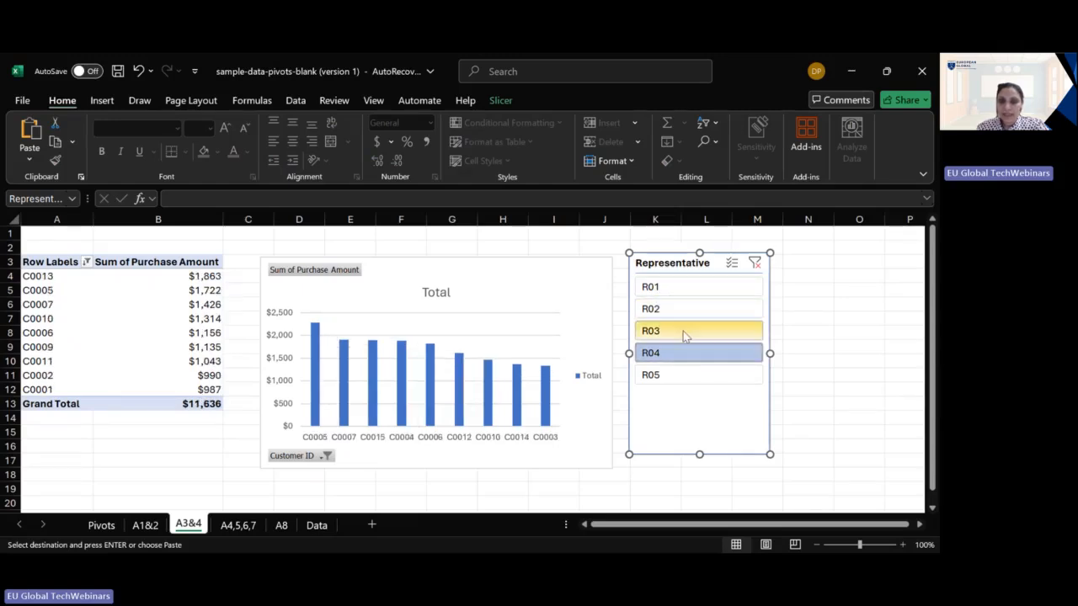
{"action": "left_click", "coordinate": [683, 331]}
{"action": "left_click", "coordinate": [684, 309]}
{"action": "left_click", "coordinate": [684, 287]}
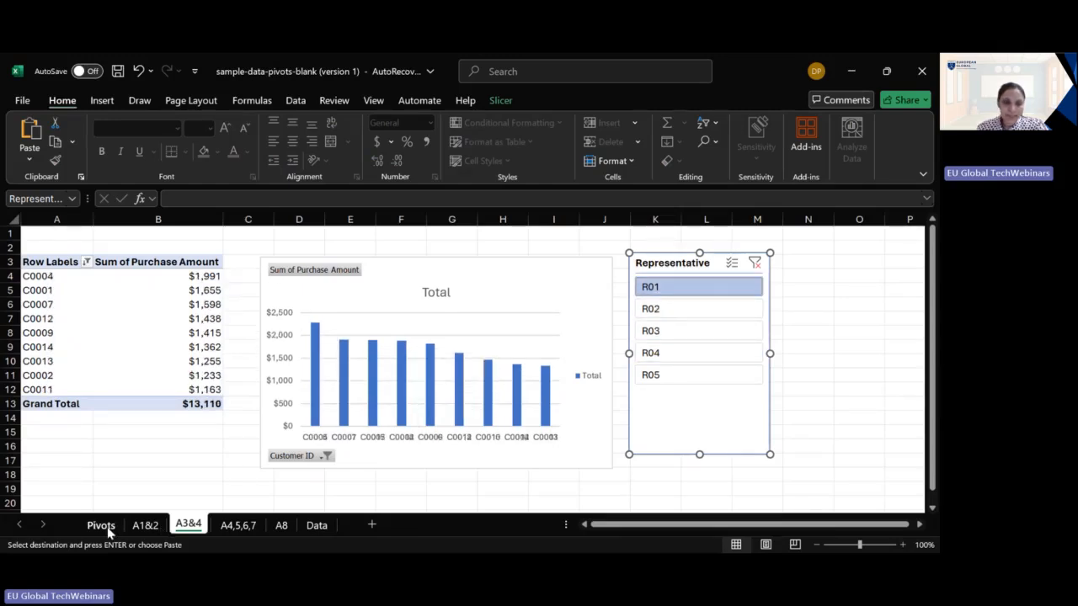
- Review theme 8 on the Pivots sheet against the Days of week column and its TEXT formula on the Data sheet
{"action": "left_click", "coordinate": [101, 524]}
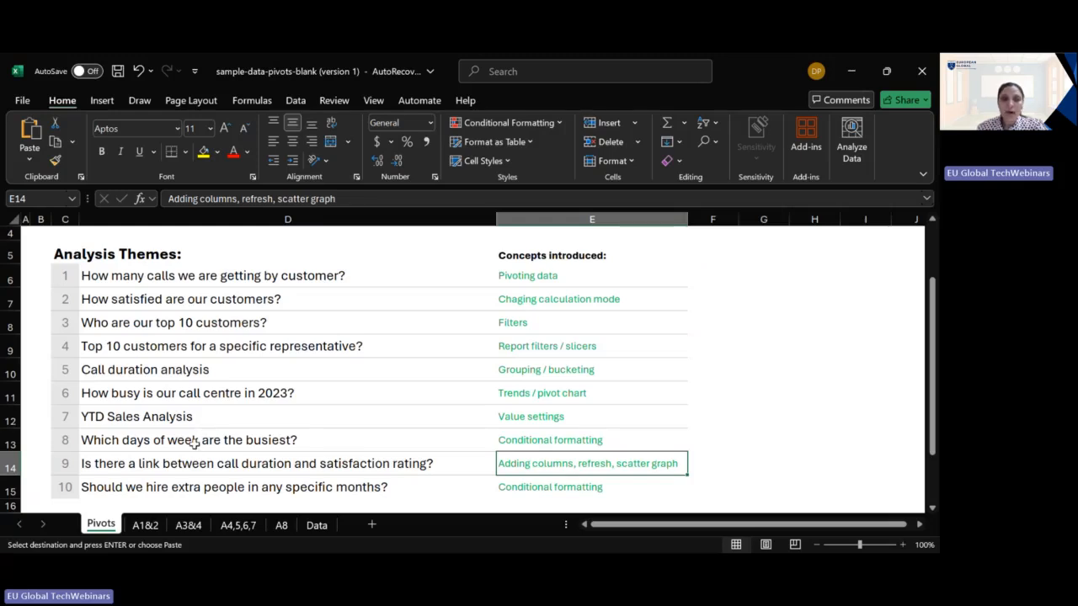
{"action": "left_click", "coordinate": [198, 441]}
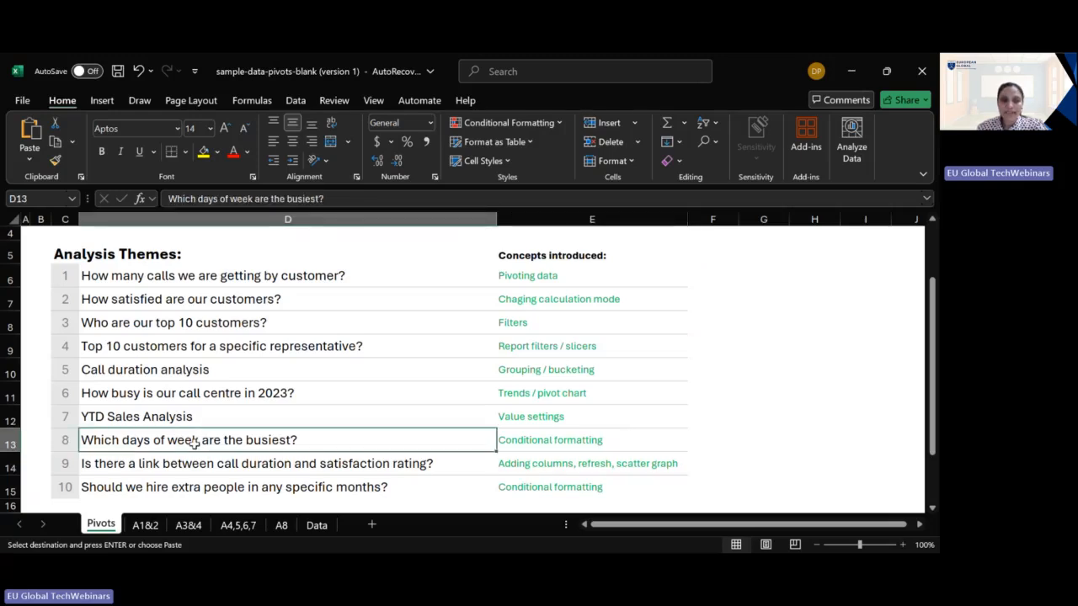
{"action": "left_click", "coordinate": [313, 526]}
{"action": "left_click_drag", "start_coordinate": [709, 524], "coordinate": [790, 523]}
{"action": "left_click", "coordinate": [684, 318]}
{"action": "left_click", "coordinate": [680, 325]}
{"action": "left_click", "coordinate": [661, 355]}
{"action": "left_click", "coordinate": [651, 390]}
{"action": "left_click", "coordinate": [642, 451]}
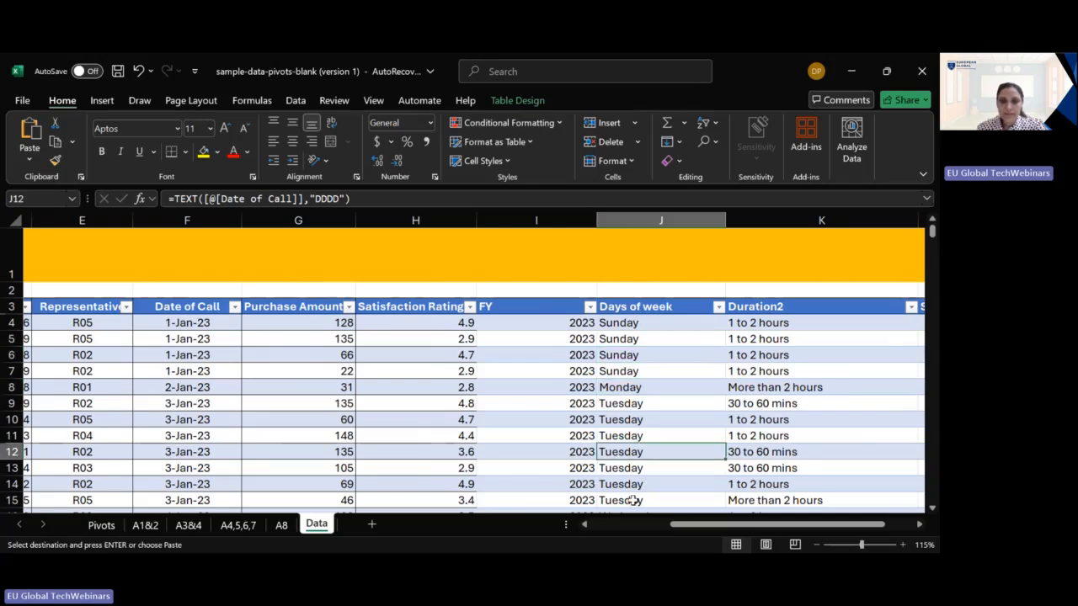
- Review theme 9 on the Pivots sheet against the Duration2 column and its IFS formula on the Data sheet
{"action": "left_click", "coordinate": [100, 530]}
{"action": "left_click", "coordinate": [206, 466]}
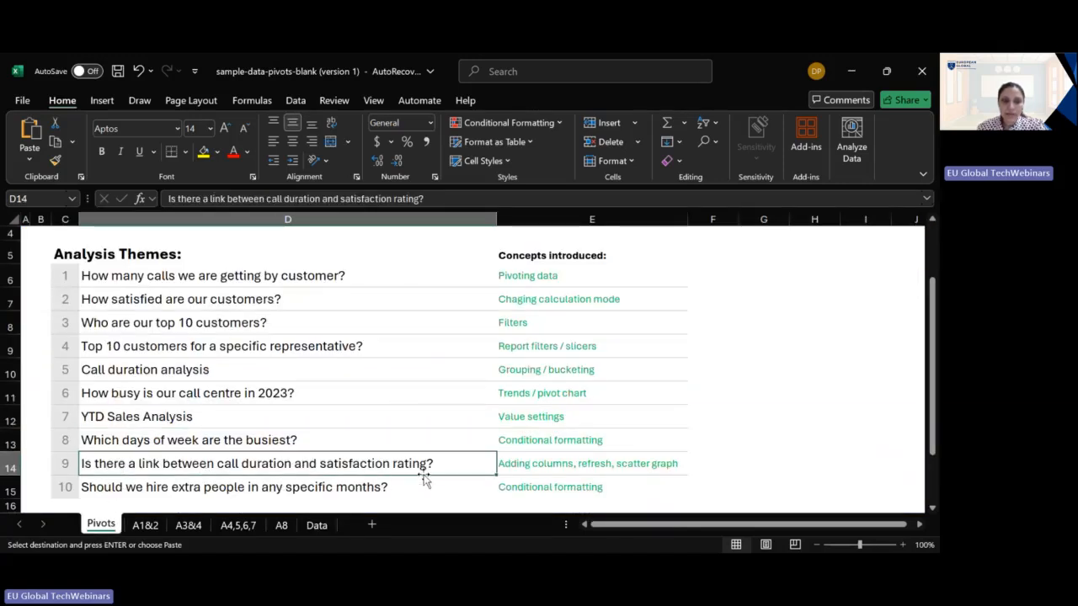
{"action": "left_click", "coordinate": [317, 526]}
{"action": "left_click", "coordinate": [788, 308]}
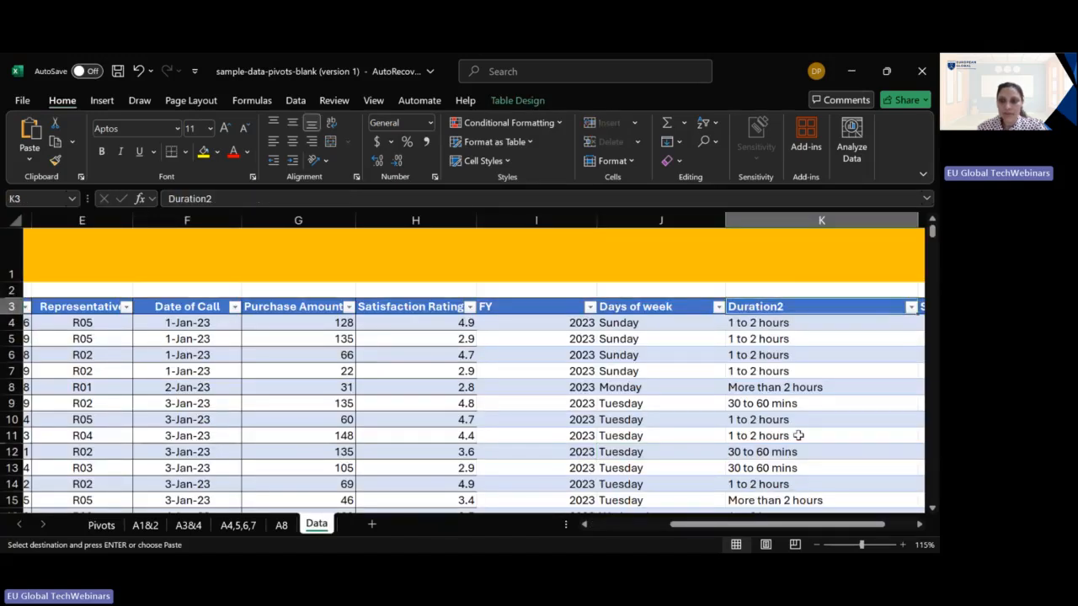
{"action": "left_click_drag", "start_coordinate": [789, 528], "coordinate": [820, 528]}
{"action": "left_click", "coordinate": [704, 338]}
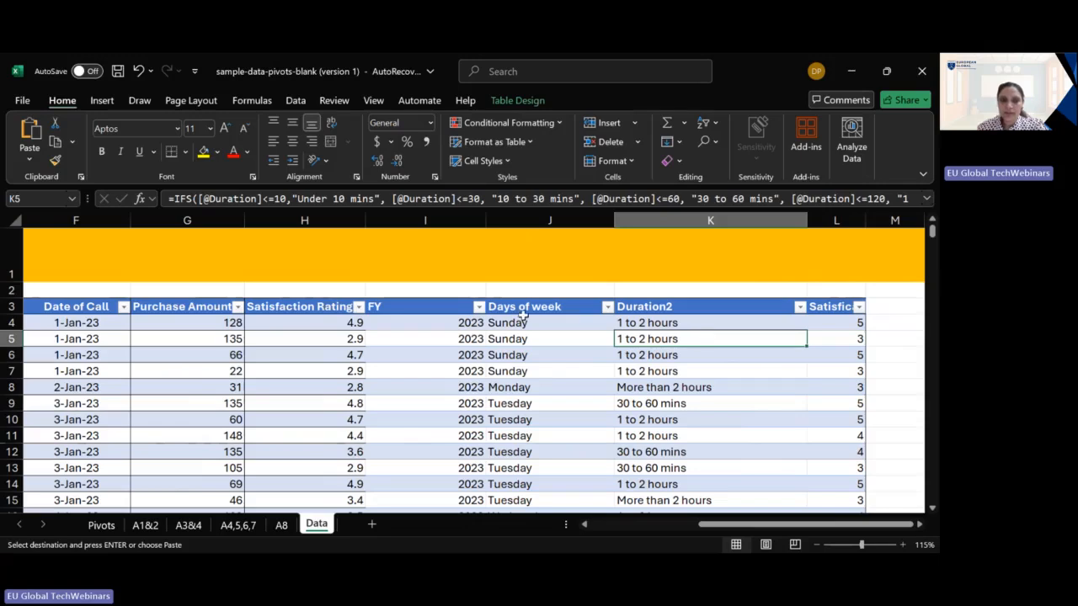
- Compare the Purchase Amount values with the Duration2 bands in the first rows of the call data table
{"action": "left_click", "coordinate": [213, 329]}
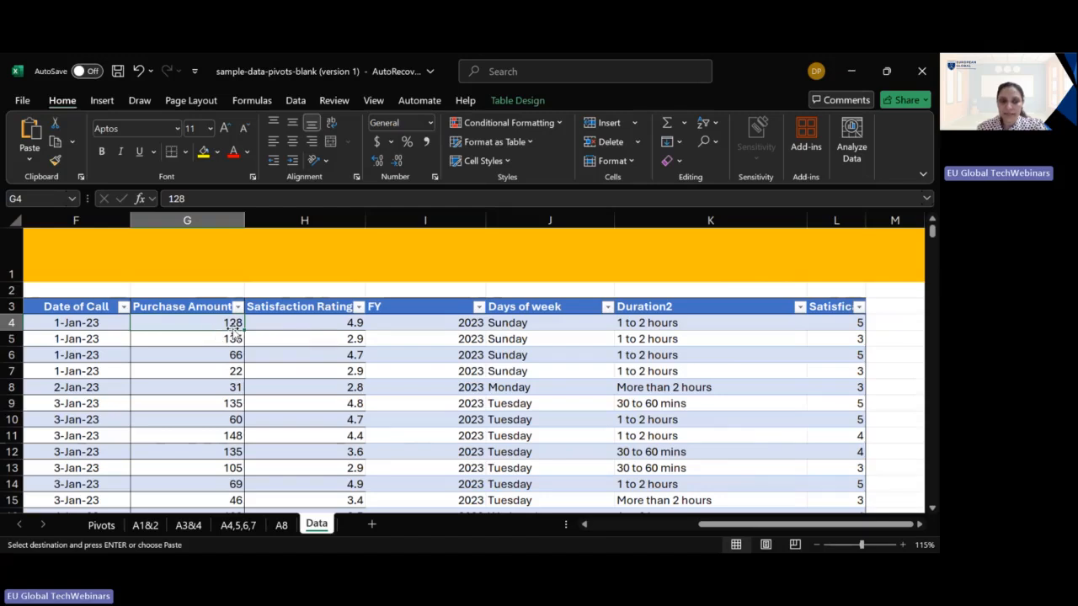
{"action": "left_click", "coordinate": [655, 325]}
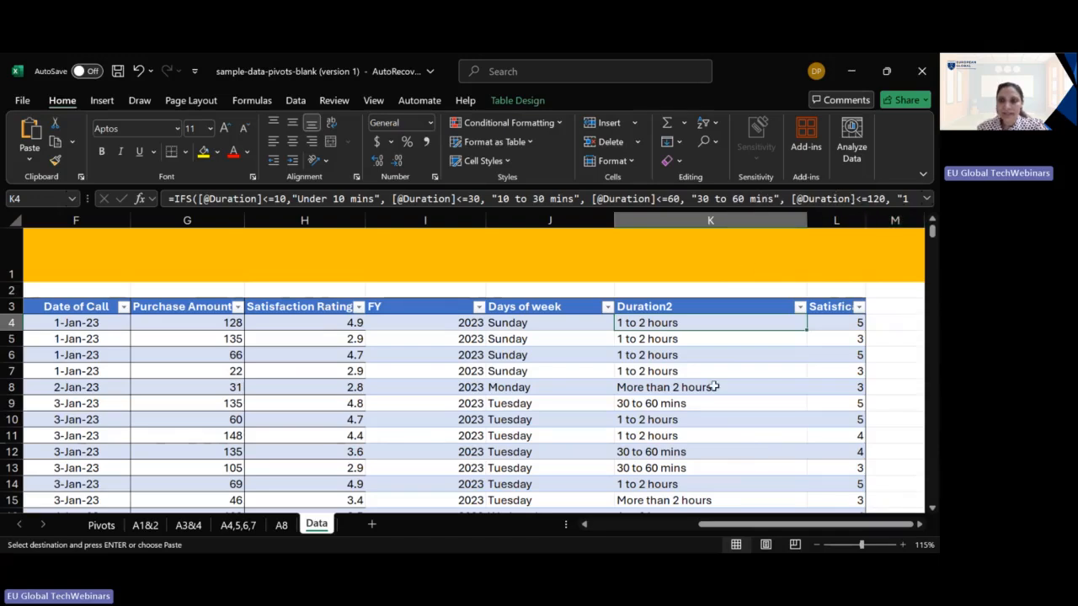
{"action": "left_click", "coordinate": [214, 338]}
{"action": "left_click", "coordinate": [677, 344]}
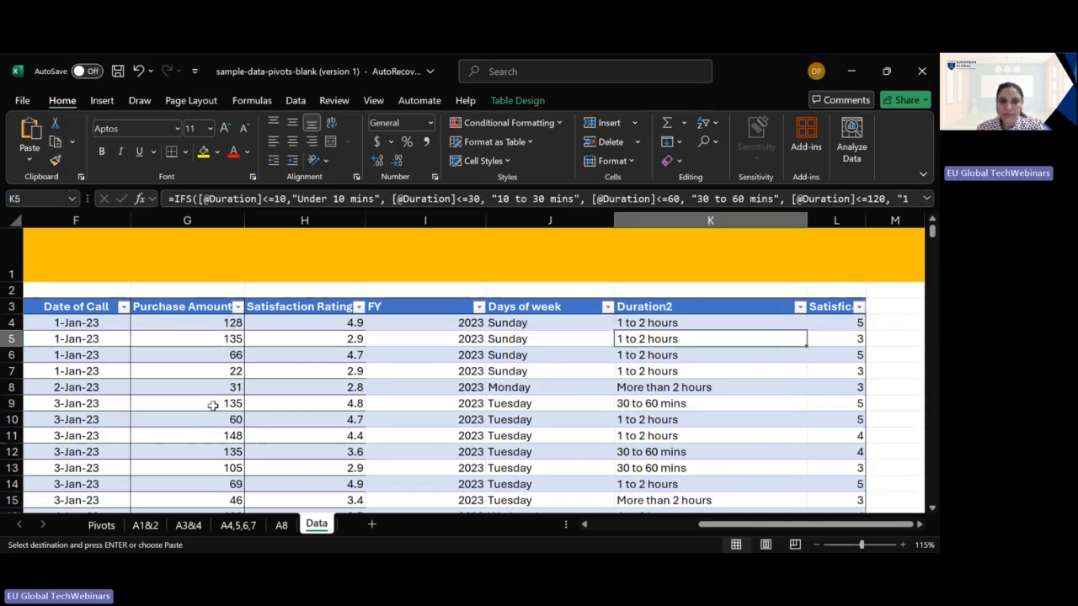
{"action": "left_click", "coordinate": [211, 364]}
{"action": "left_click", "coordinate": [697, 355]}
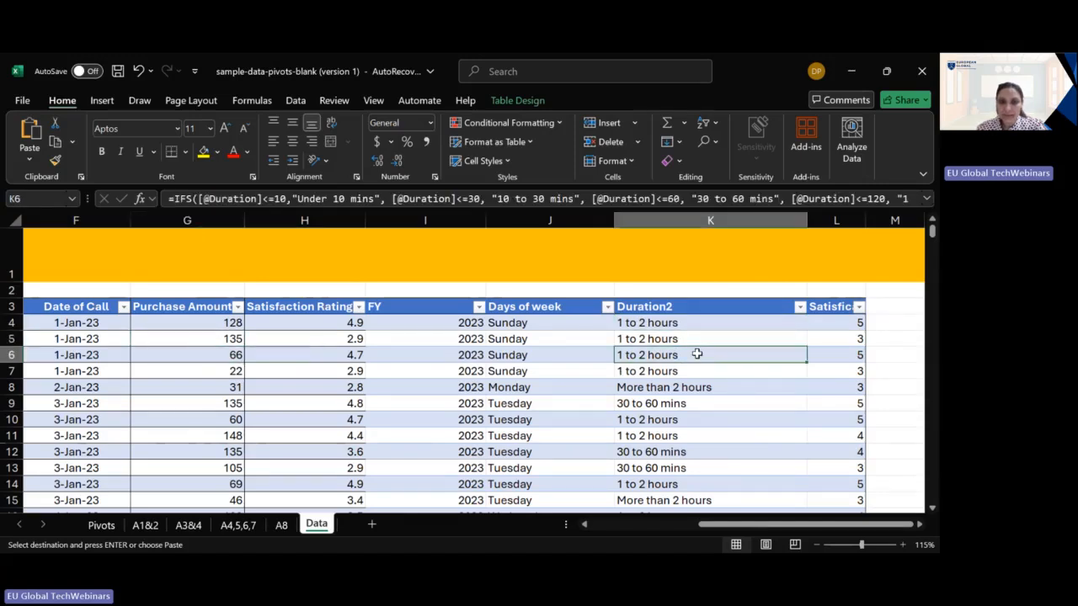
{"action": "left_click", "coordinate": [226, 406]}
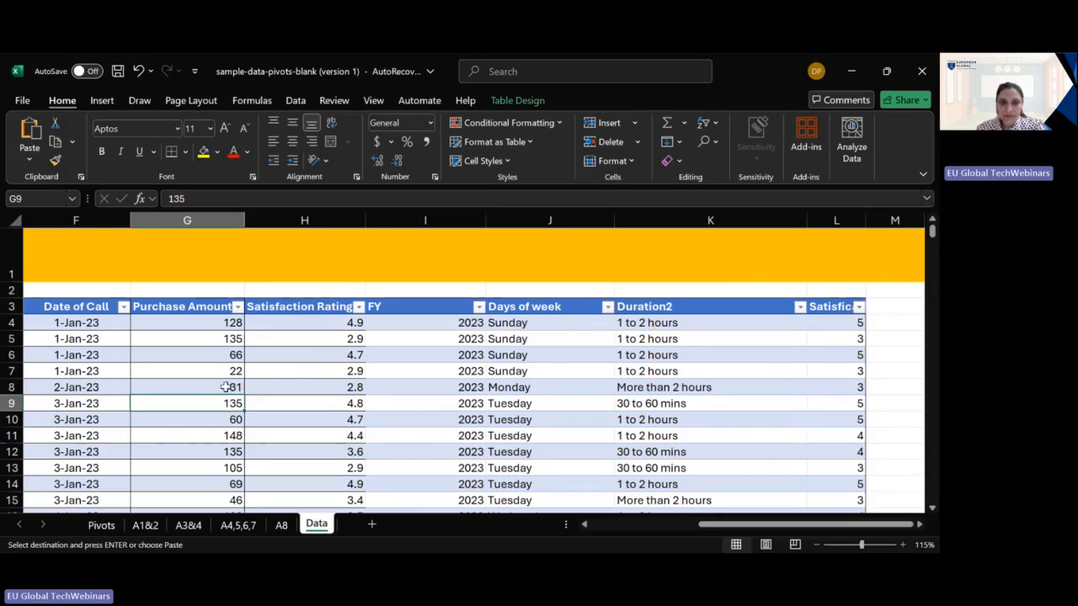
{"action": "left_click", "coordinate": [234, 423]}
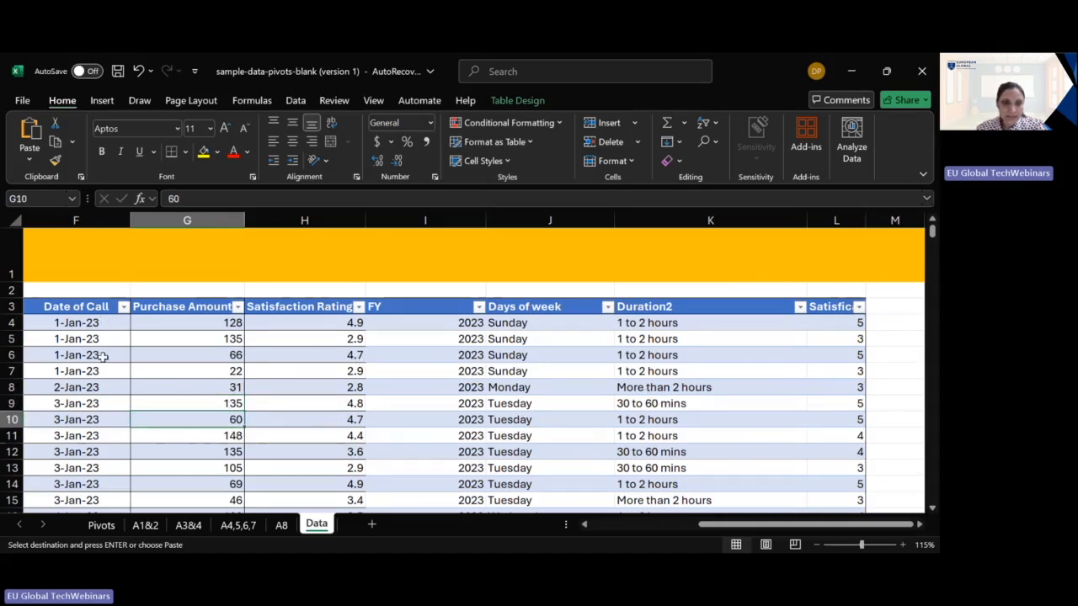
- Hide columns E to I on the Data sheet to bring Duration closer to Duration2
{"action": "left_click", "coordinate": [640, 525]}
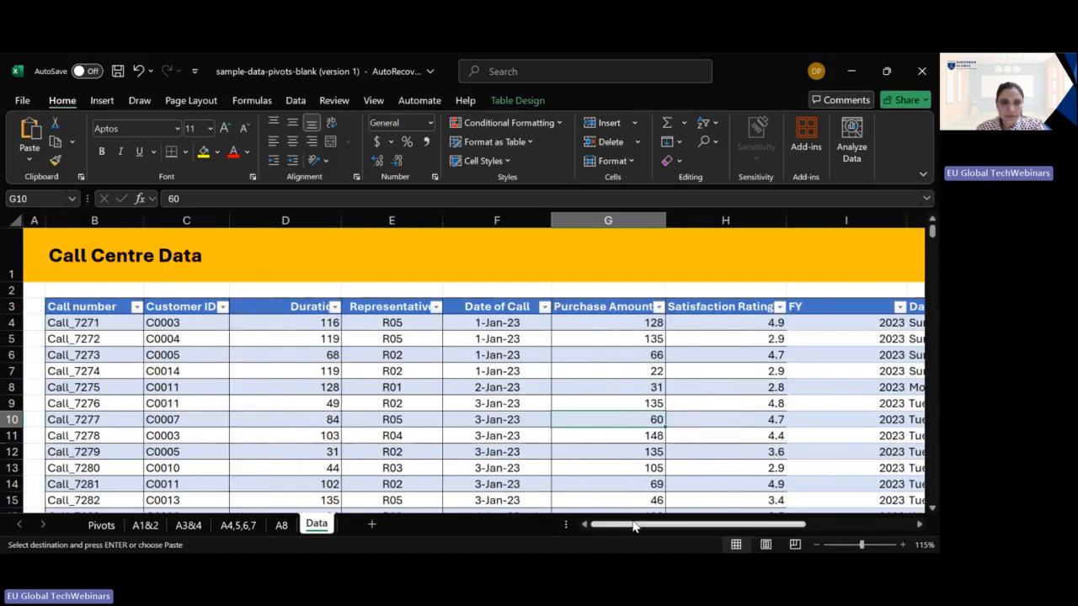
{"action": "left_click", "coordinate": [317, 336]}
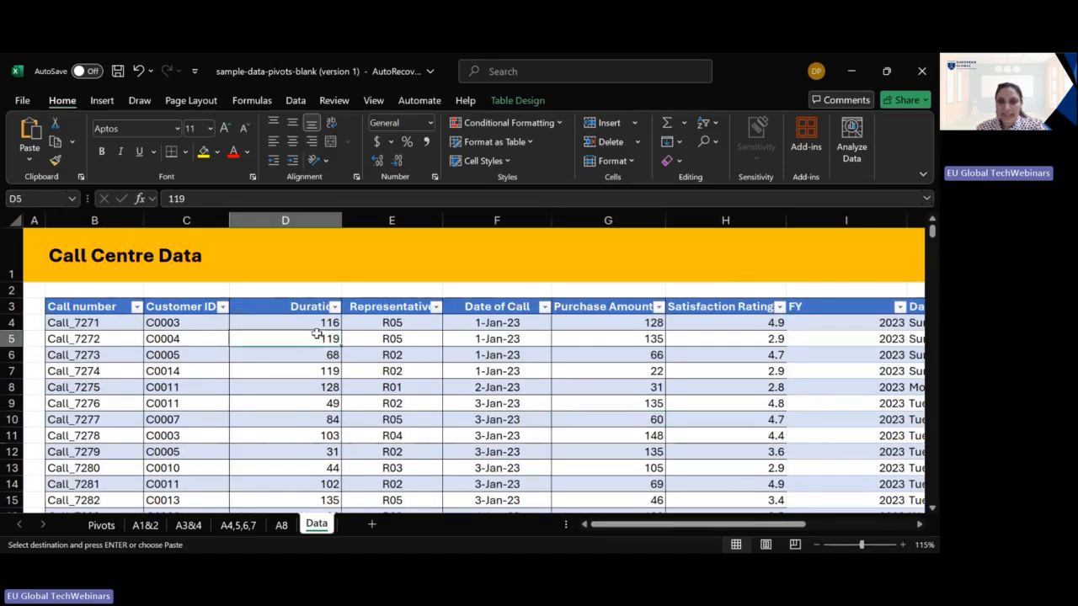
{"action": "left_click", "coordinate": [313, 321]}
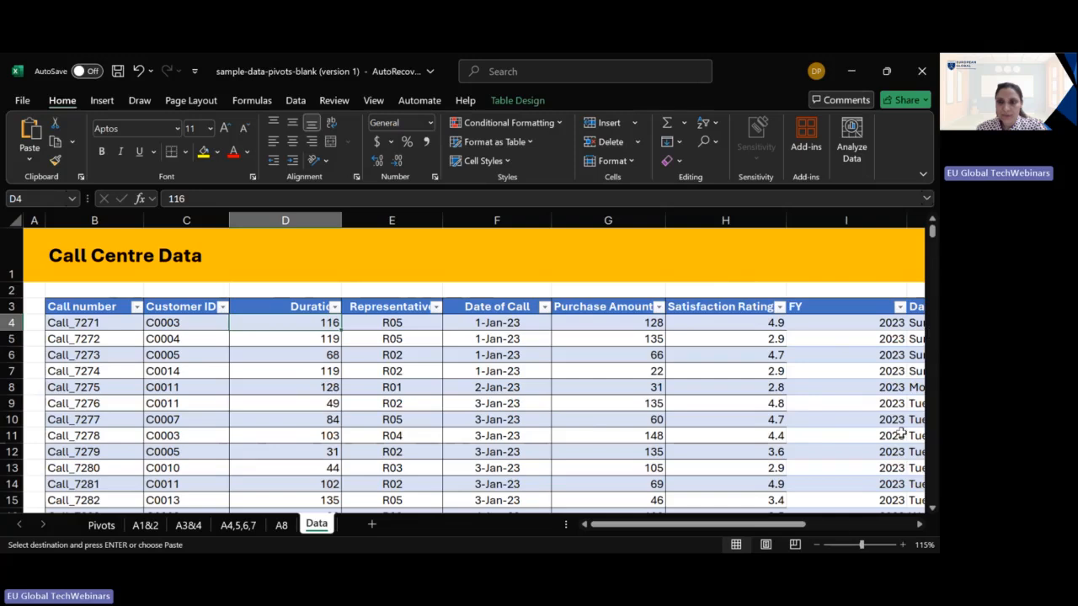
{"action": "left_click_drag", "start_coordinate": [408, 224], "coordinate": [850, 231]}
{"action": "right_click", "coordinate": [767, 224]}
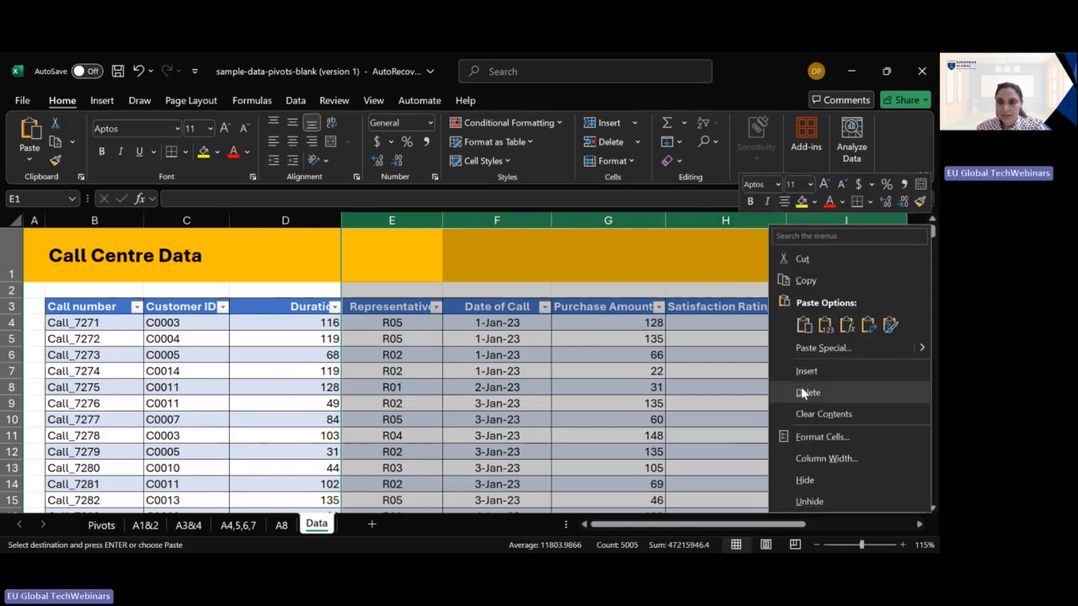
{"action": "left_click", "coordinate": [804, 480]}
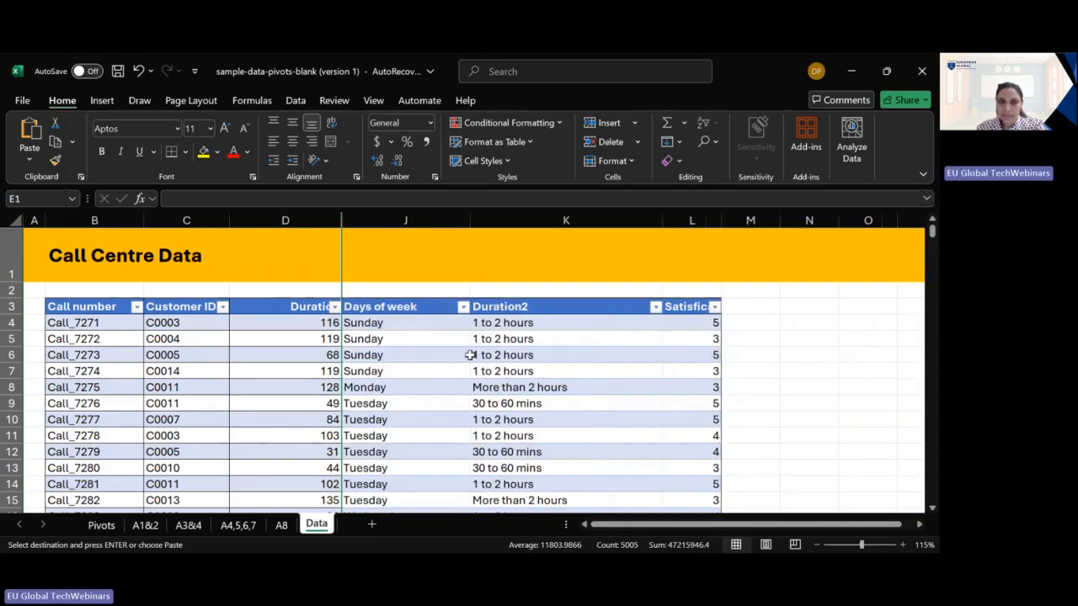
- Compare individual call durations with their Duration2 bands, covering one-to-two-hour, 30-to-60-minute and over-two-hour calls
{"action": "left_click", "coordinate": [301, 327]}
{"action": "left_click", "coordinate": [586, 325]}
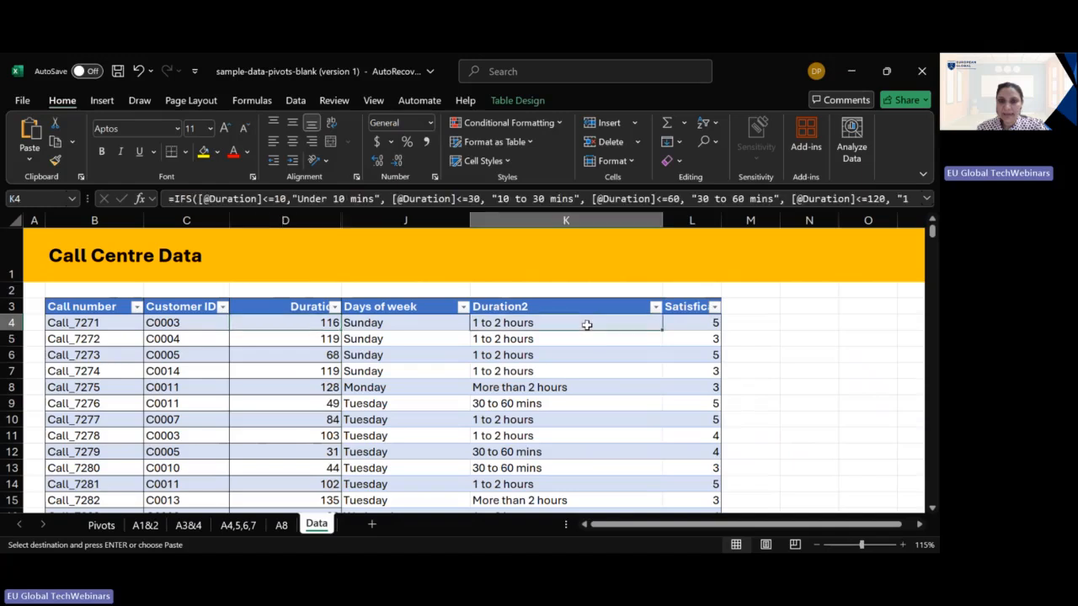
{"action": "left_click", "coordinate": [326, 407]}
{"action": "left_click", "coordinate": [552, 404]}
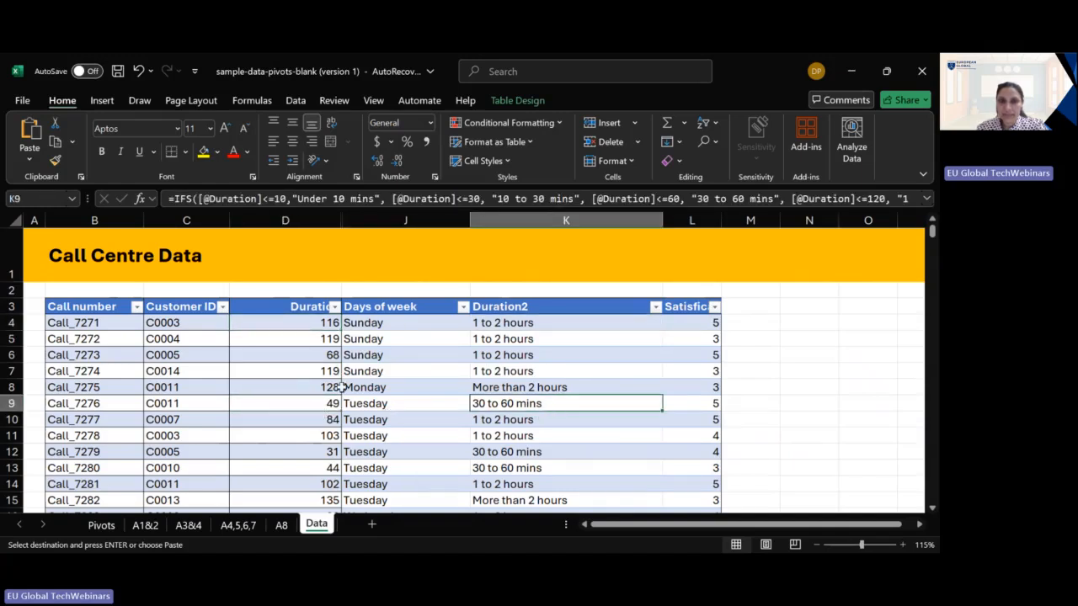
{"action": "left_click", "coordinate": [308, 389]}
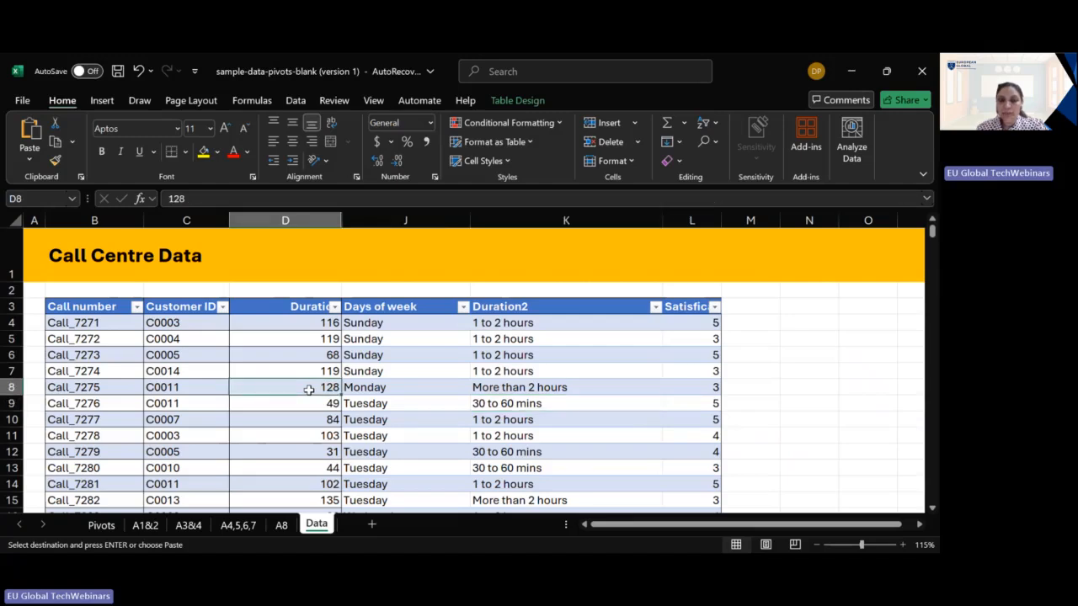
{"action": "left_click", "coordinate": [515, 388]}
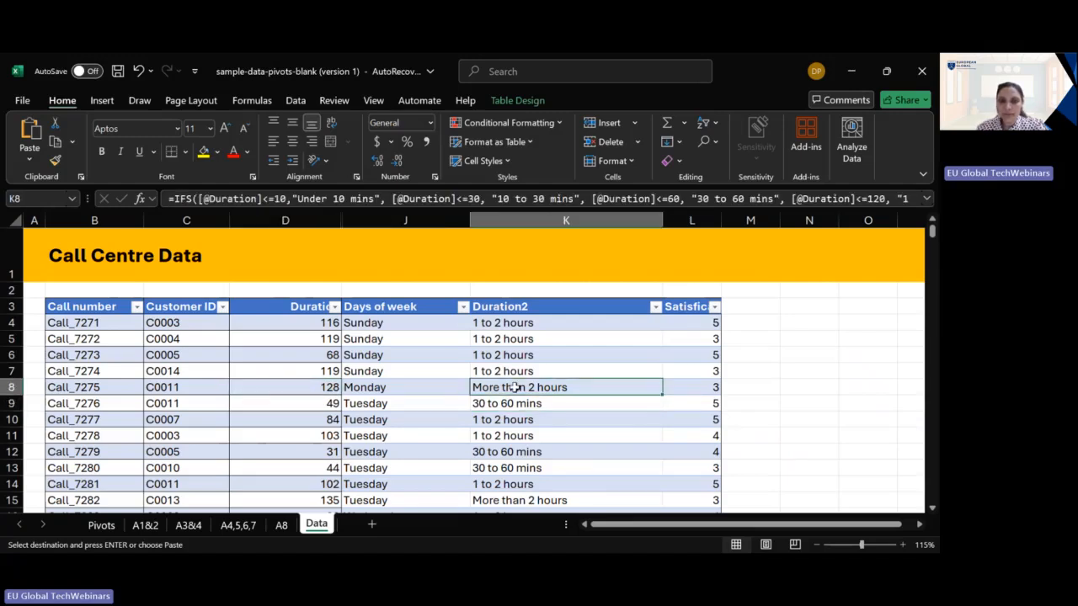
{"action": "left_click", "coordinate": [321, 485]}
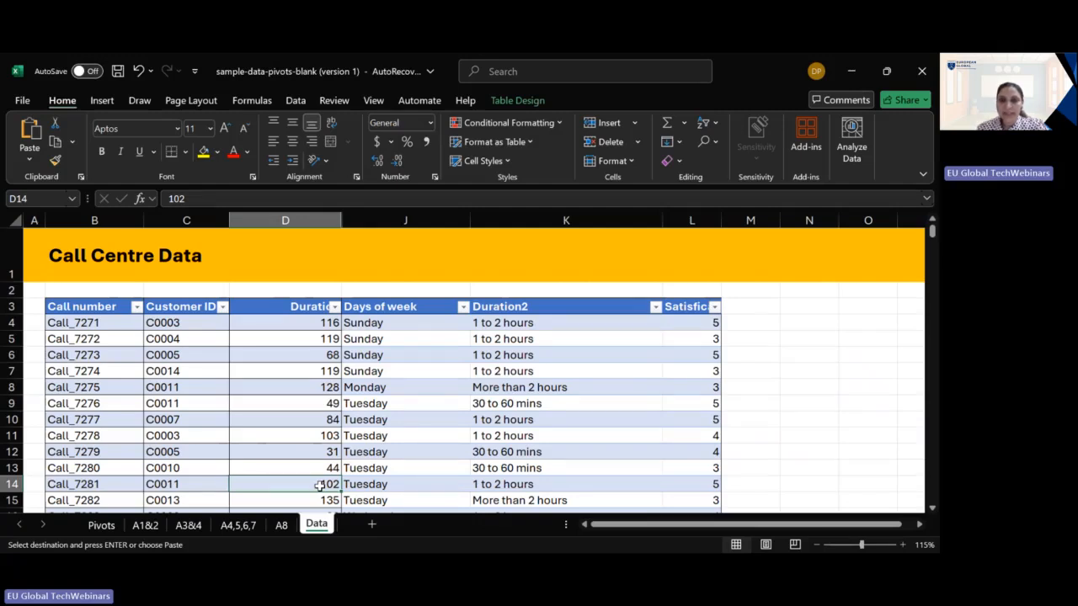
{"action": "left_click", "coordinate": [528, 468]}
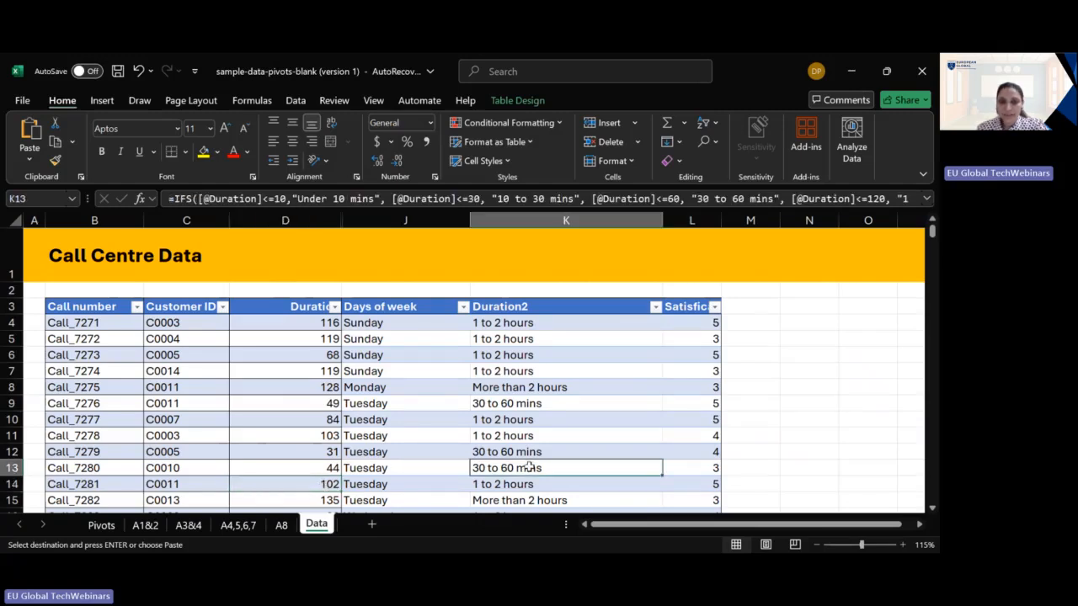
- Examine the rounded satisfaction column's formula and the average satisfaction by Duration2 PivotTable on sheet A8
{"action": "left_click", "coordinate": [699, 320]}
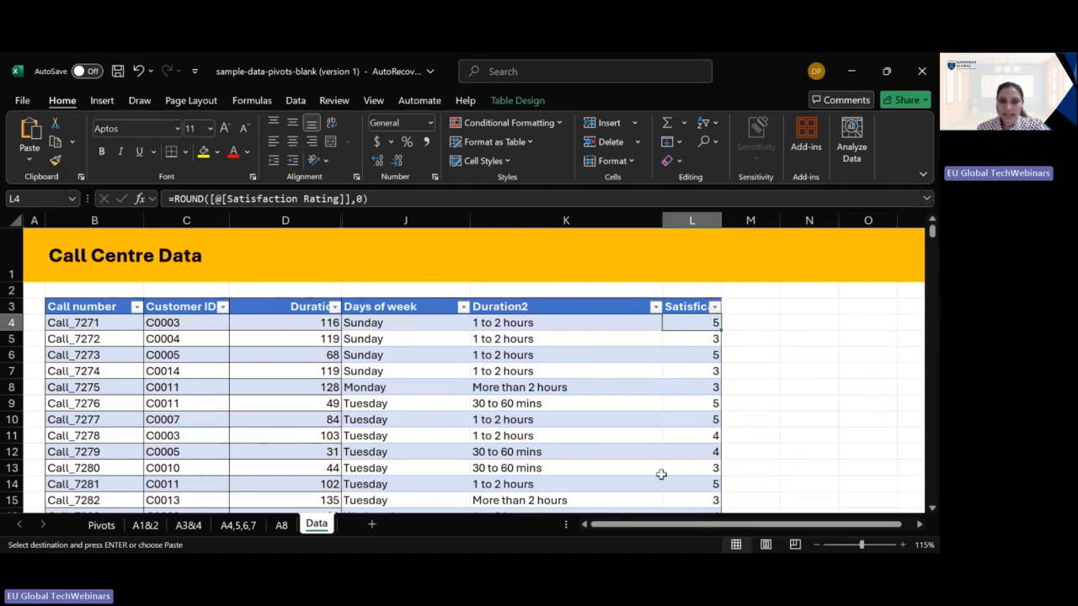
{"action": "left_click", "coordinate": [277, 529]}
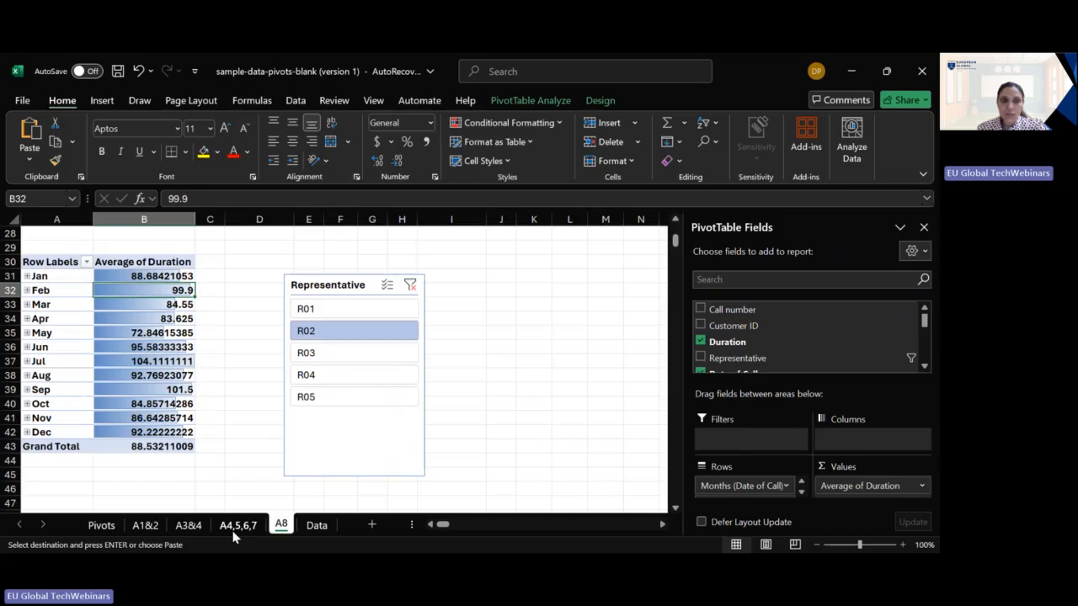
{"action": "scroll", "coordinate": [213, 446], "scroll_direction": "up", "scroll_amount": 8}
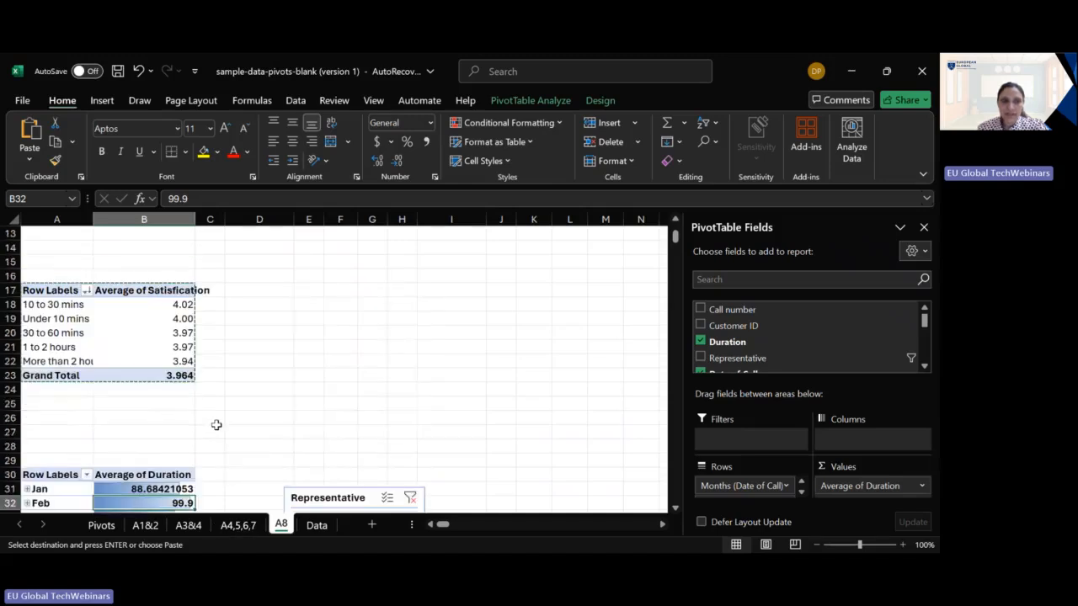
{"action": "scroll", "coordinate": [79, 461], "scroll_direction": "down", "scroll_amount": 1}
{"action": "left_click", "coordinate": [52, 391]}
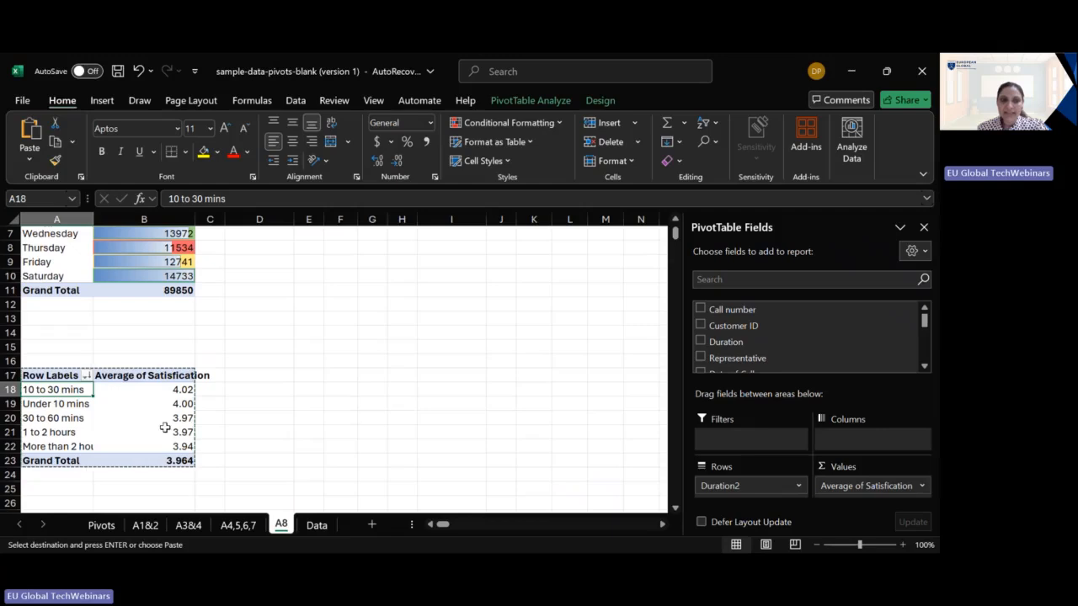
- Review theme 10 on the Pivots sheet against the monthly Average of Duration PivotTable and its data bars on sheet A8
{"action": "left_click", "coordinate": [101, 525]}
{"action": "left_click", "coordinate": [123, 490]}
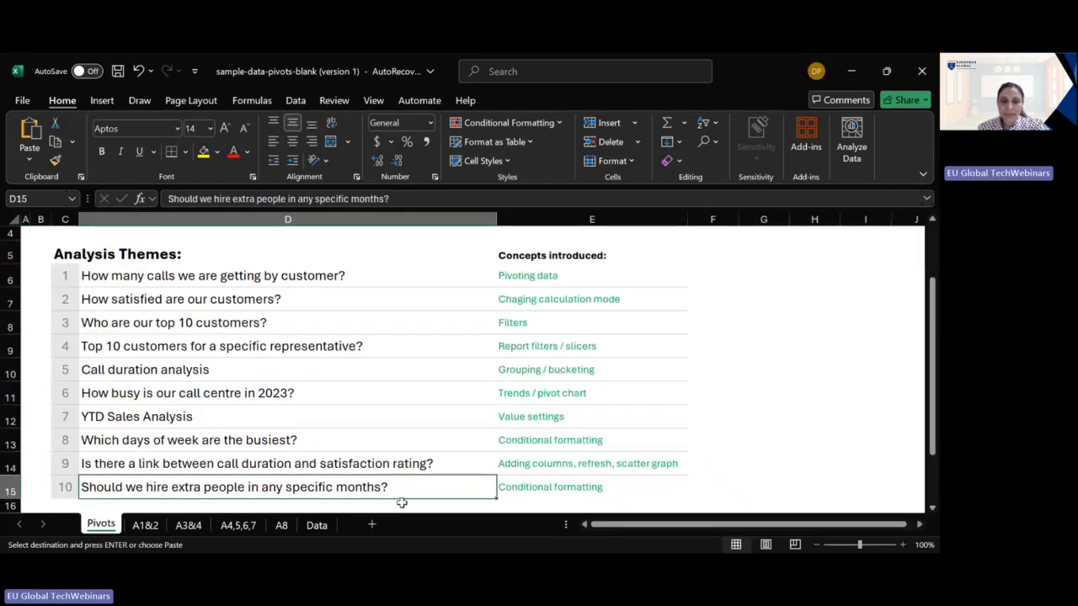
{"action": "left_click", "coordinate": [317, 524]}
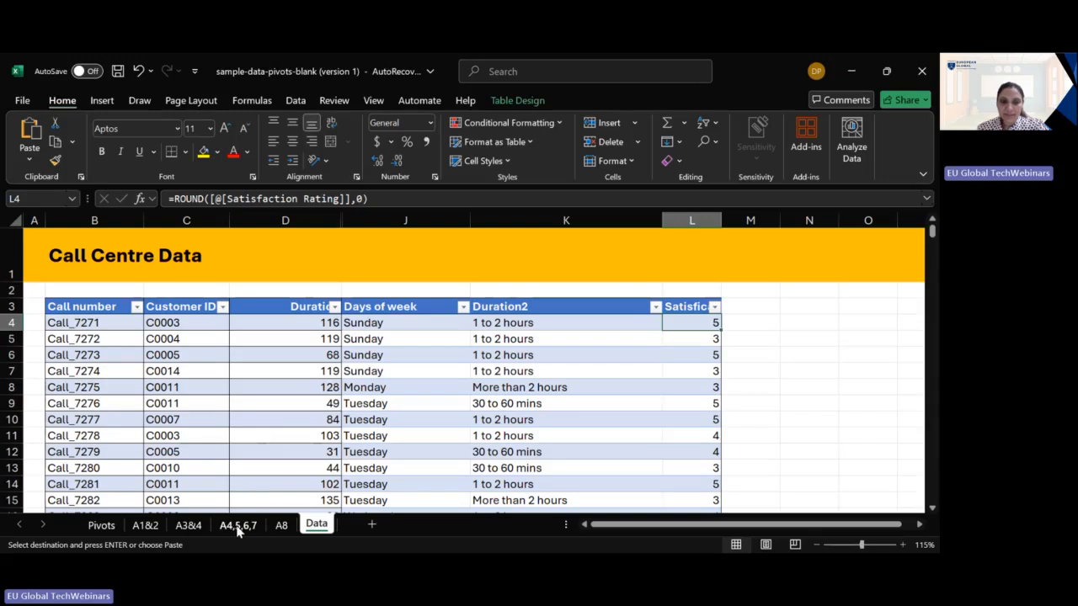
{"action": "left_click", "coordinate": [281, 525]}
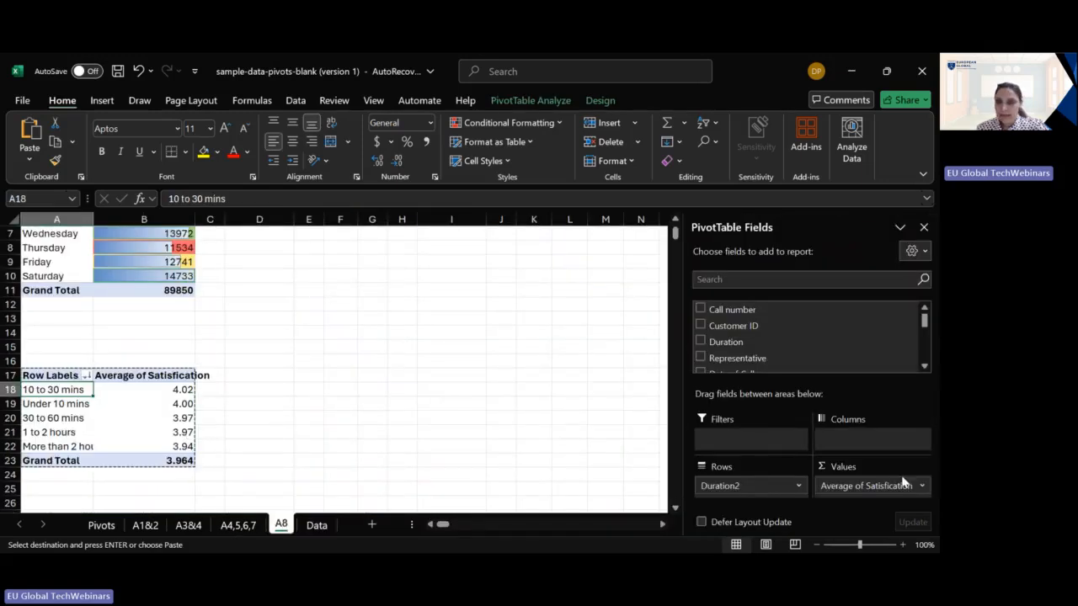
{"action": "scroll", "coordinate": [213, 436], "scroll_direction": "down", "scroll_amount": 3}
{"action": "scroll", "coordinate": [215, 446], "scroll_direction": "down", "scroll_amount": 4}
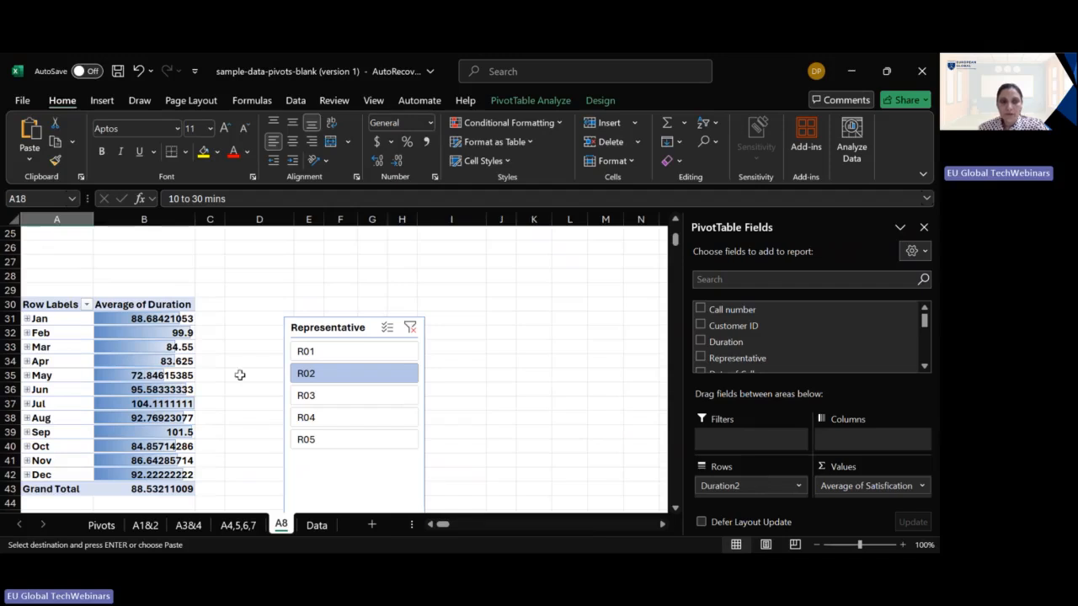
{"action": "left_click", "coordinate": [137, 375]}
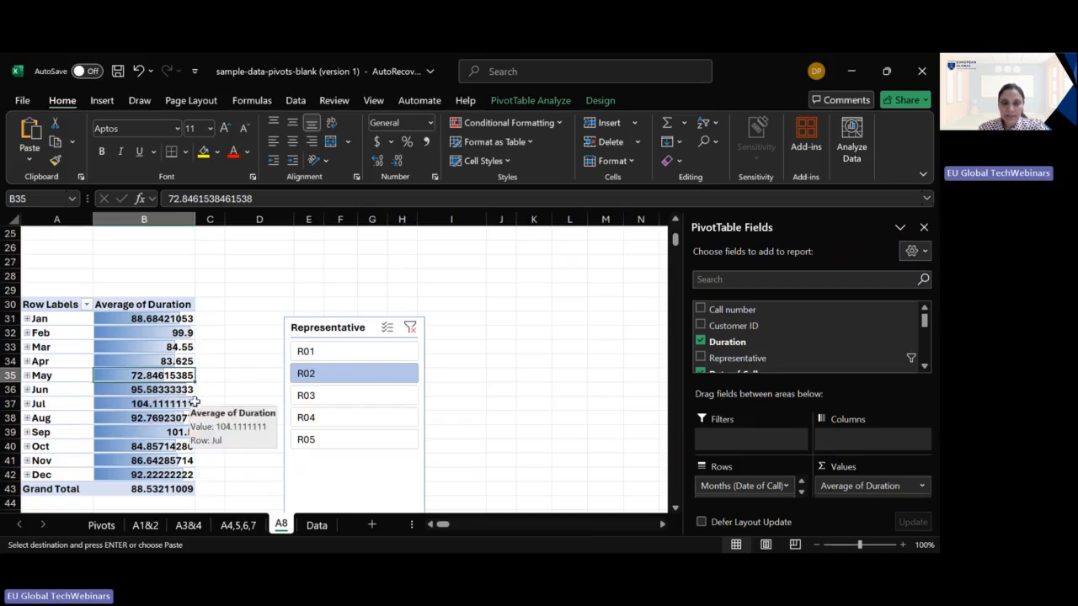
- Filter the monthly PivotTable on sheet A8 to representative R04 and remove its average duration values
{"action": "left_click", "coordinate": [339, 412]}
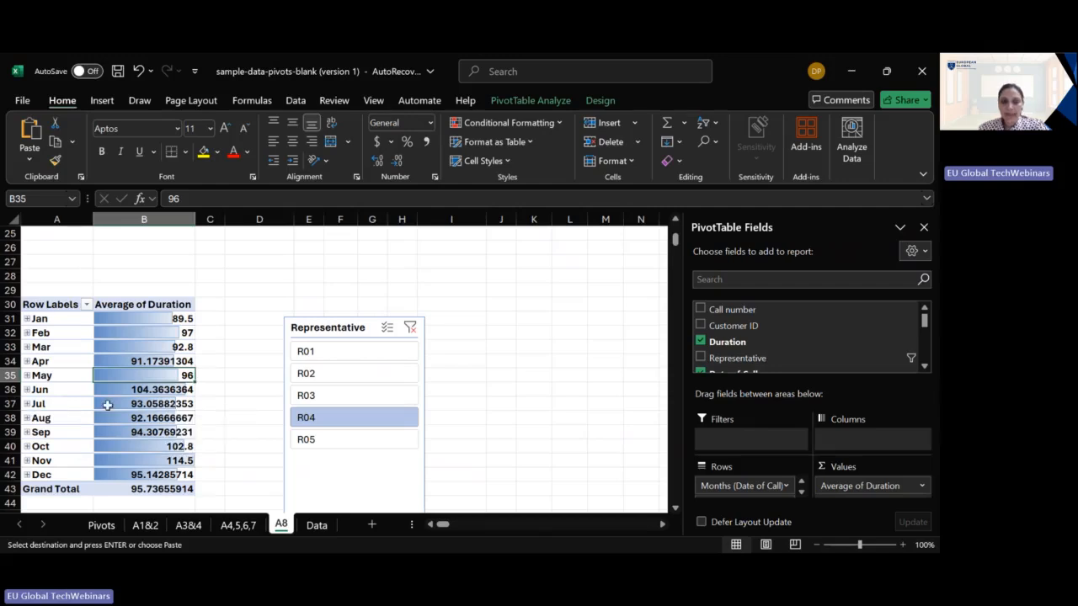
{"action": "left_click", "coordinate": [707, 340]}
- Try the monthly PivotTable with Duration2 added and Days (Date of Call) as columns for representative R02, removing Duration2 again
{"action": "scroll", "coordinate": [741, 341], "scroll_direction": "down", "scroll_amount": 1}
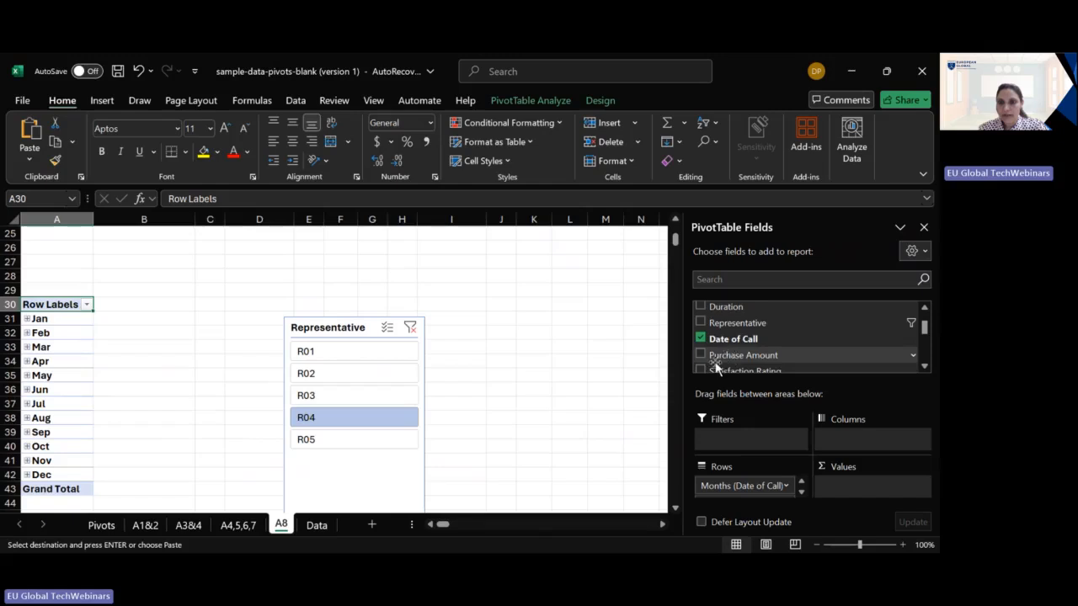
{"action": "scroll", "coordinate": [713, 362], "scroll_direction": "down", "scroll_amount": 2}
{"action": "scroll", "coordinate": [713, 360], "scroll_direction": "up", "scroll_amount": 1}
{"action": "scroll", "coordinate": [713, 360], "scroll_direction": "down", "scroll_amount": 1}
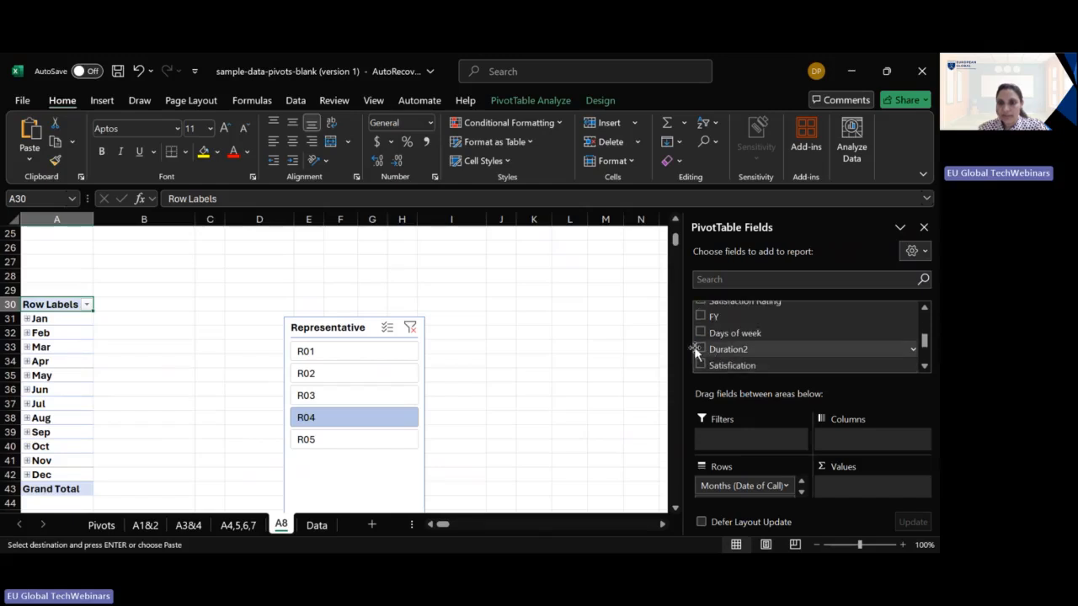
{"action": "left_click", "coordinate": [697, 348]}
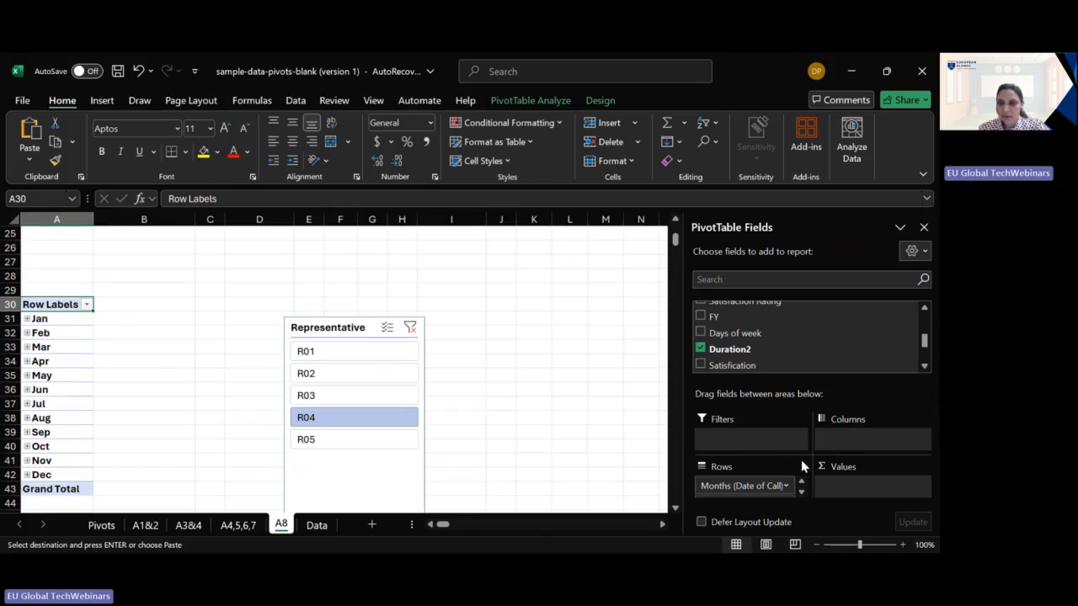
{"action": "left_click", "coordinate": [803, 494]}
{"action": "left_click", "coordinate": [783, 492]}
{"action": "left_click", "coordinate": [749, 494]}
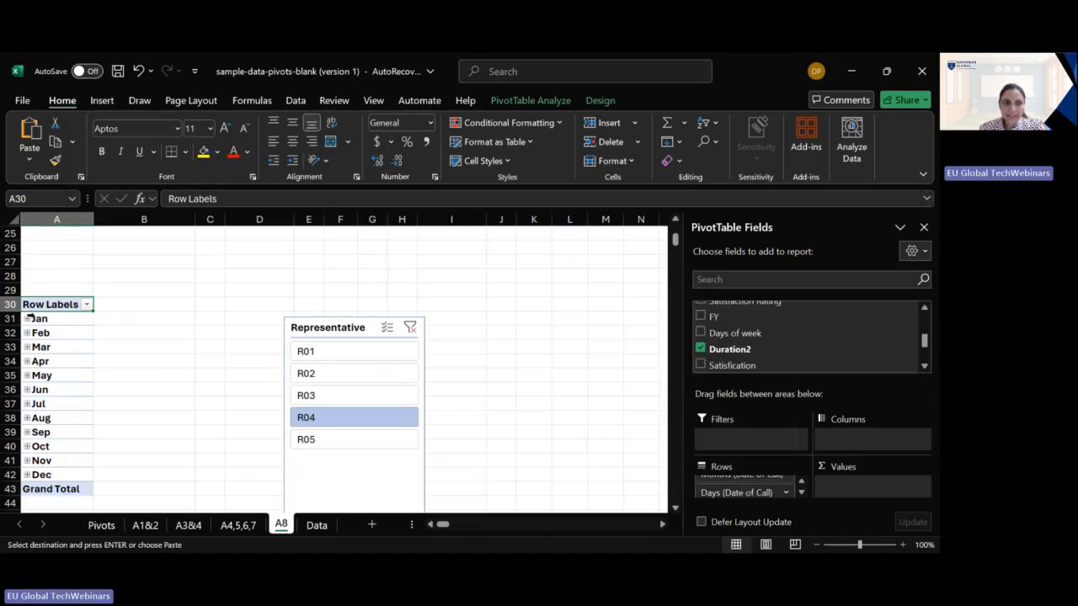
{"action": "left_click", "coordinate": [340, 395]}
{"action": "left_click", "coordinate": [345, 370]}
{"action": "left_click_drag", "start_coordinate": [756, 494], "coordinate": [847, 440]}
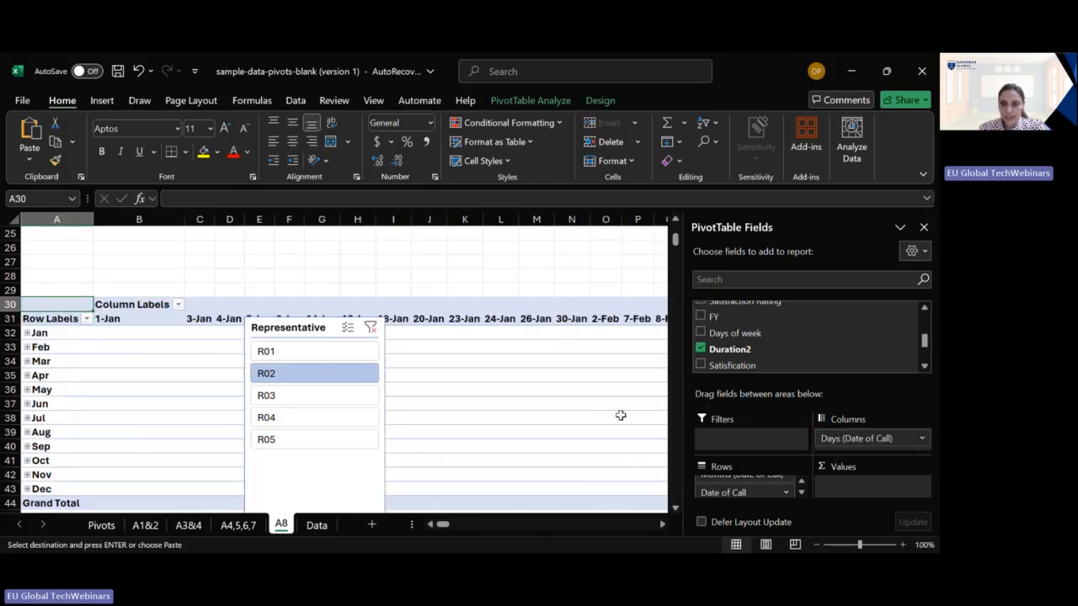
{"action": "left_click", "coordinate": [701, 348]}
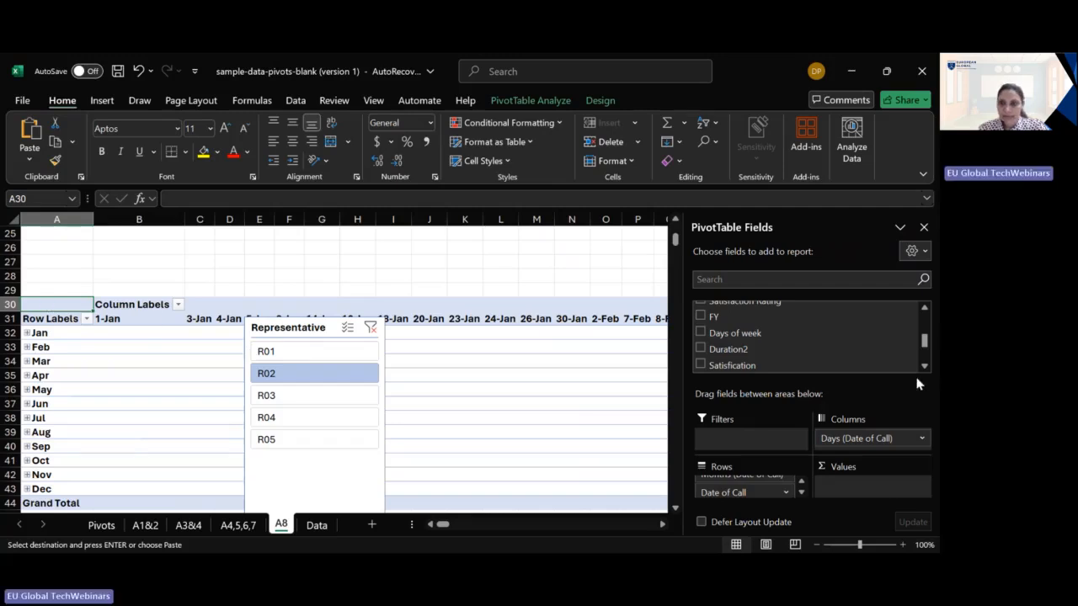
- Remove the Days (Date of Call) and Date of Call fields, keeping months as rows, and add Duration as a summed value
{"action": "scroll", "coordinate": [922, 358], "scroll_direction": "down", "scroll_amount": 3}
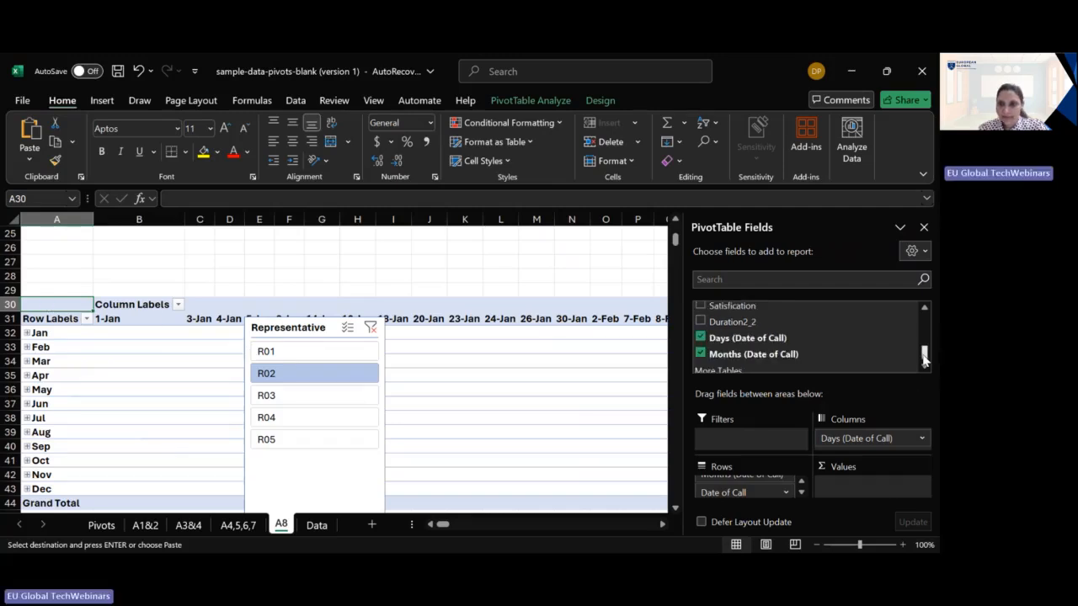
{"action": "left_click", "coordinate": [700, 338]}
{"action": "left_click", "coordinate": [702, 321]}
{"action": "left_click", "coordinate": [702, 321]}
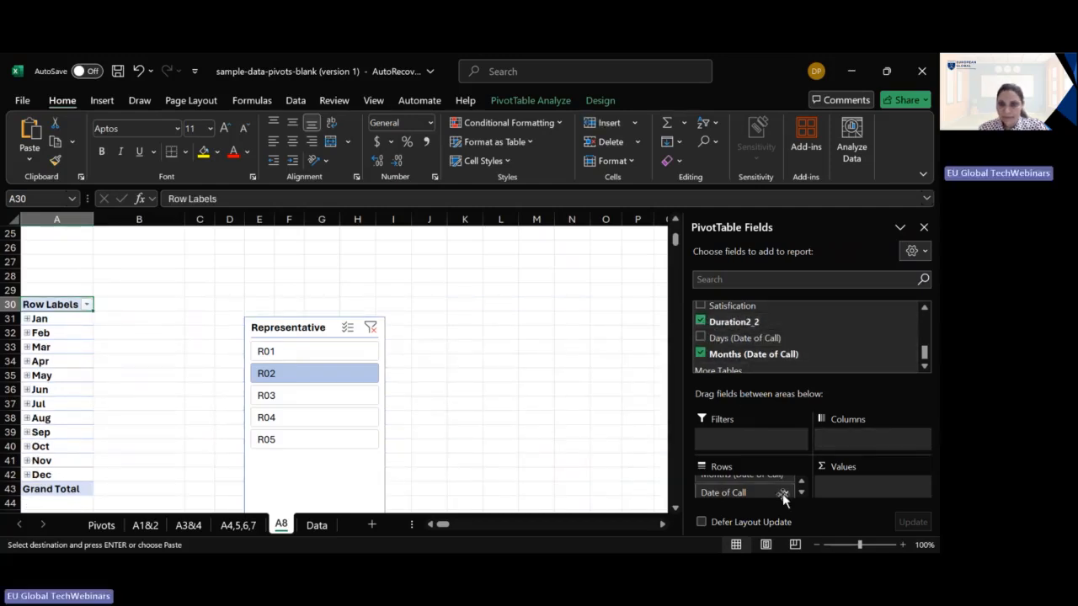
{"action": "scroll", "coordinate": [737, 352], "scroll_direction": "up", "scroll_amount": 5}
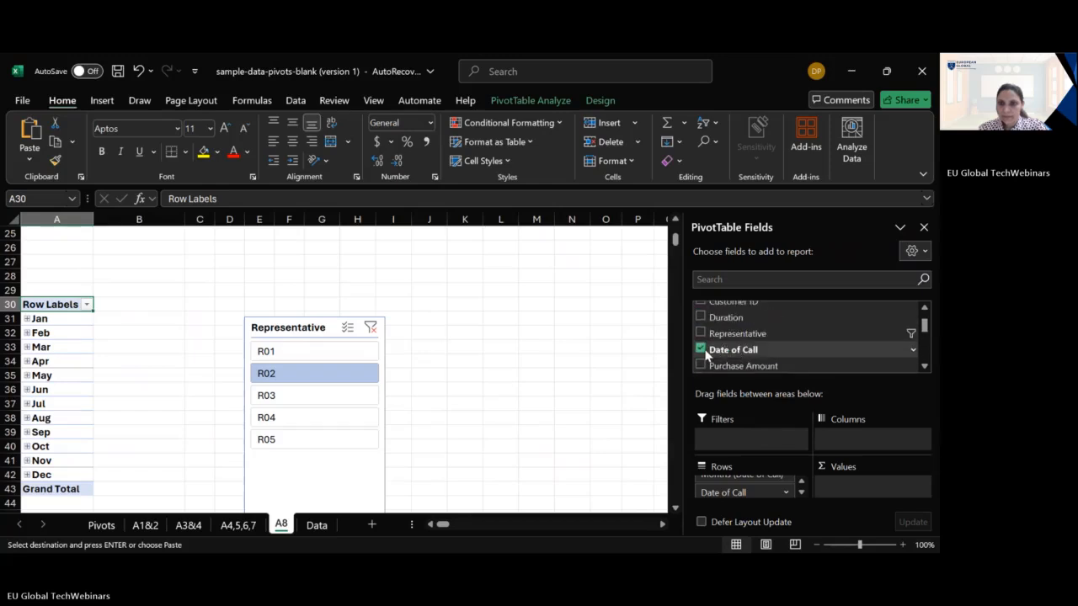
{"action": "left_click", "coordinate": [703, 349]}
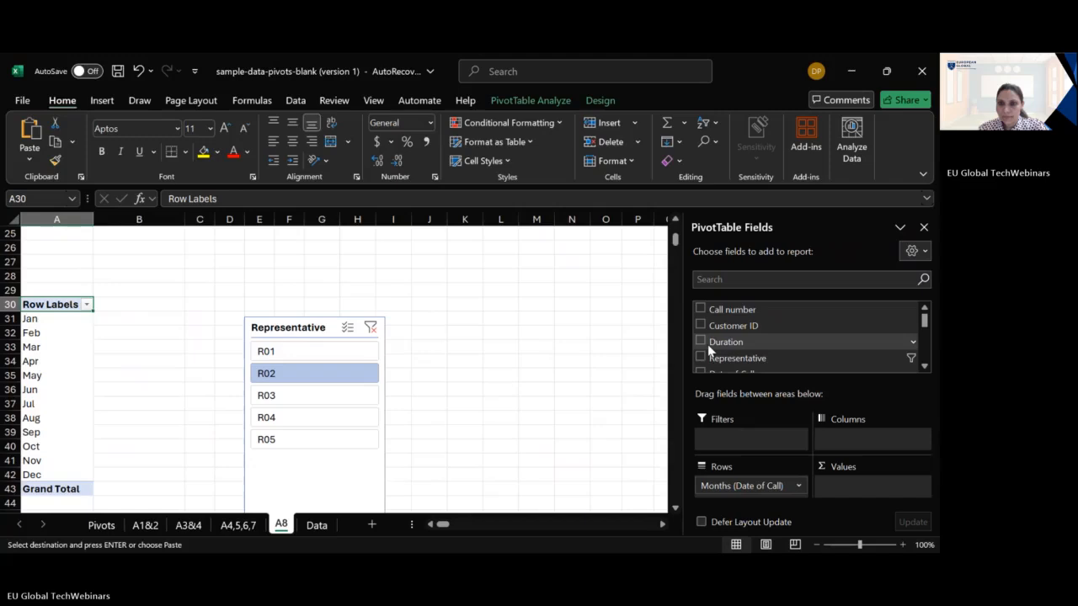
{"action": "left_click", "coordinate": [701, 341]}
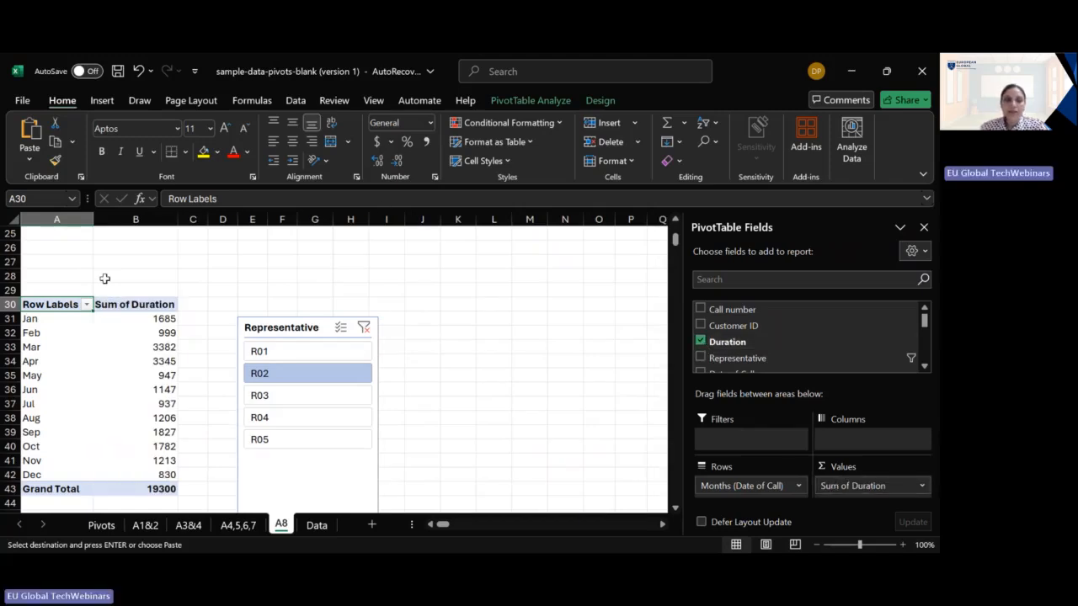
{"action": "left_click", "coordinate": [920, 486]}
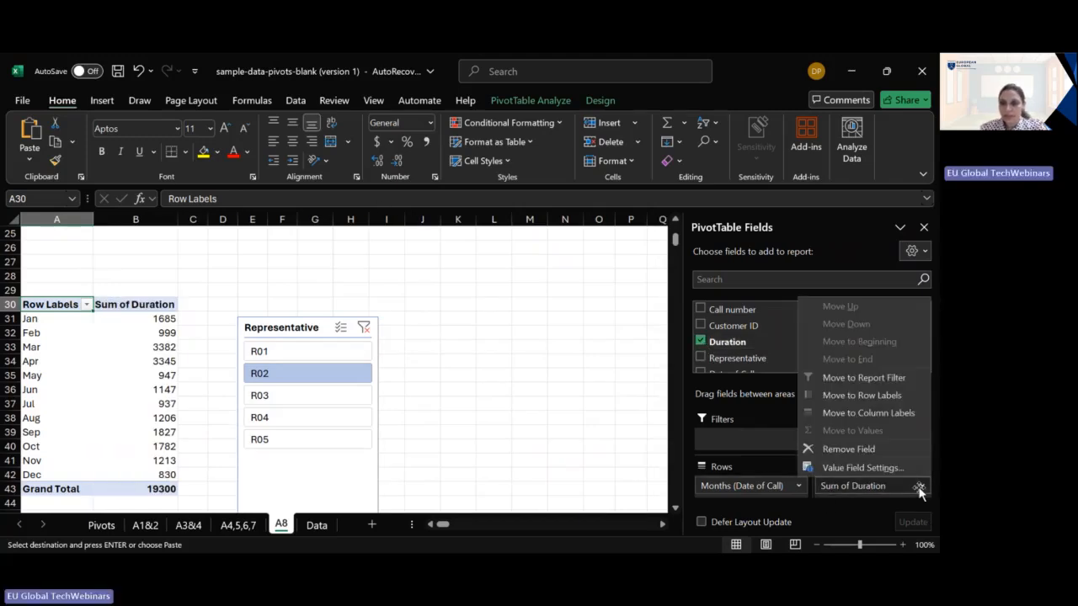
{"action": "left_click", "coordinate": [910, 467]}
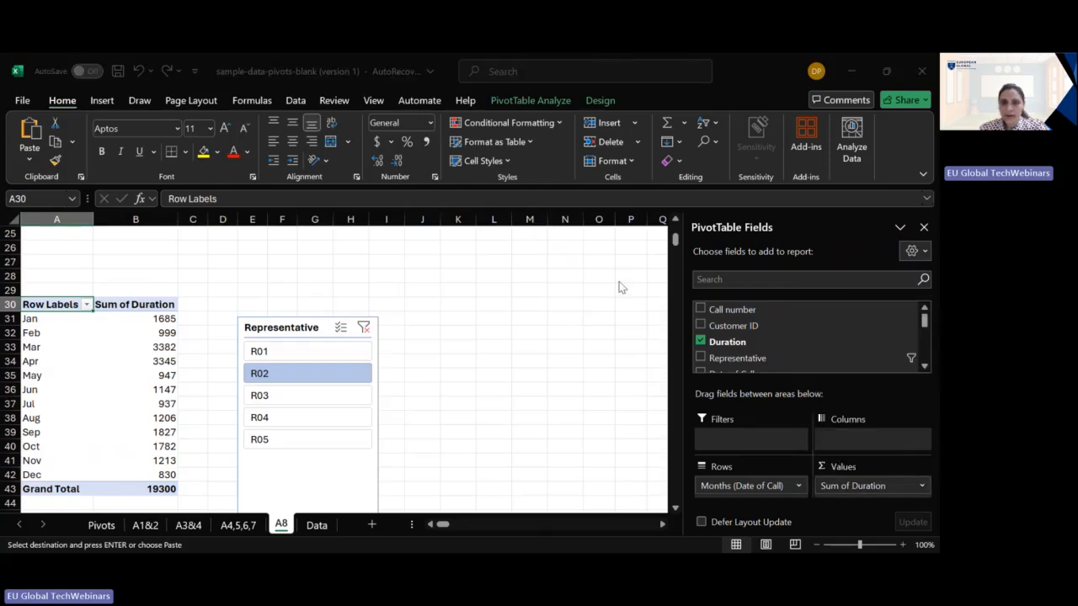
{"action": "left_click", "coordinate": [647, 193]}
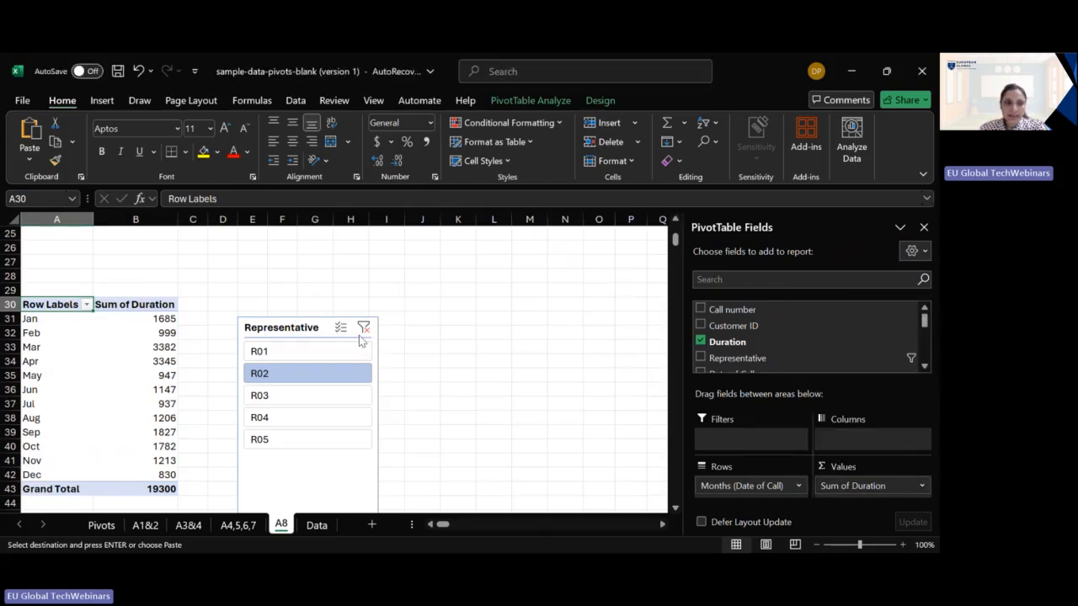
- Try showing the monthly Sum of Duration values as % of Row Total
{"action": "right_click", "coordinate": [167, 333]}
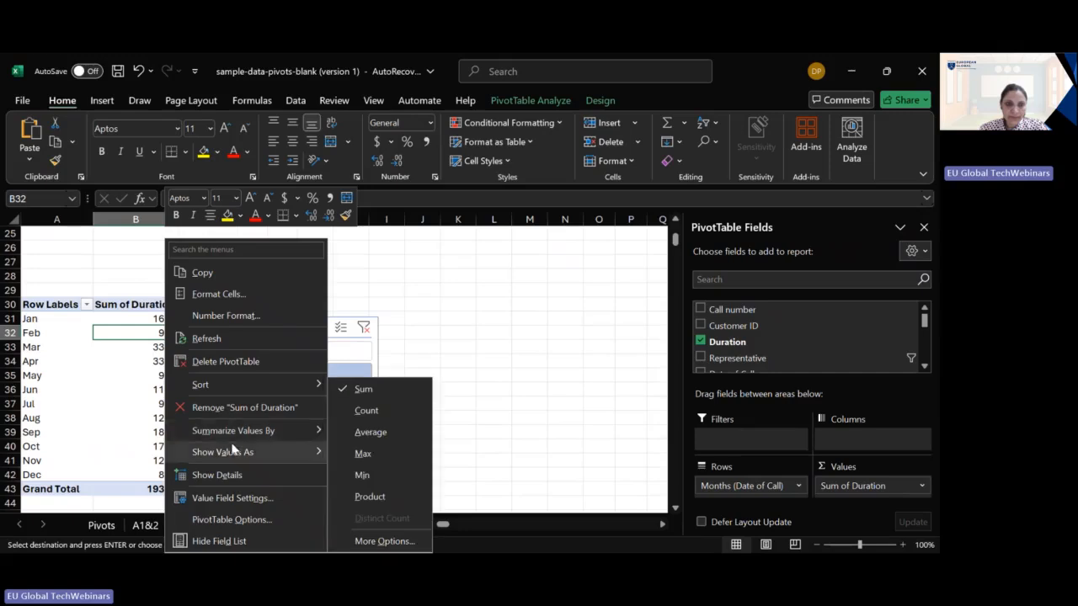
{"action": "mouse_move", "coordinate": [306, 454]}
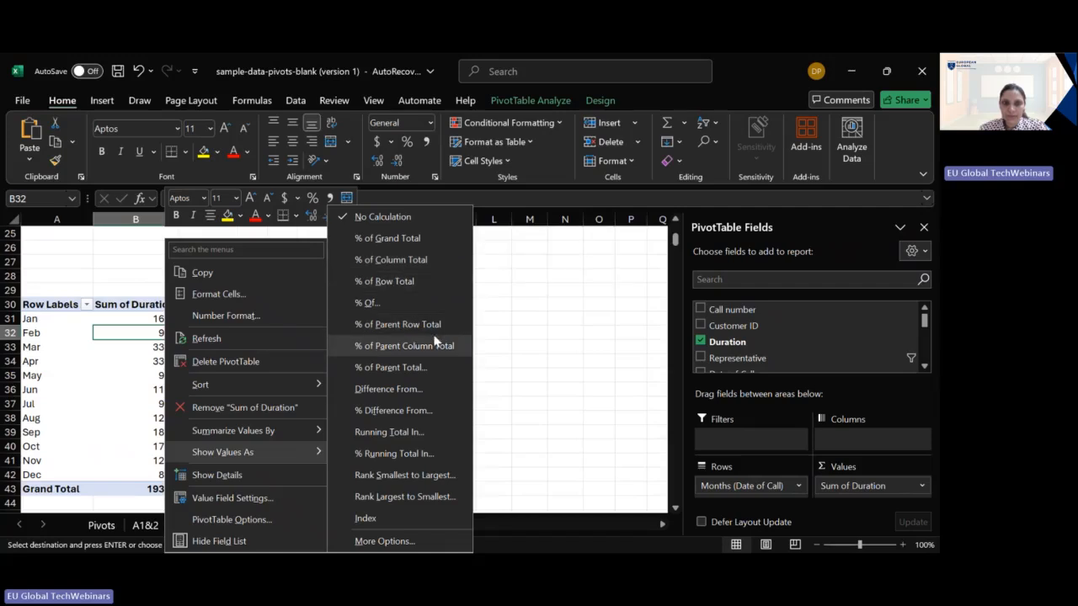
{"action": "left_click", "coordinate": [404, 284]}
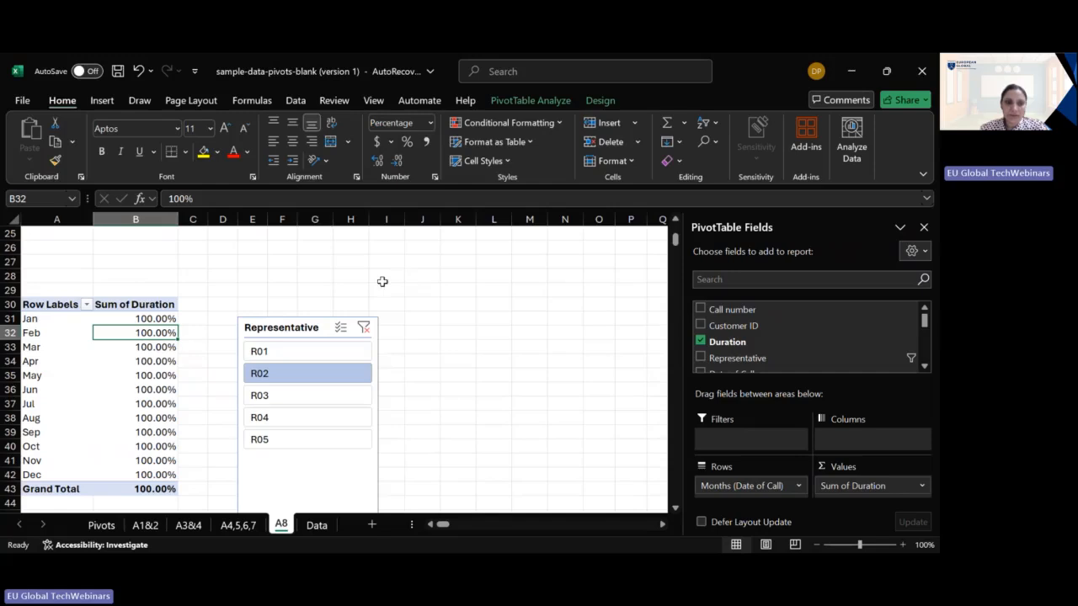
- Show the monthly Sum of Duration values as % of Grand Total
{"action": "right_click", "coordinate": [131, 389]}
{"action": "mouse_move", "coordinate": [261, 287]}
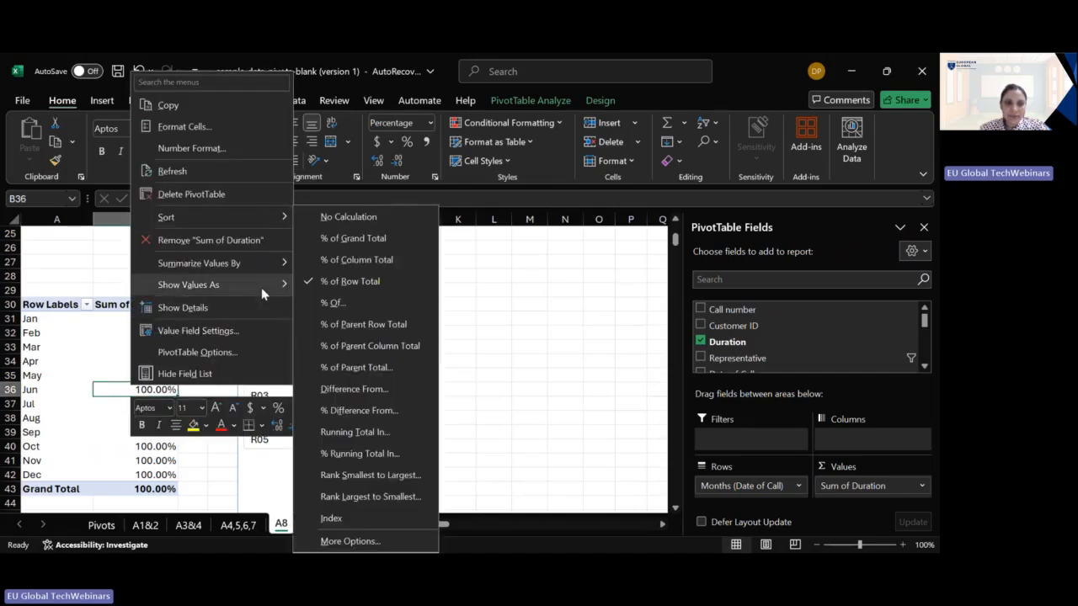
{"action": "left_click", "coordinate": [349, 242]}
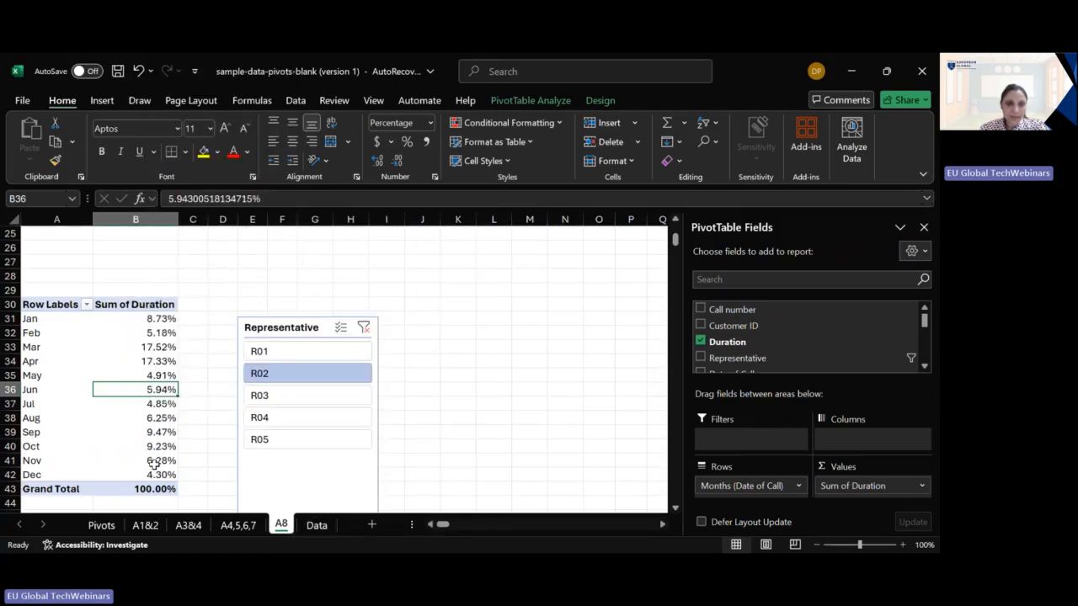
- Apply a green-yellow-red color scale to all cells showing "Sum of Duration" values for "Months (Date of Call)"
{"action": "left_click", "coordinate": [562, 133]}
{"action": "mouse_move", "coordinate": [506, 245]}
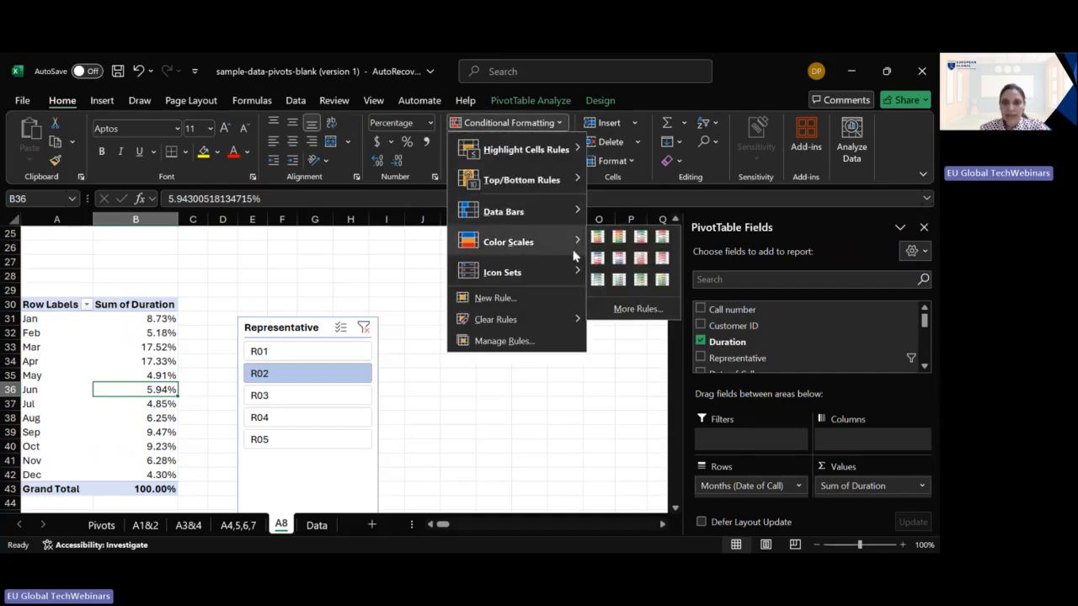
{"action": "left_click", "coordinate": [597, 236]}
{"action": "left_click", "coordinate": [199, 389]}
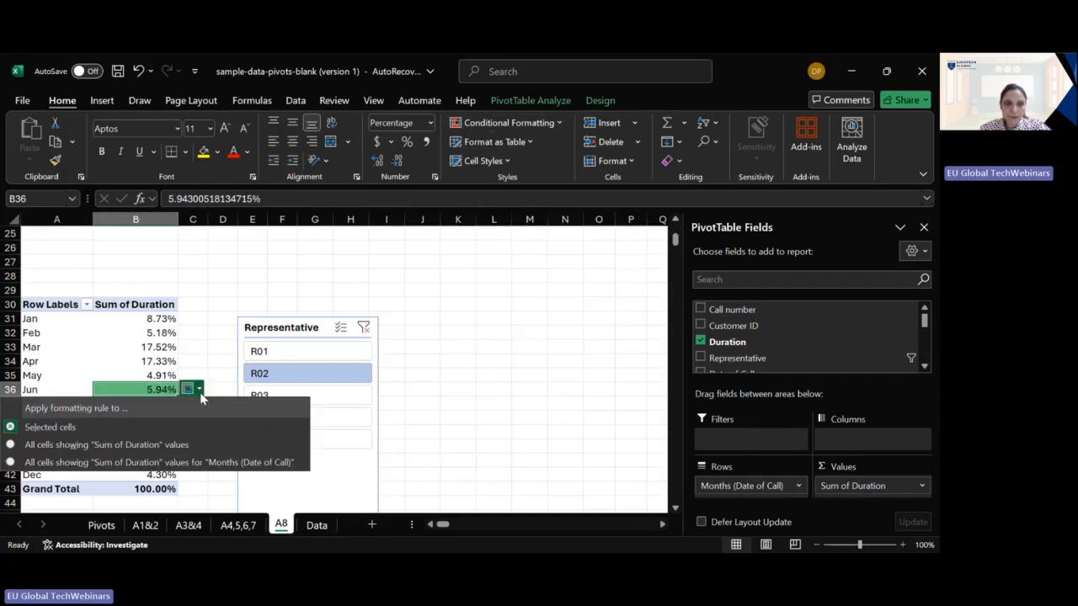
{"action": "left_click", "coordinate": [148, 462]}
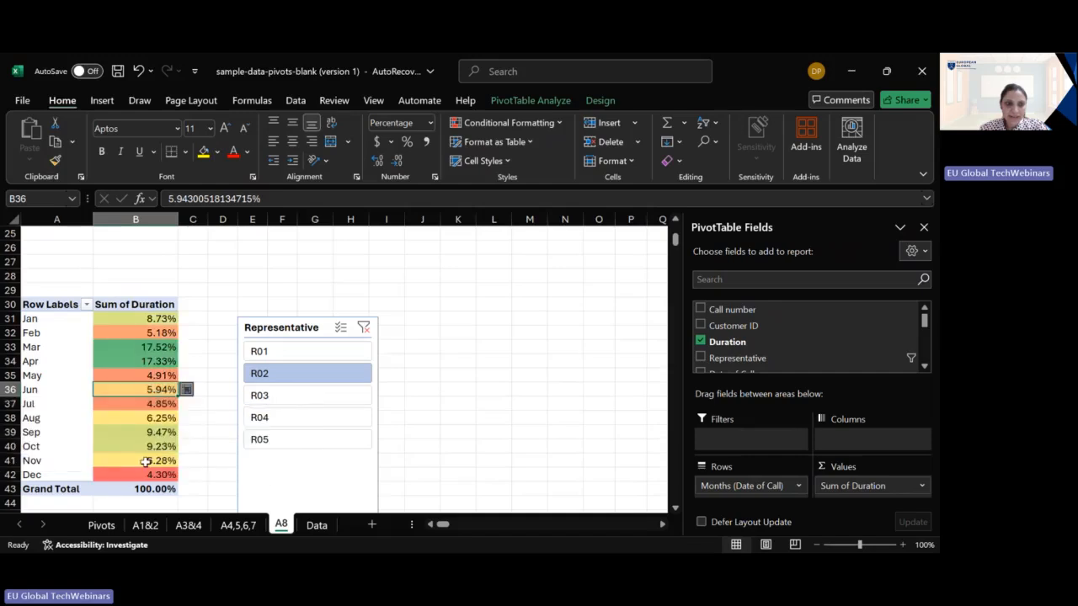
- Compare the March, April and May duration shares of representative R02 with those of R01
{"action": "left_click", "coordinate": [160, 348]}
{"action": "left_click", "coordinate": [156, 373]}
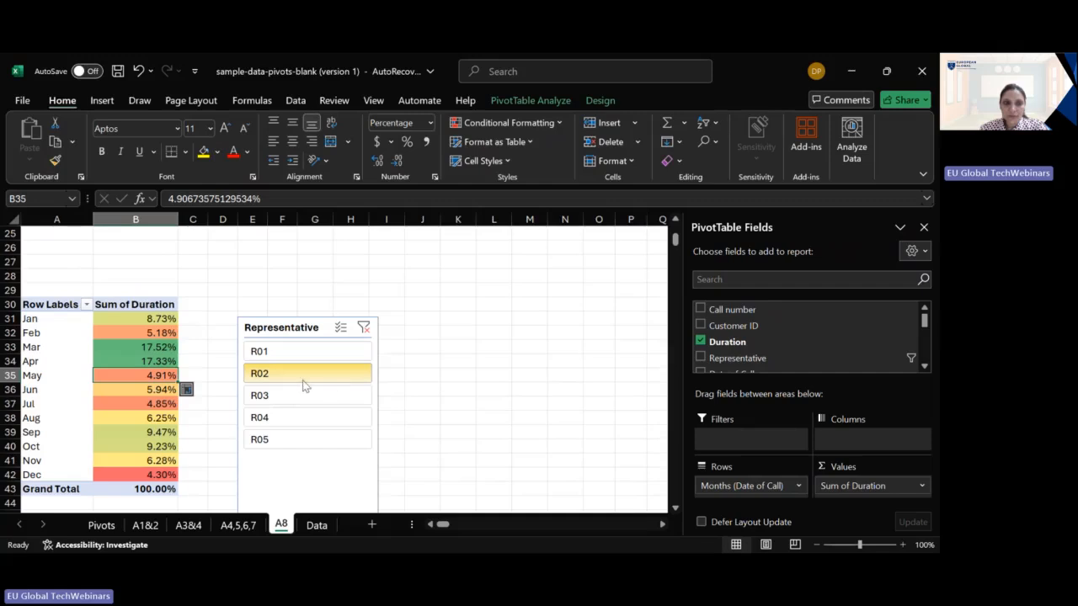
{"action": "left_click", "coordinate": [56, 346]}
{"action": "left_click", "coordinate": [53, 366]}
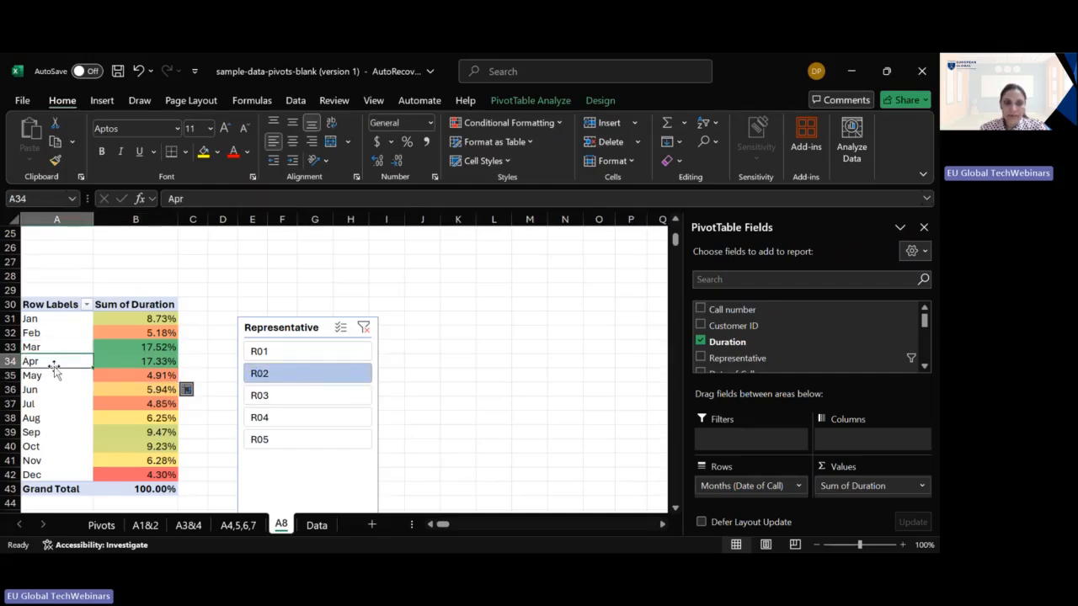
{"action": "left_click", "coordinate": [294, 357]}
{"action": "left_click", "coordinate": [166, 349]}
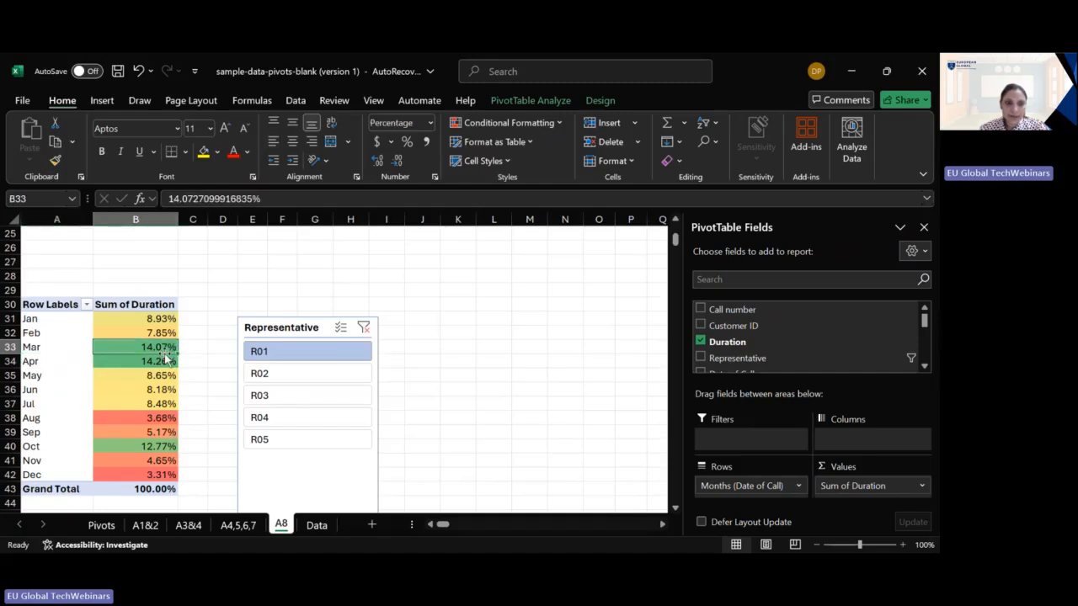
{"action": "left_click", "coordinate": [165, 375]}
- Filter the PivotTable to representative R05 and examine the March, May and August duration shares
{"action": "left_click", "coordinate": [283, 439]}
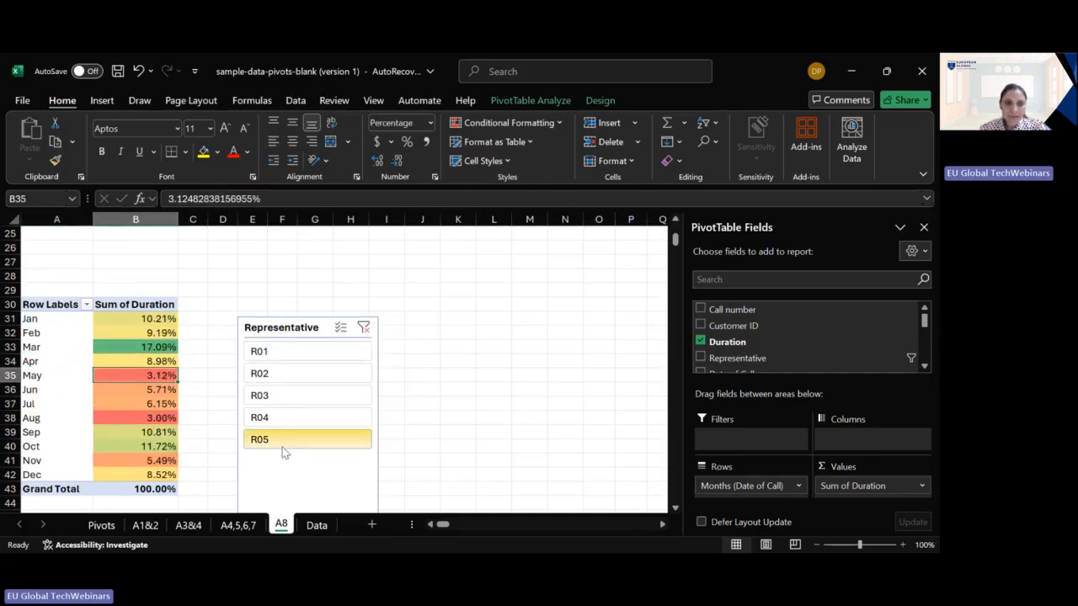
{"action": "left_click", "coordinate": [128, 349]}
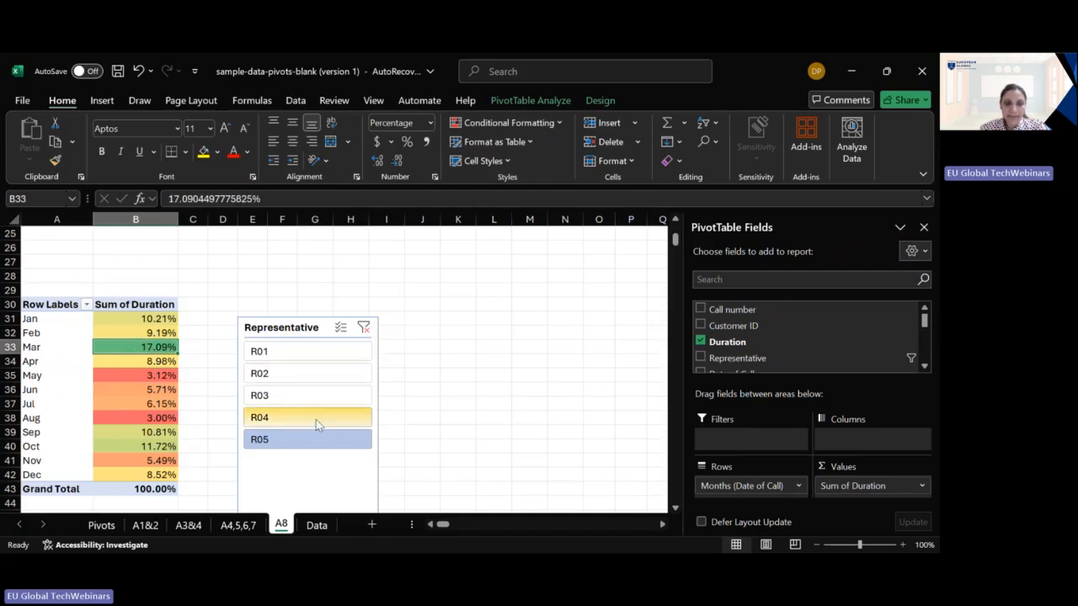
{"action": "left_click", "coordinate": [137, 419]}
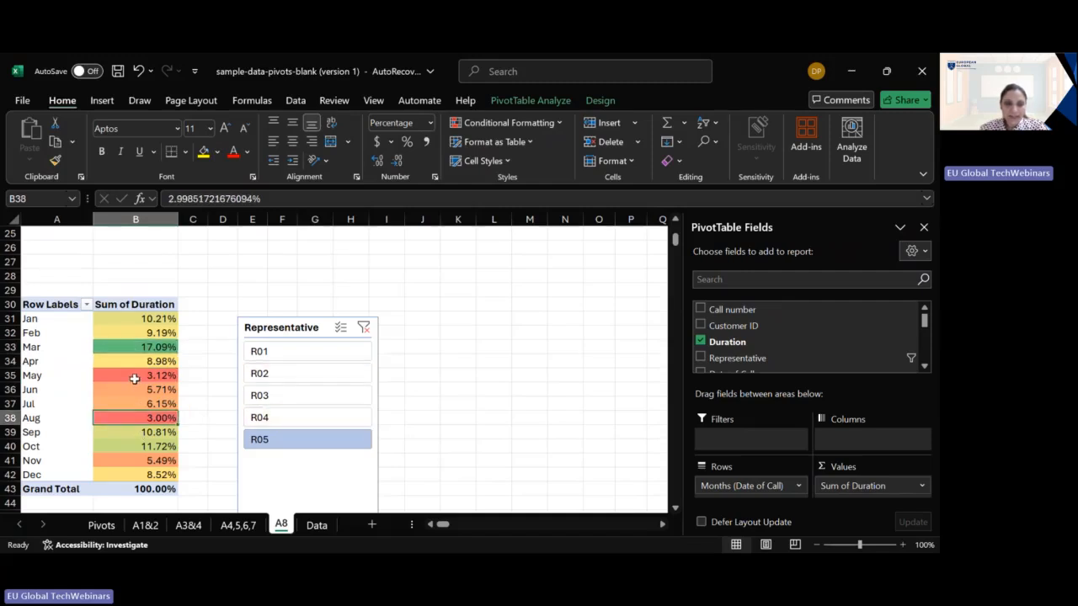
{"action": "left_click", "coordinate": [135, 378]}
{"action": "left_click", "coordinate": [142, 418]}
{"action": "left_click", "coordinate": [148, 380]}
{"action": "left_click", "coordinate": [150, 415]}
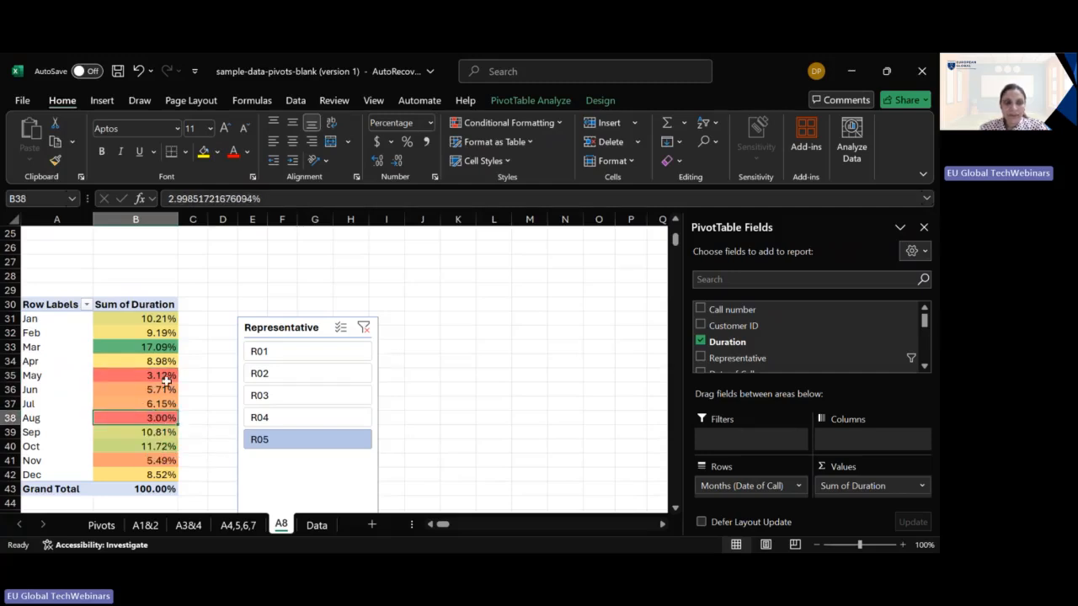
{"action": "left_click", "coordinate": [166, 379]}
{"action": "left_click", "coordinate": [166, 419]}
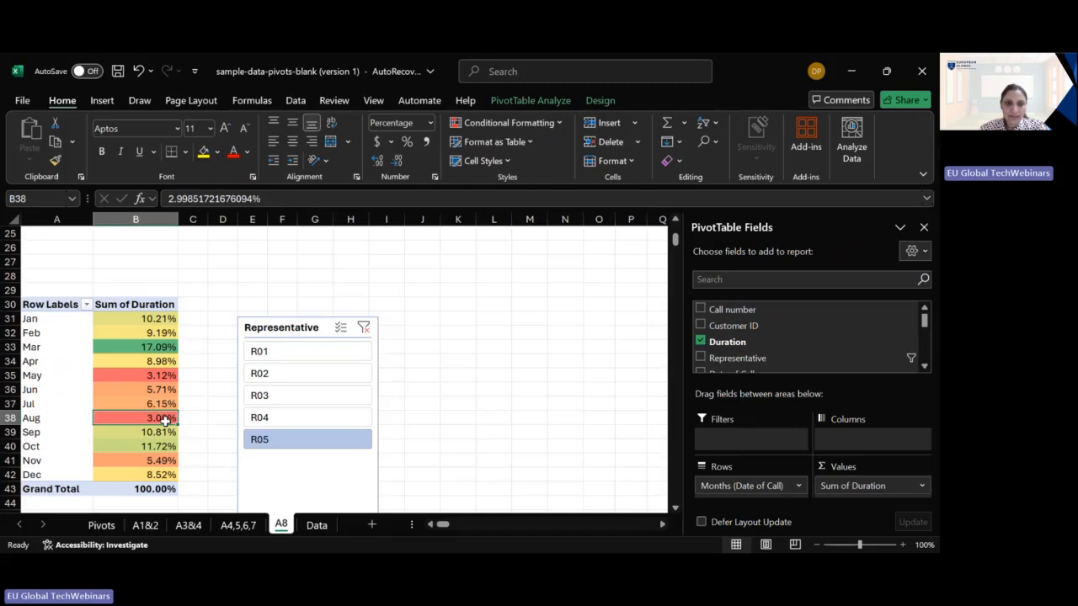
- Filter the PivotTable to R01, check its March, April and October shares, and return to the Pivots sheet's themes
{"action": "left_click", "coordinate": [303, 352]}
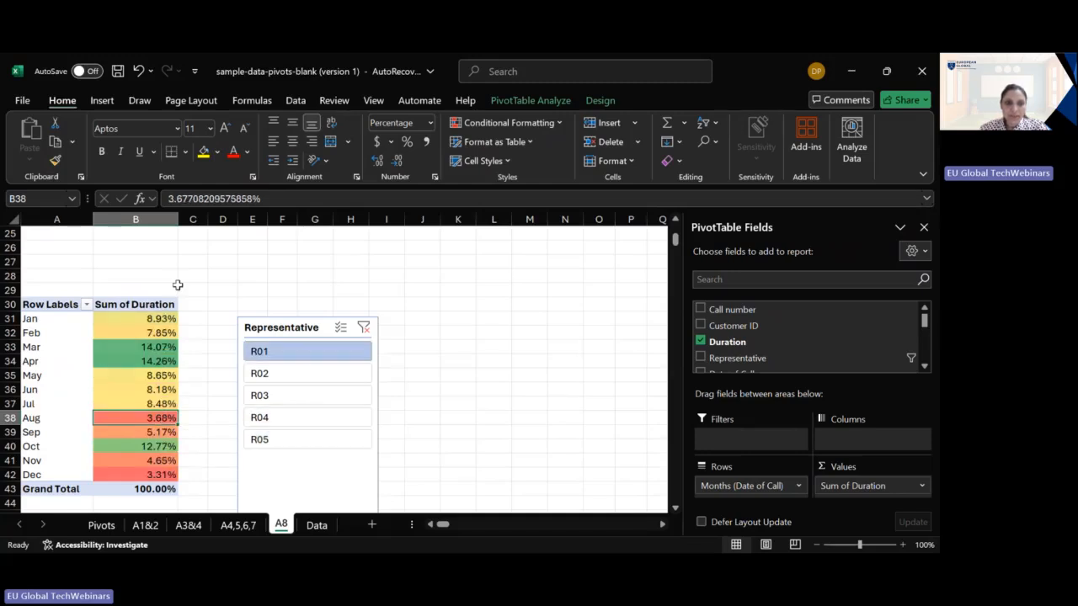
{"action": "left_click", "coordinate": [158, 350]}
{"action": "left_click", "coordinate": [160, 364]}
{"action": "left_click", "coordinate": [158, 446]}
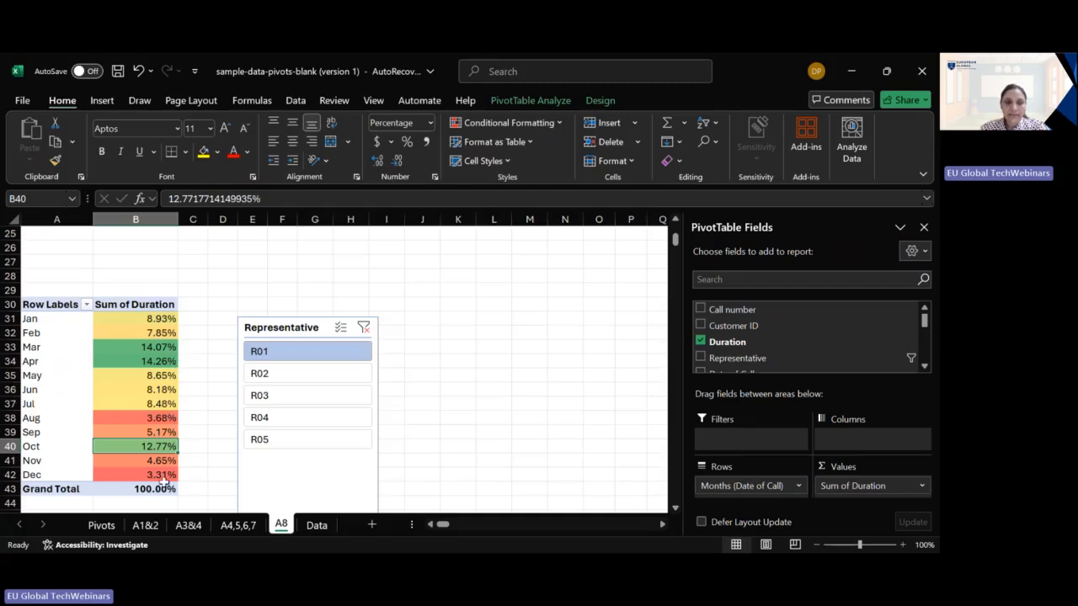
{"action": "left_click", "coordinate": [101, 525]}
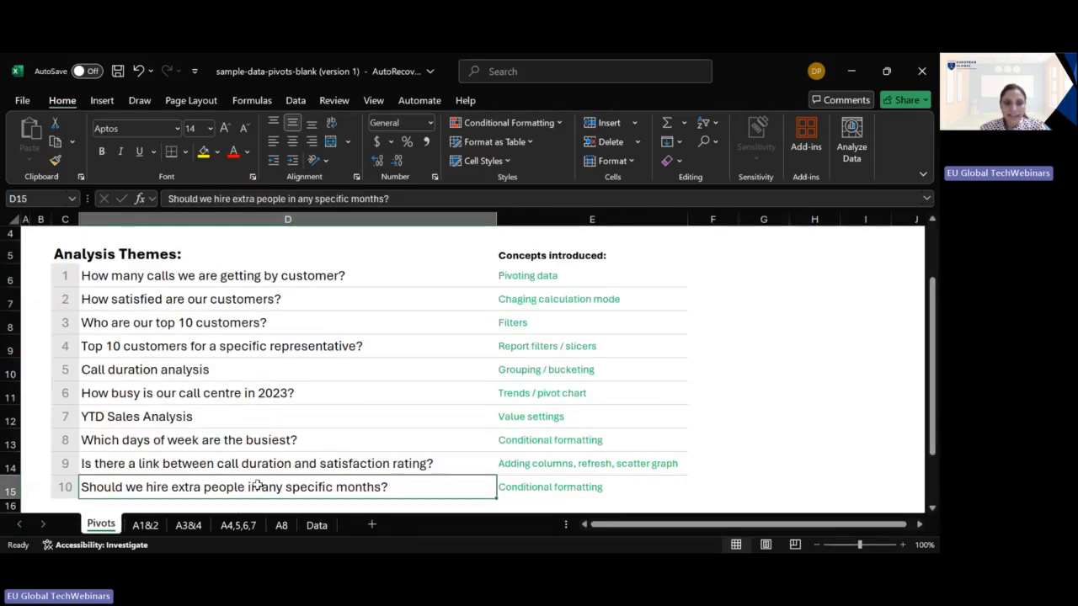